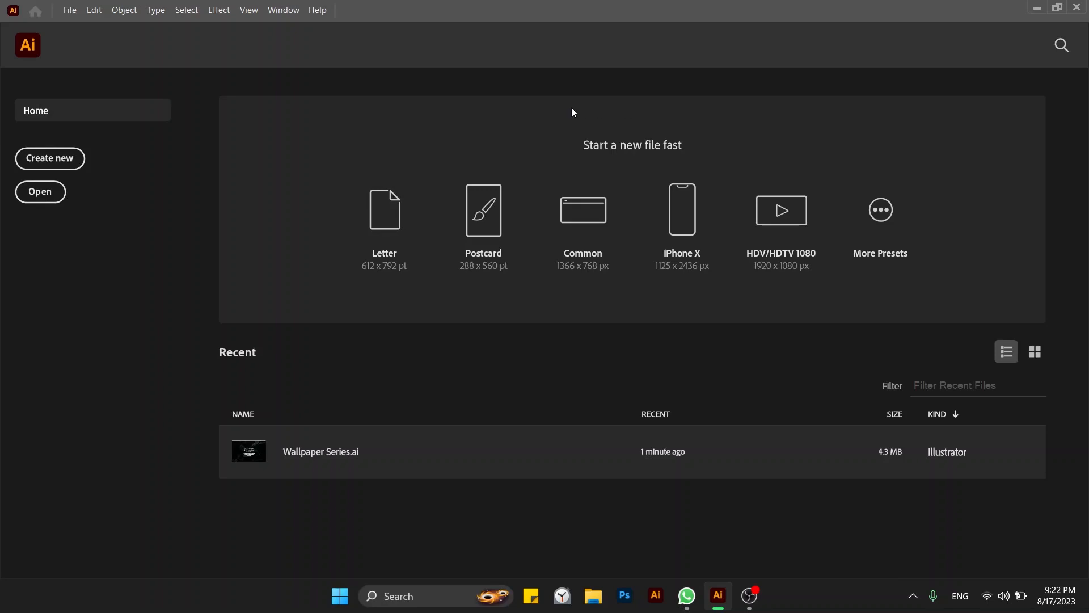
Step: Create a new document 1000 px wide and 1000 px high, measured in pixels, with one artboard
click(68, 16)
click(84, 25)
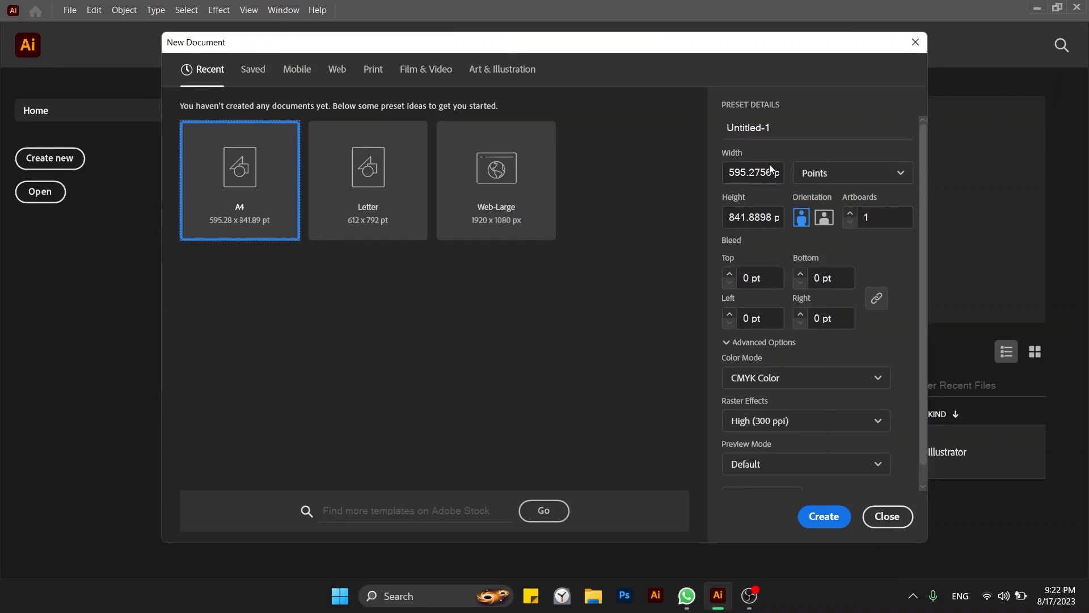
click(811, 171)
click(814, 203)
click(752, 172)
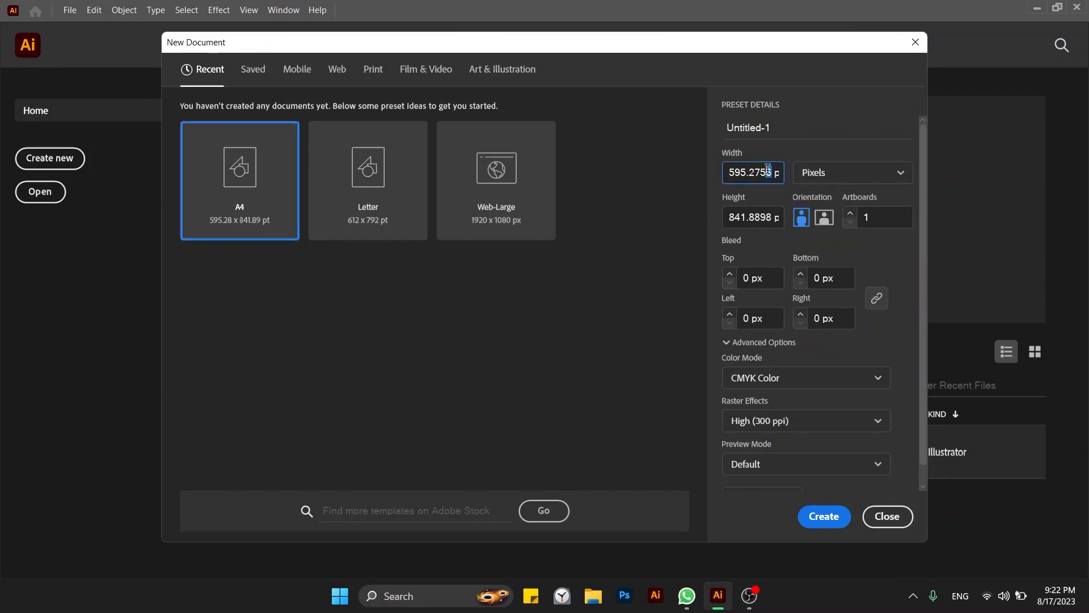
text(1000)
key(Tab)
text(1000)
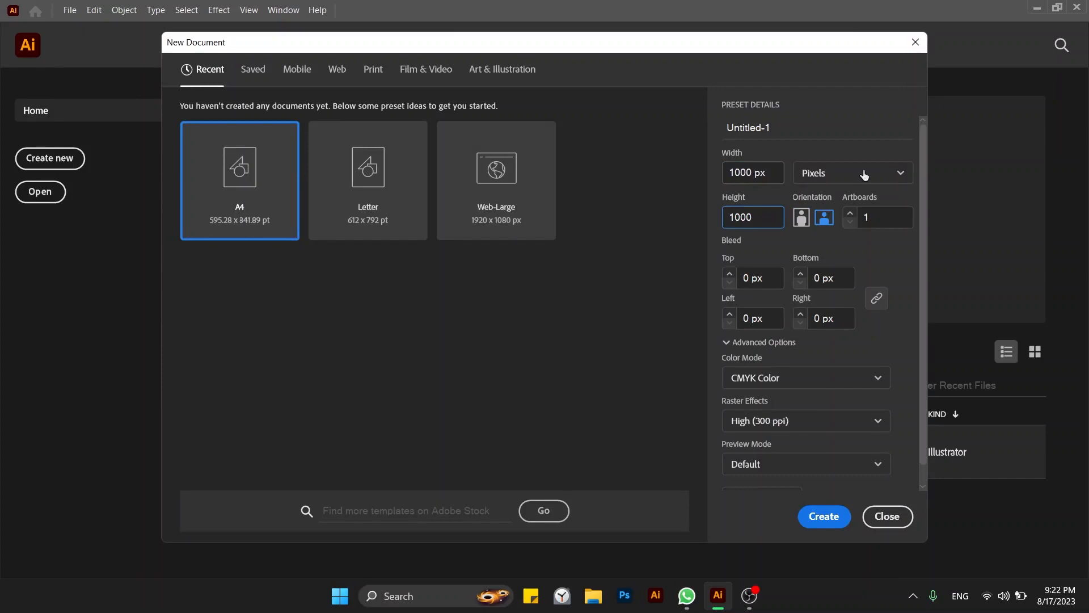
click(895, 216)
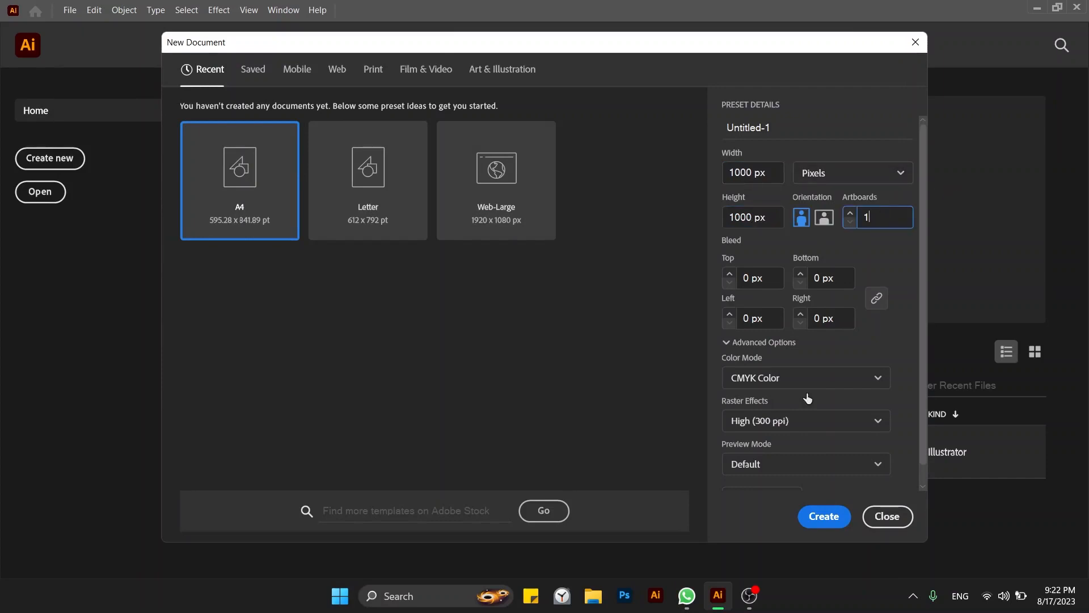
click(817, 513)
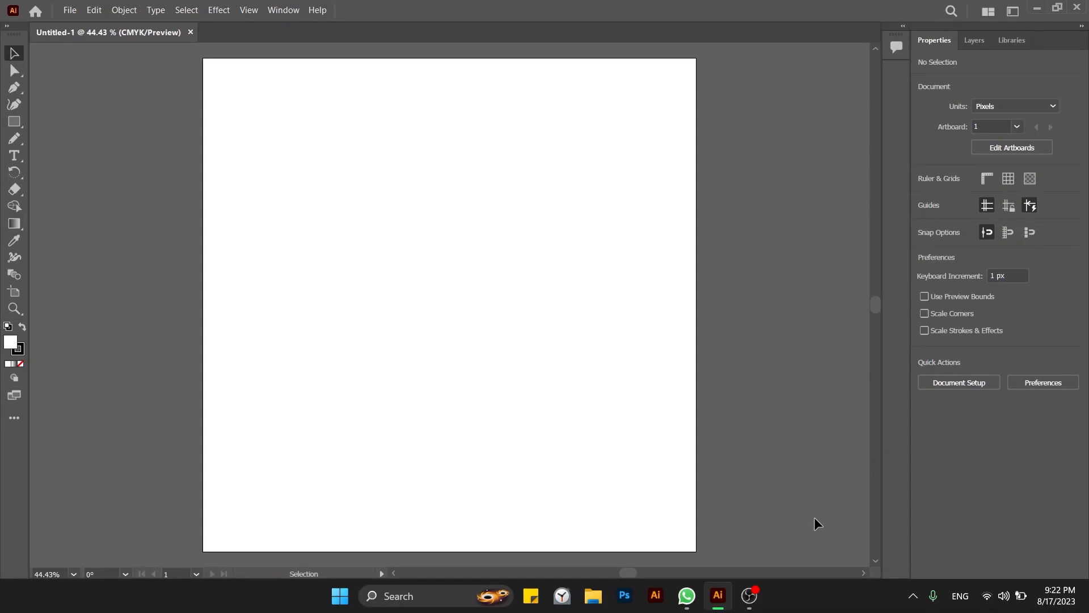
Step: Draw a square about 344 px wide in the upper middle of the artboard and fill it with red DD0303
click(12, 125)
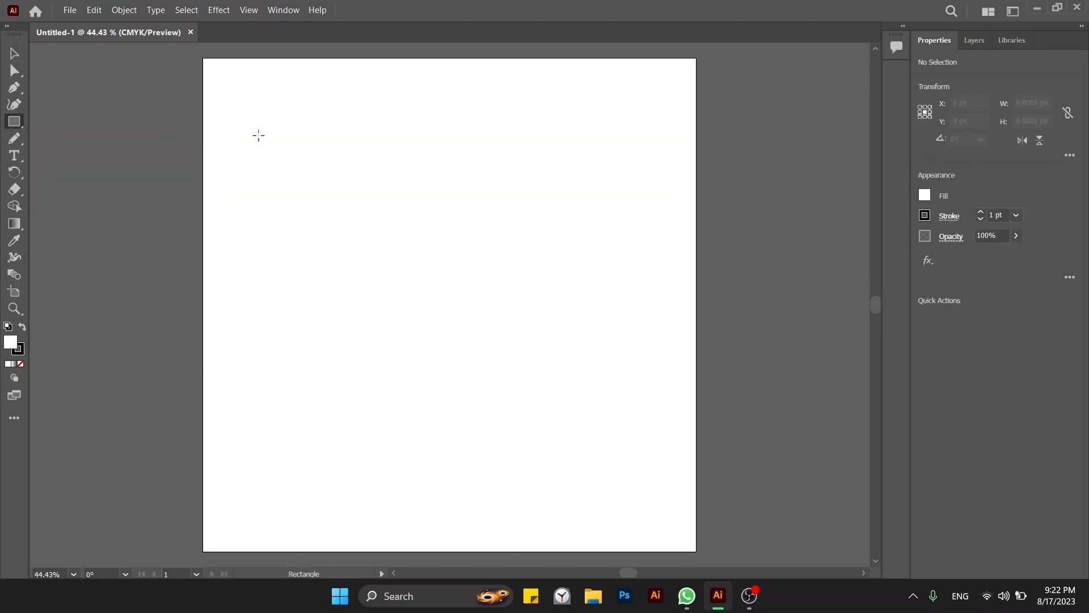
drag(311, 131, 476, 300)
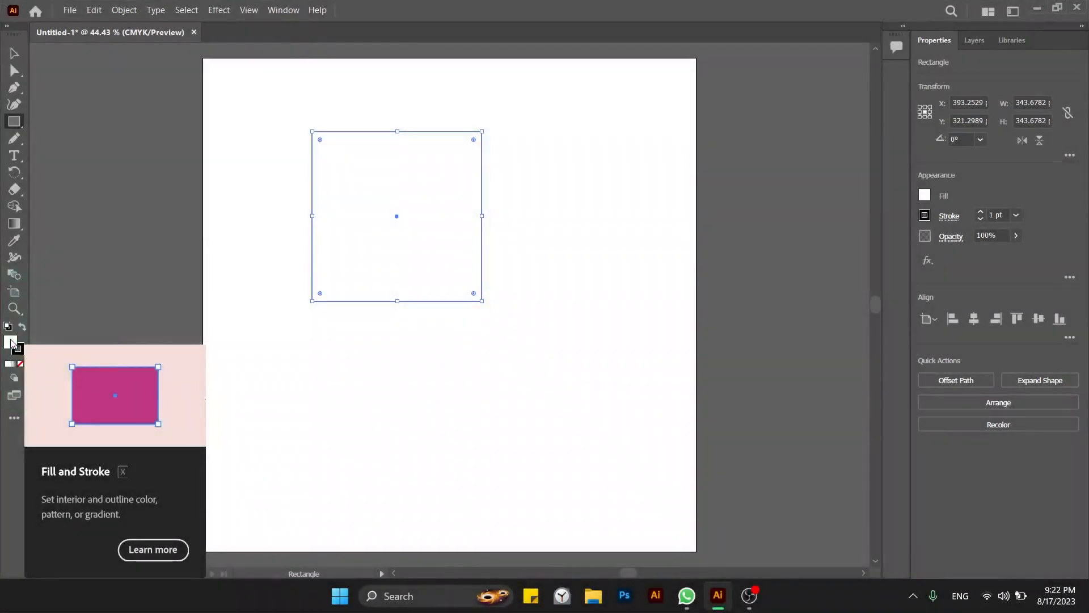
double_click(10, 342)
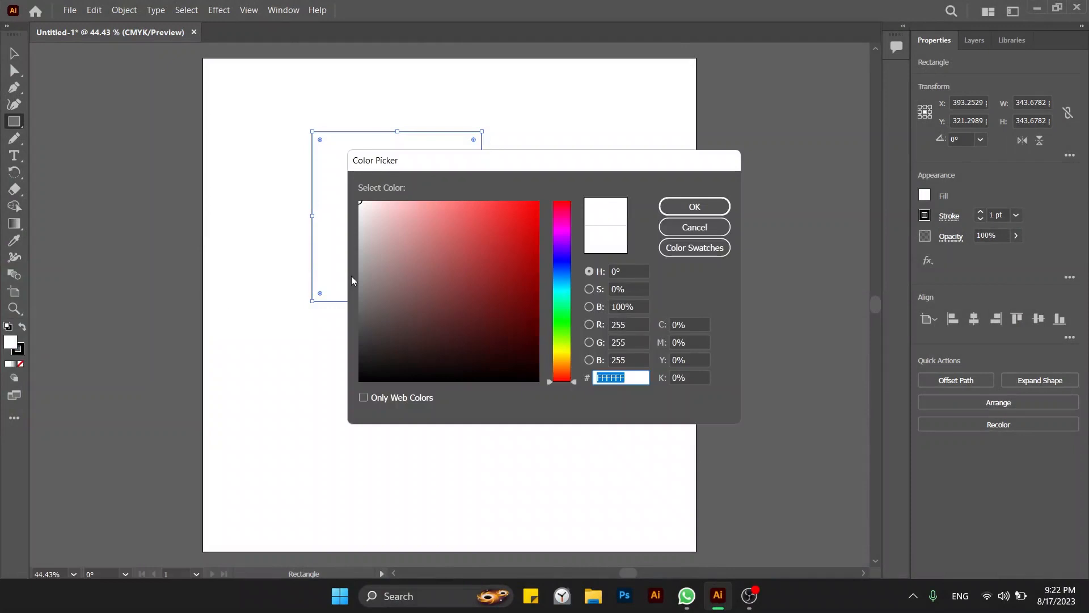
drag(494, 214, 539, 226)
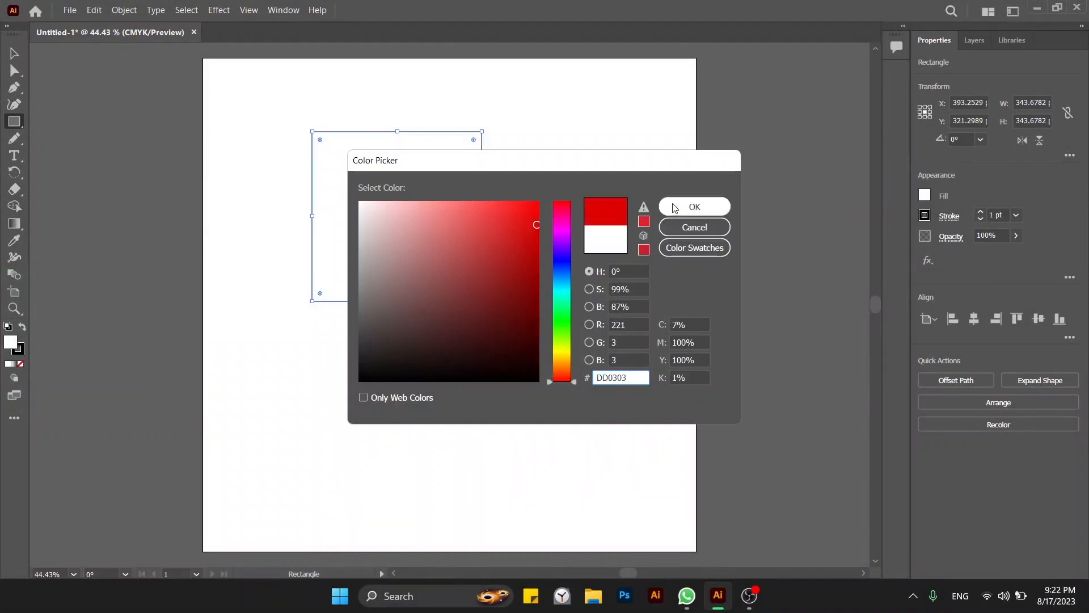
click(694, 206)
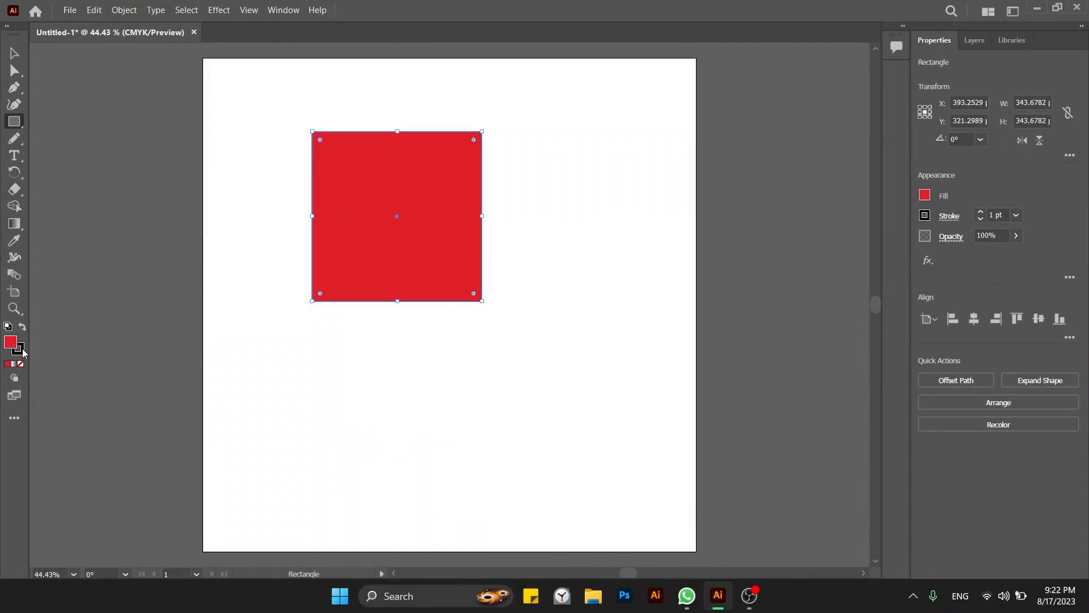
Step: Set the square's stroke colour to blue 0707EA
double_click(20, 352)
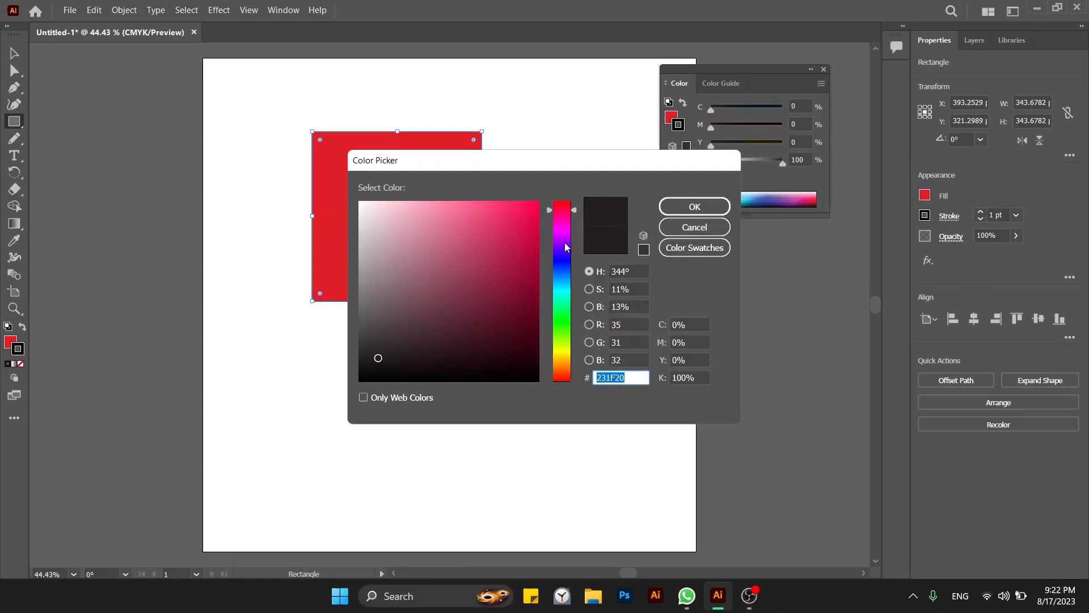
click(534, 219)
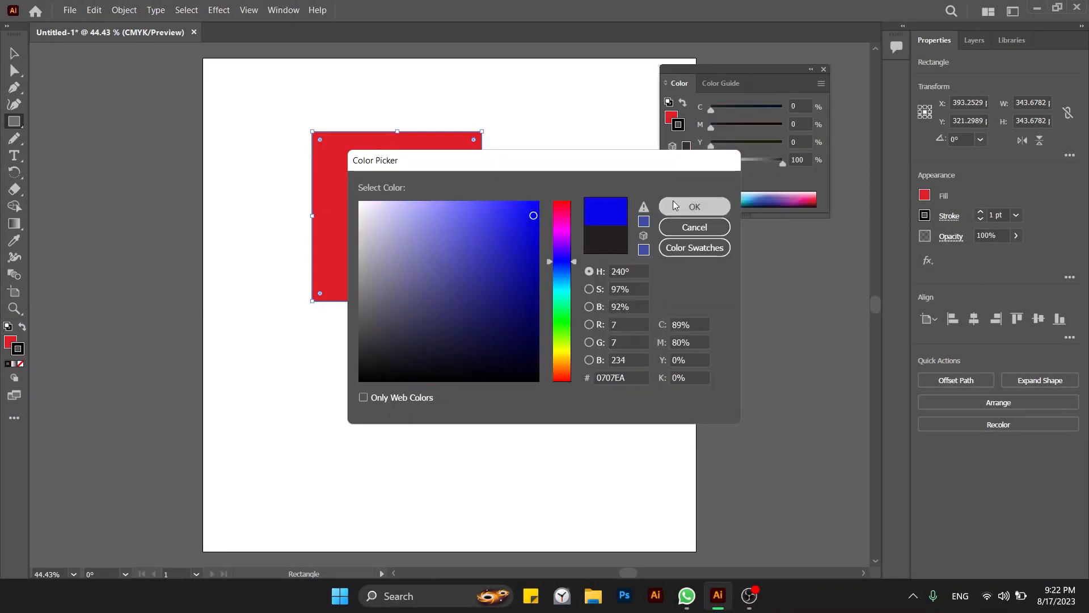
click(693, 207)
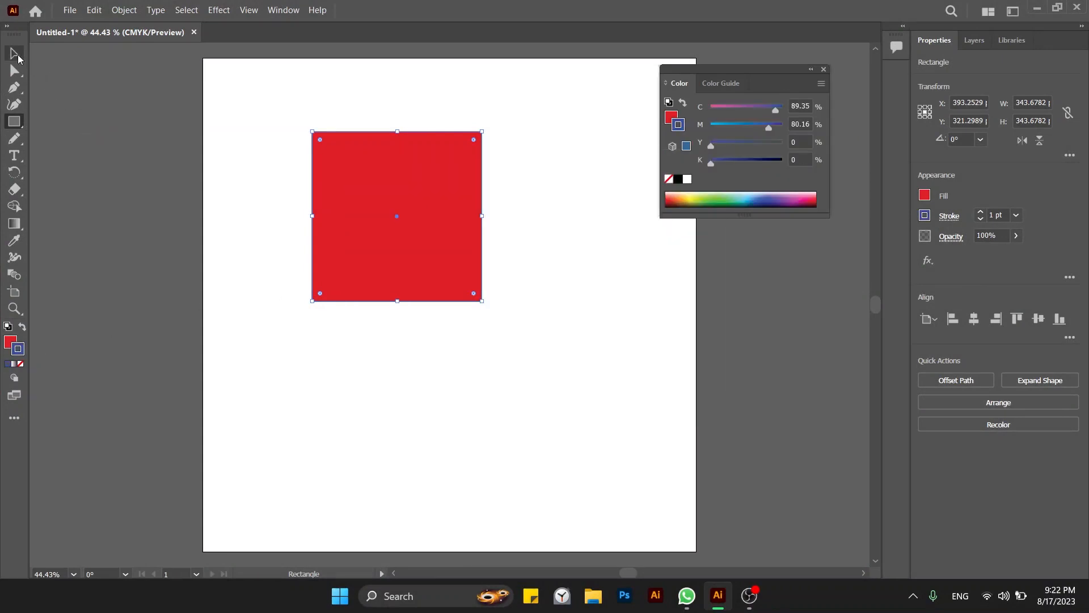
Step: Move the red square to the horizontal centre of the artboard, at about X 500, Y 441 px, and deselect it
click(16, 54)
drag(333, 147, 393, 203)
drag(464, 223, 392, 199)
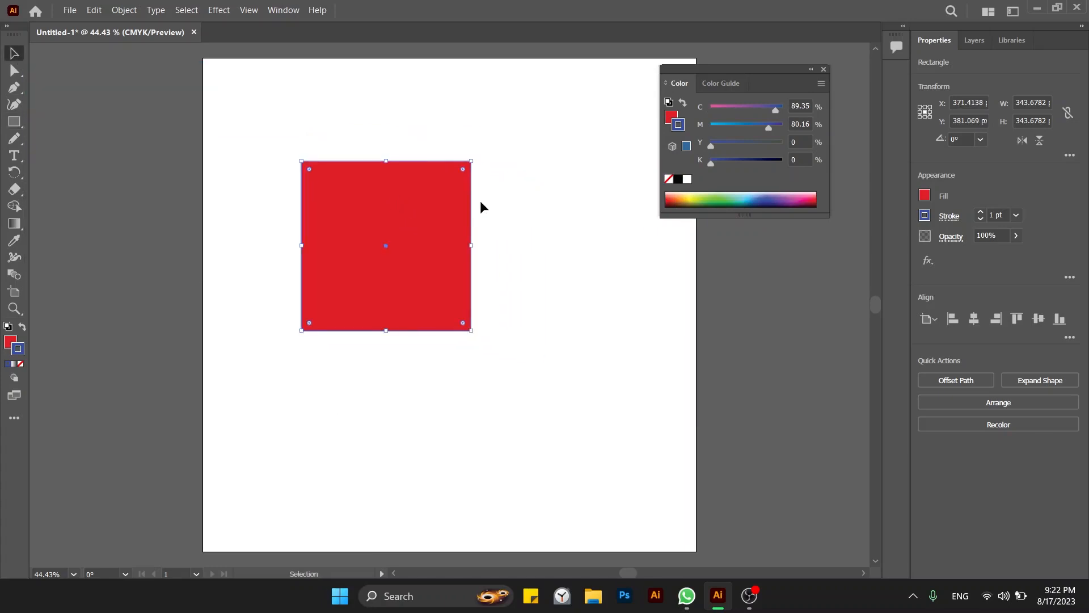
click(549, 242)
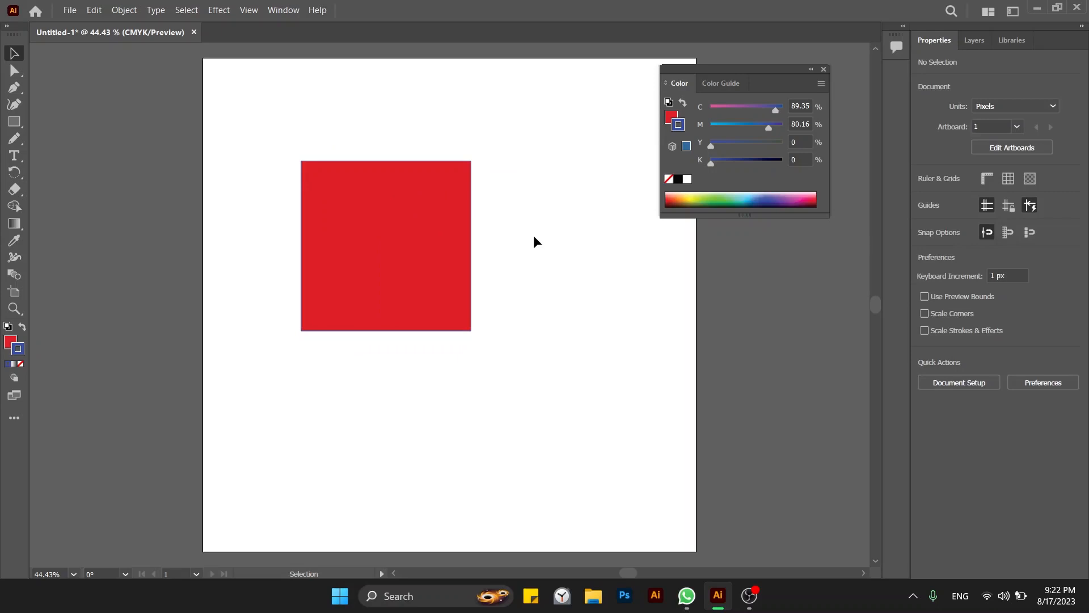
click(425, 241)
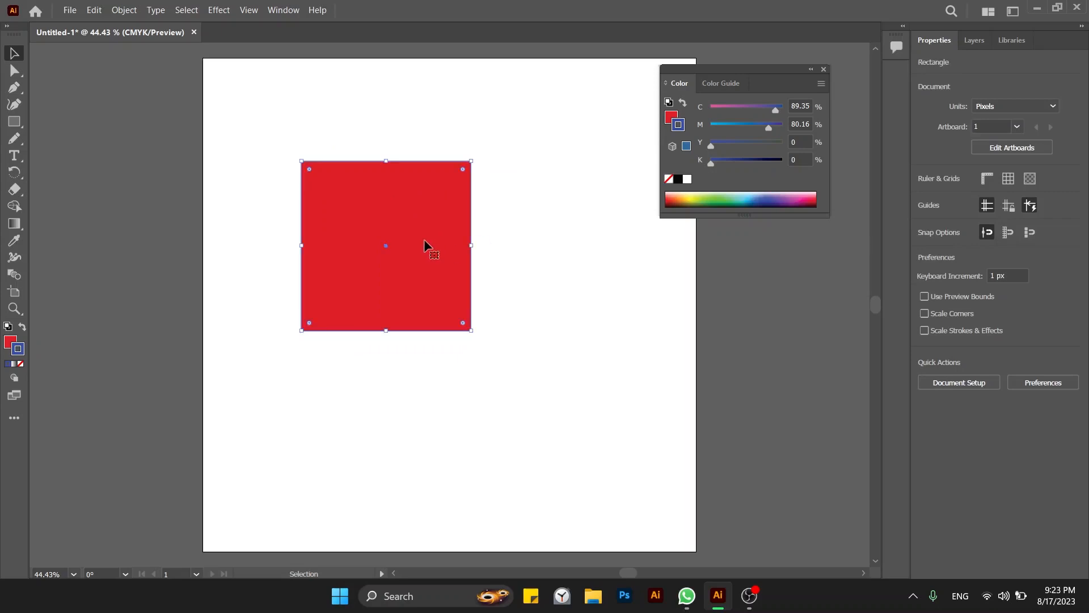
click(550, 294)
drag(422, 236, 486, 265)
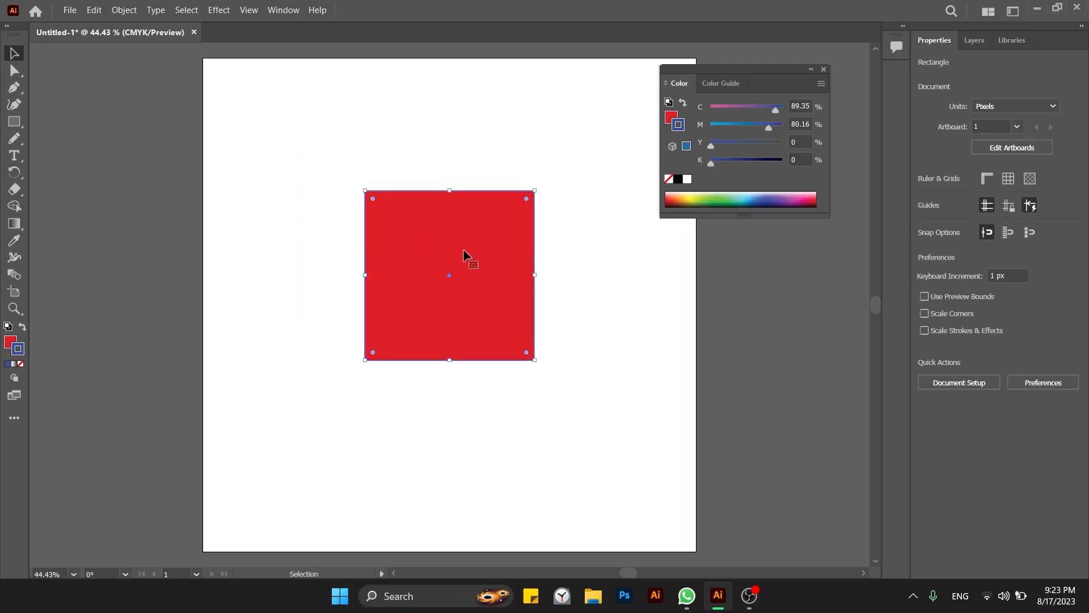
click(291, 225)
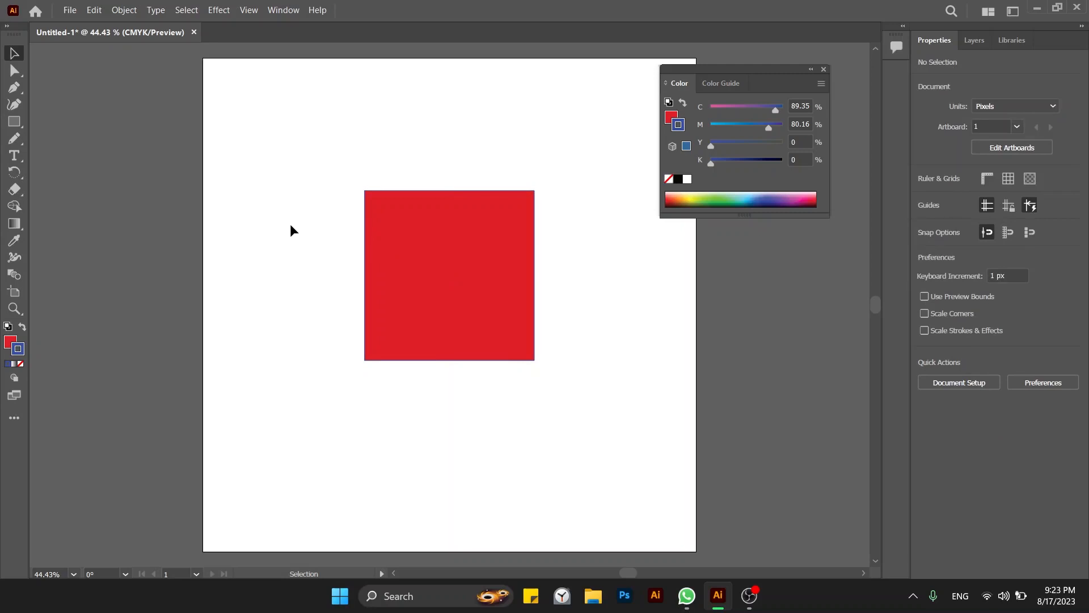
Step: Stretch the red square by its four sides into a rectangle about 510 px wide and 454 px high
click(414, 240)
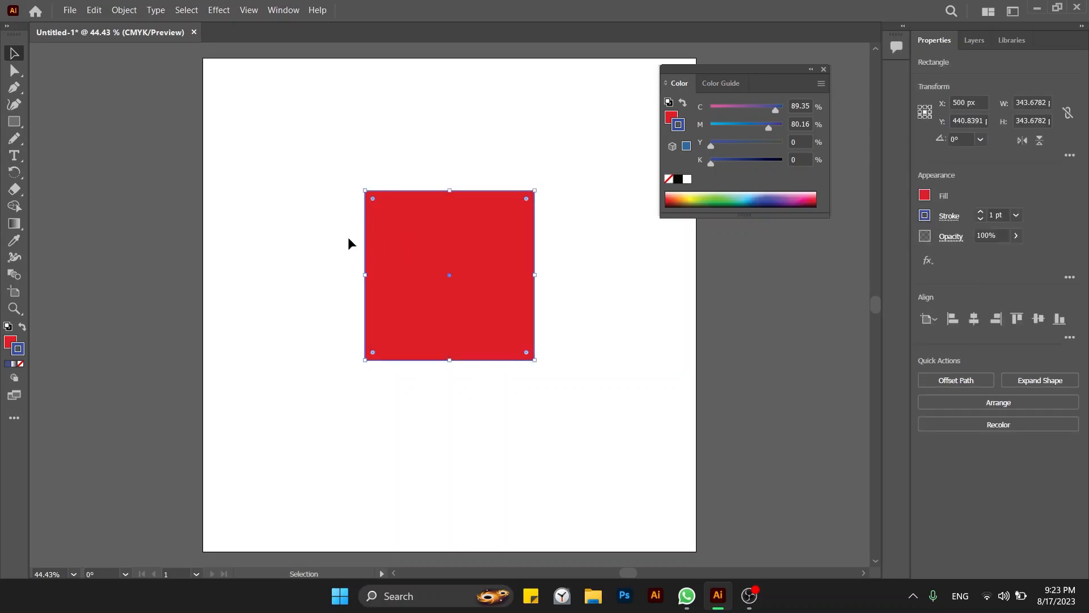
click(366, 193)
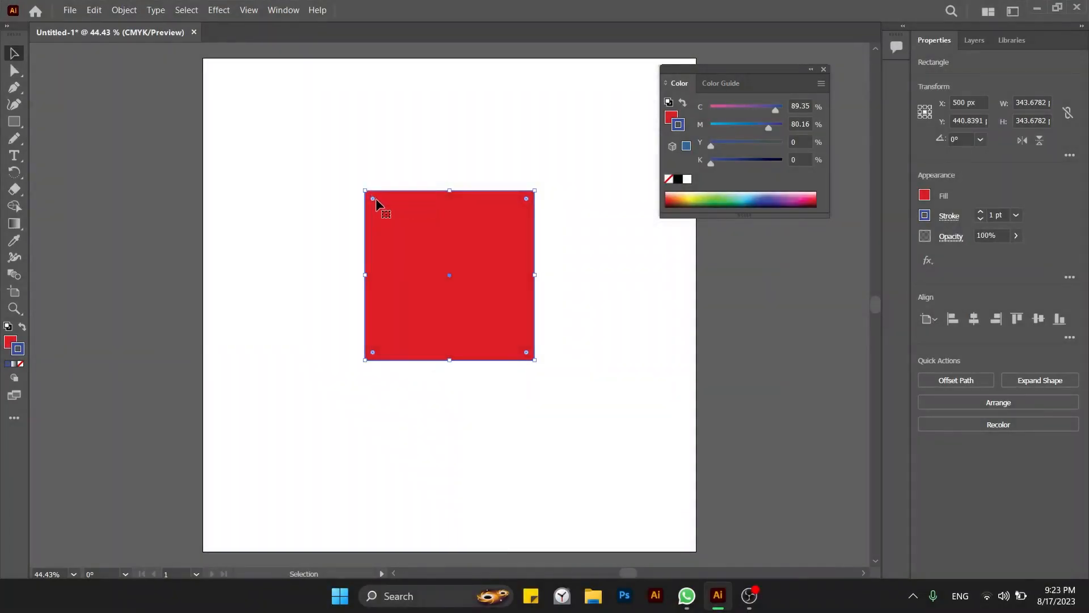
click(375, 198)
drag(534, 276, 615, 281)
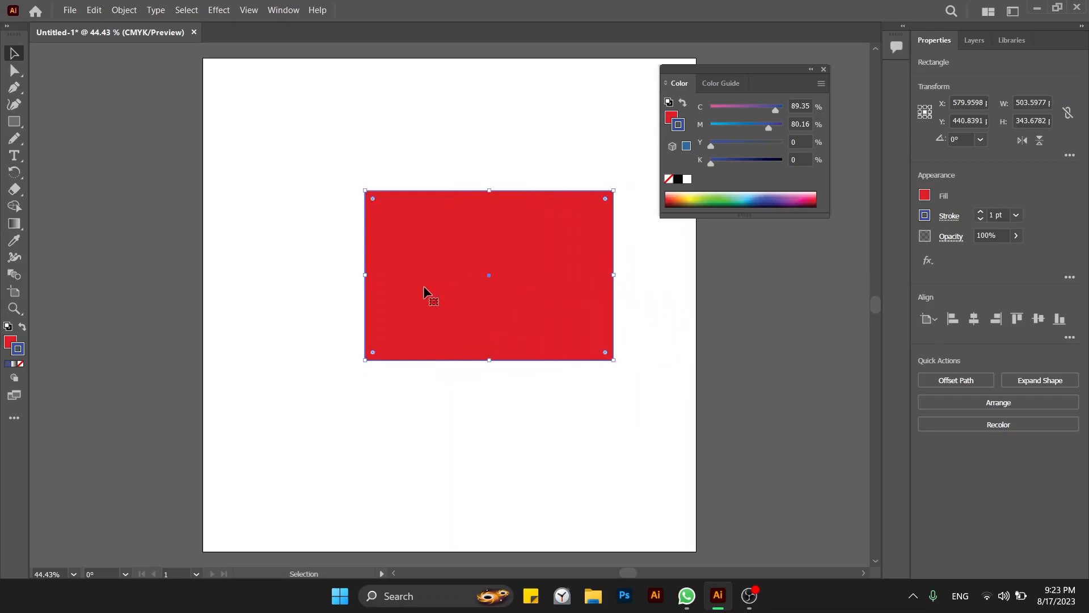
mouse_move(367, 278)
mouse_down()
mouse_move(287, 279)
mouse_move(362, 277)
mouse_up()
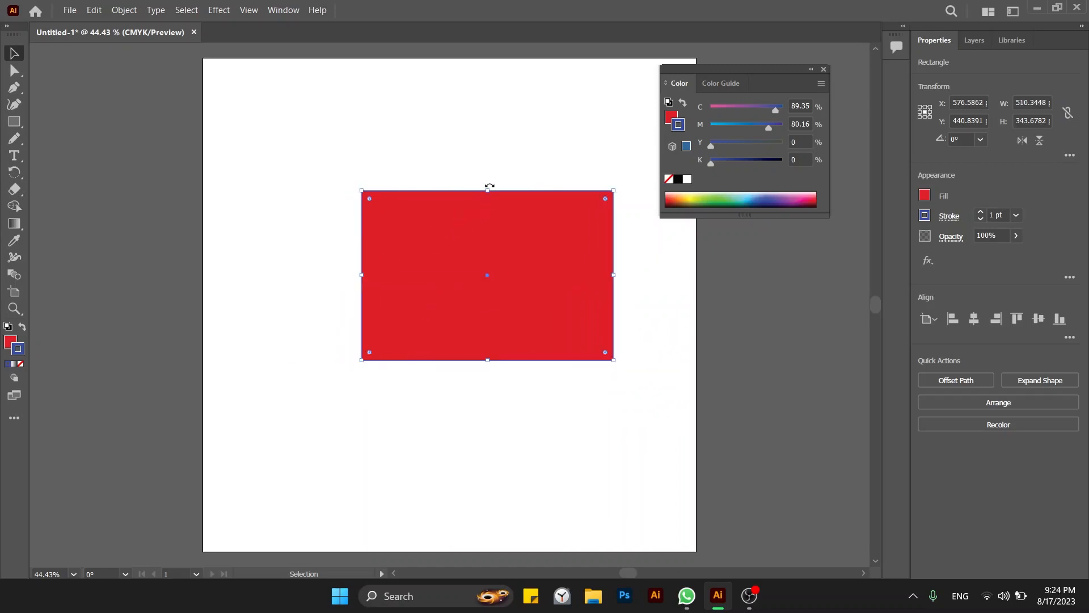
drag(488, 191, 469, 159)
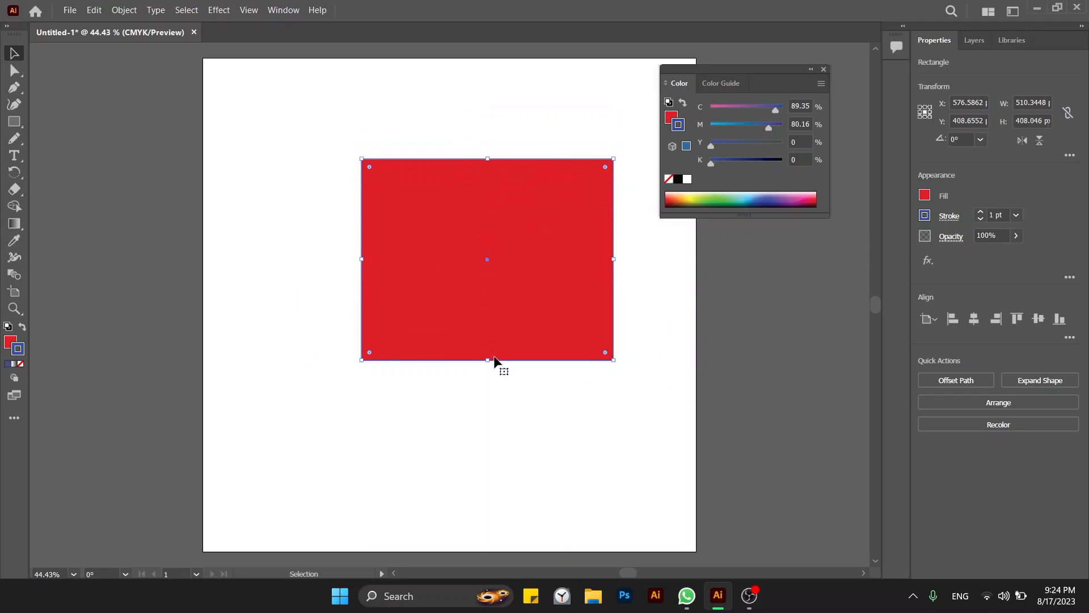
drag(487, 361, 477, 384)
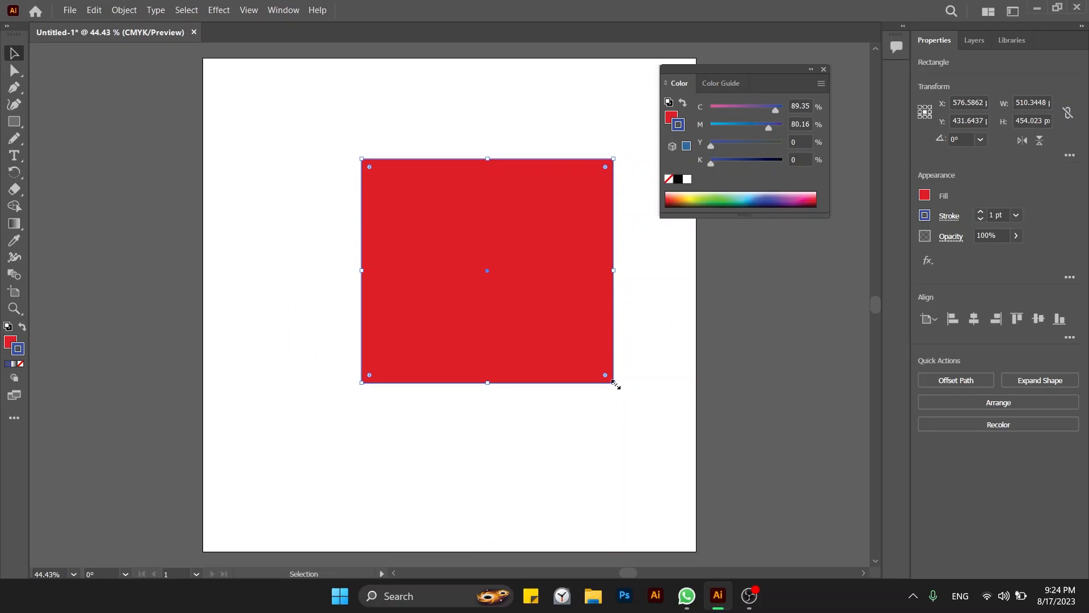
Step: Resize the rectangle from its corners to about 362 × 376 px and move it near the artboard's right edge, at about X 753, Y 440 px
drag(615, 386, 519, 377)
drag(518, 157, 520, 106)
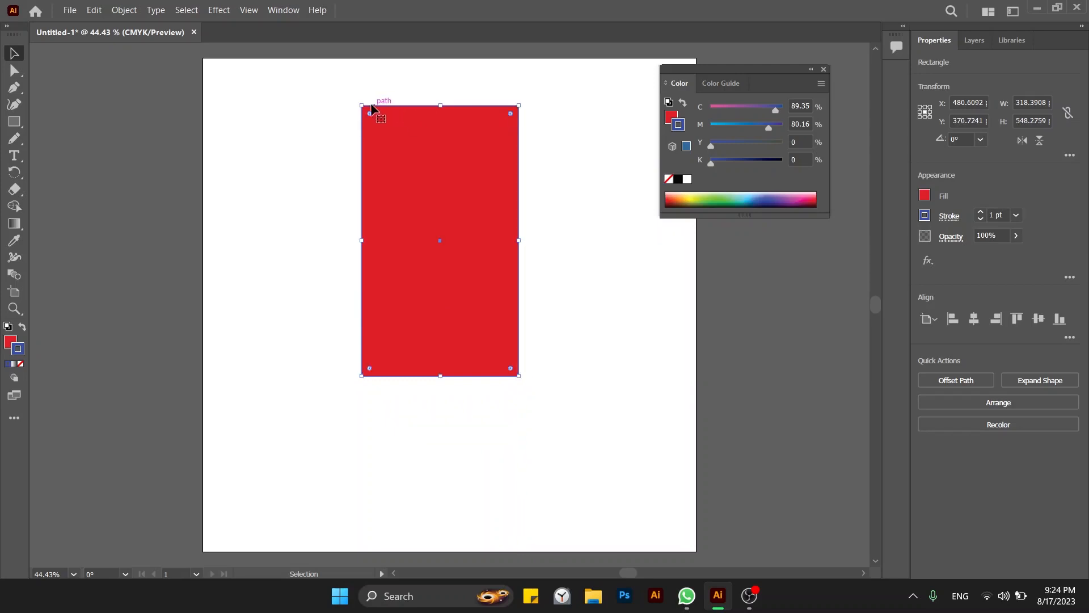
drag(361, 107, 340, 167)
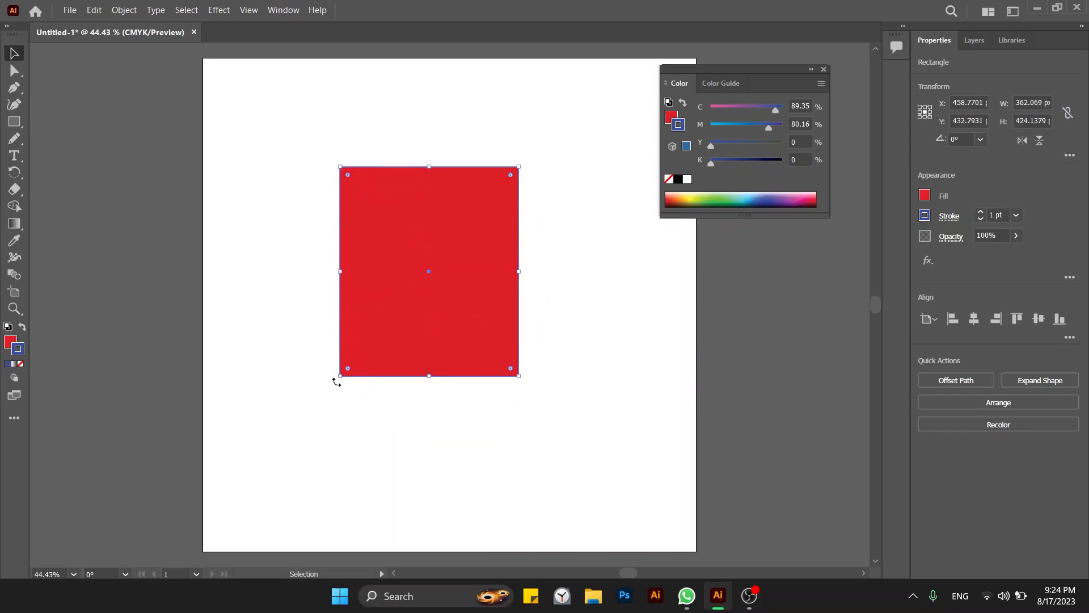
drag(339, 376, 354, 277)
drag(396, 237, 341, 349)
drag(414, 314, 554, 334)
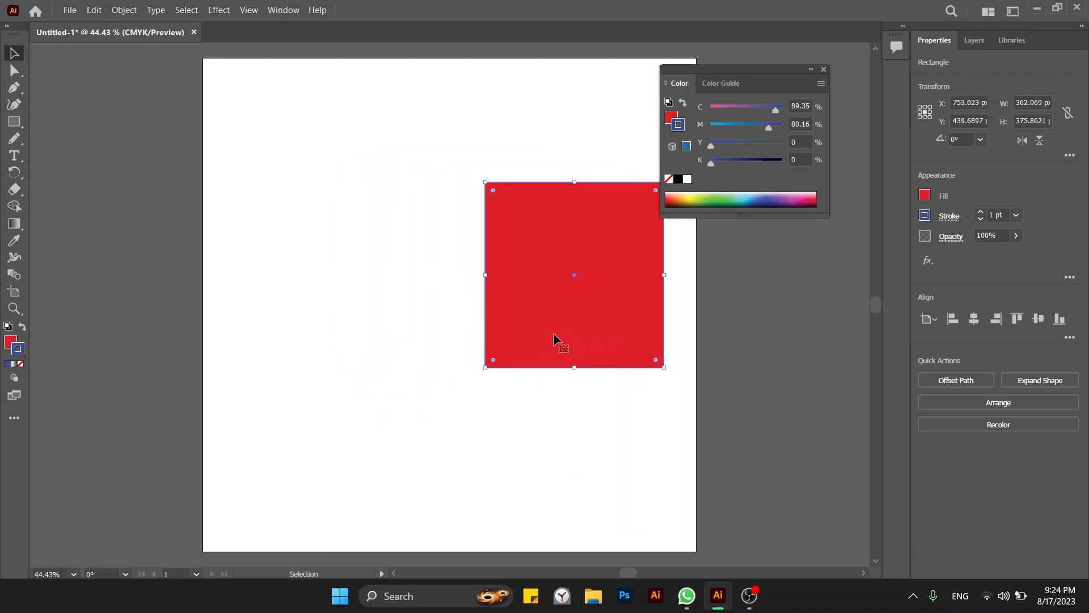
Step: Draw a circle about 359 px in diameter in the artboard's upper left area and scale it down to about 159 px
key(l)
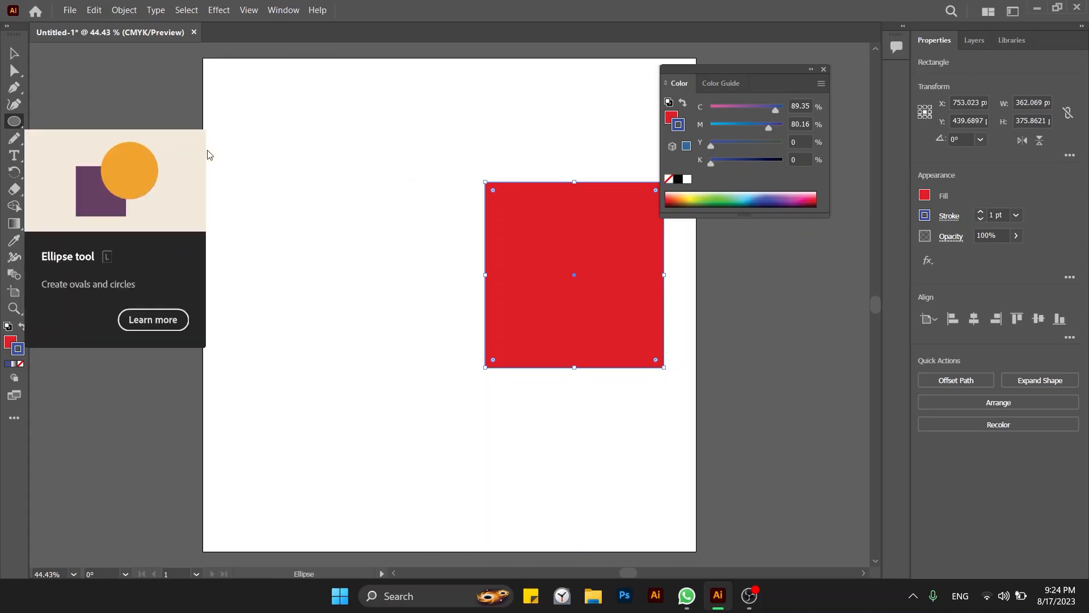
drag(226, 125, 376, 302)
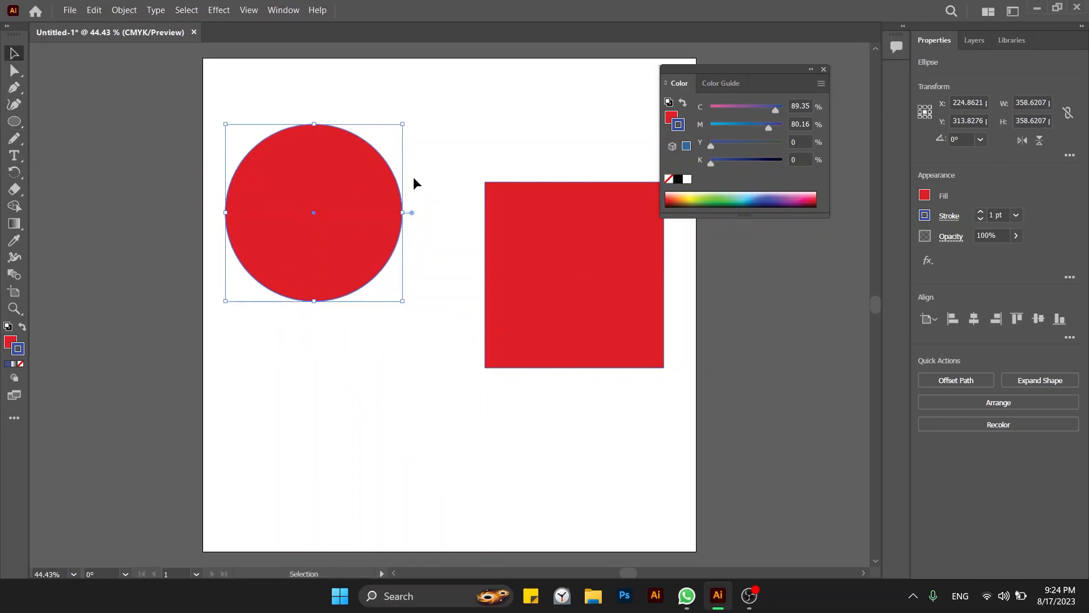
drag(406, 122, 386, 127)
key(ctrl+z)
drag(405, 123, 455, 234)
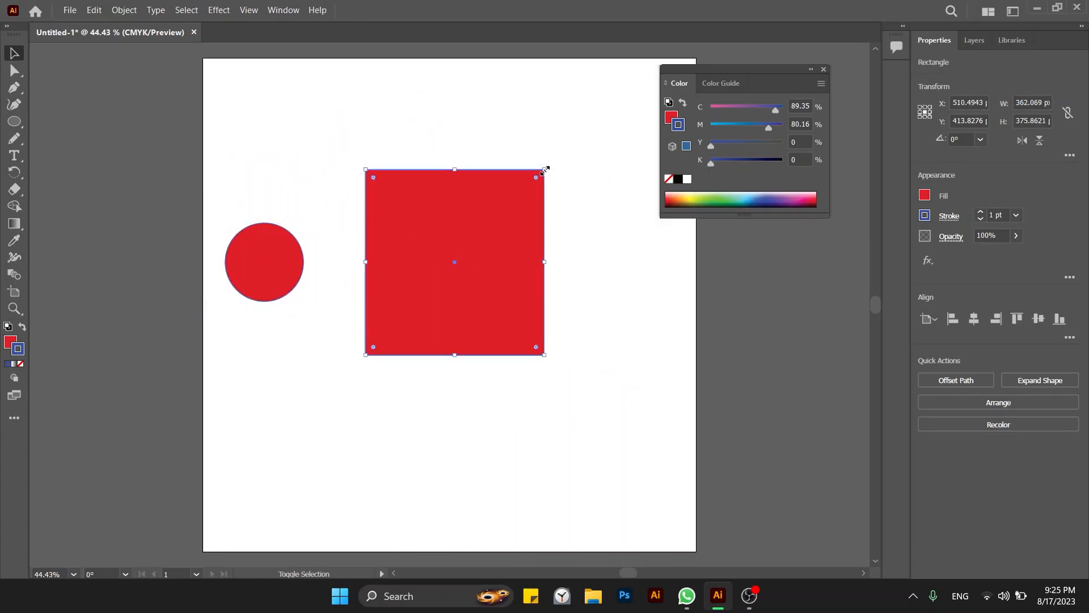
Step: Resize the rectangle freely to about 390 × 317 px, and scale it proportionally from its centre to about 302 × 246 px
drag(544, 169, 558, 198)
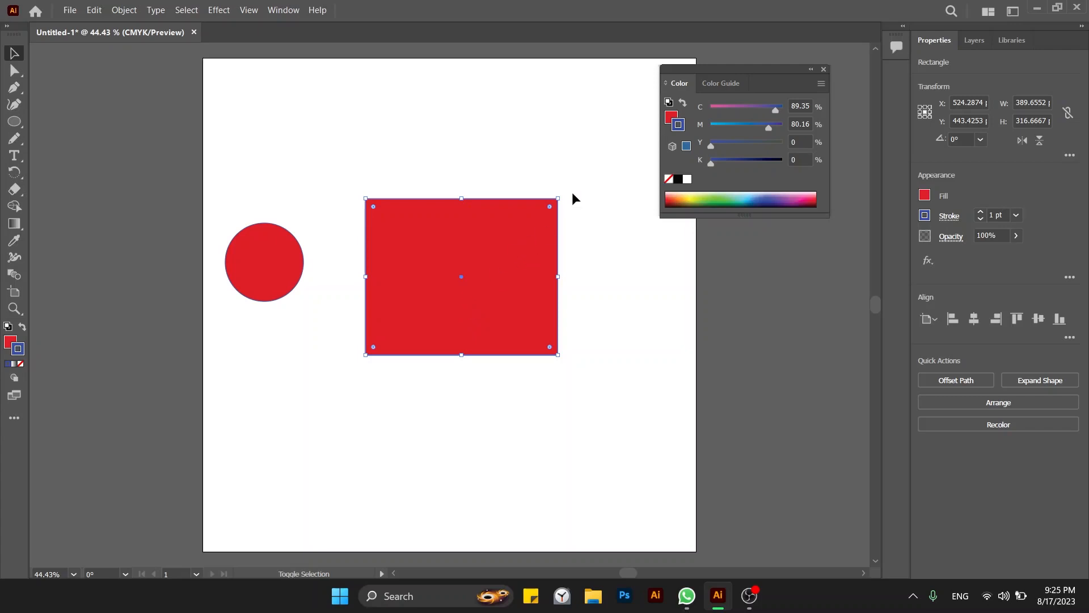
key(shift+x)
key(shift+x)
mouse_move(558, 199)
mouse_down()
mouse_move(543, 209)
mouse_move(564, 193)
mouse_move(478, 248)
mouse_move(570, 174)
mouse_move(469, 255)
mouse_move(557, 208)
mouse_move(469, 246)
mouse_move(554, 150)
mouse_move(469, 248)
mouse_move(528, 178)
mouse_move(477, 251)
mouse_move(564, 163)
mouse_move(481, 224)
mouse_move(532, 180)
mouse_up()
Step: Scale the circle from its centre to about 133 px in diameter and move it to about X 182, Y 295 px
click(295, 272)
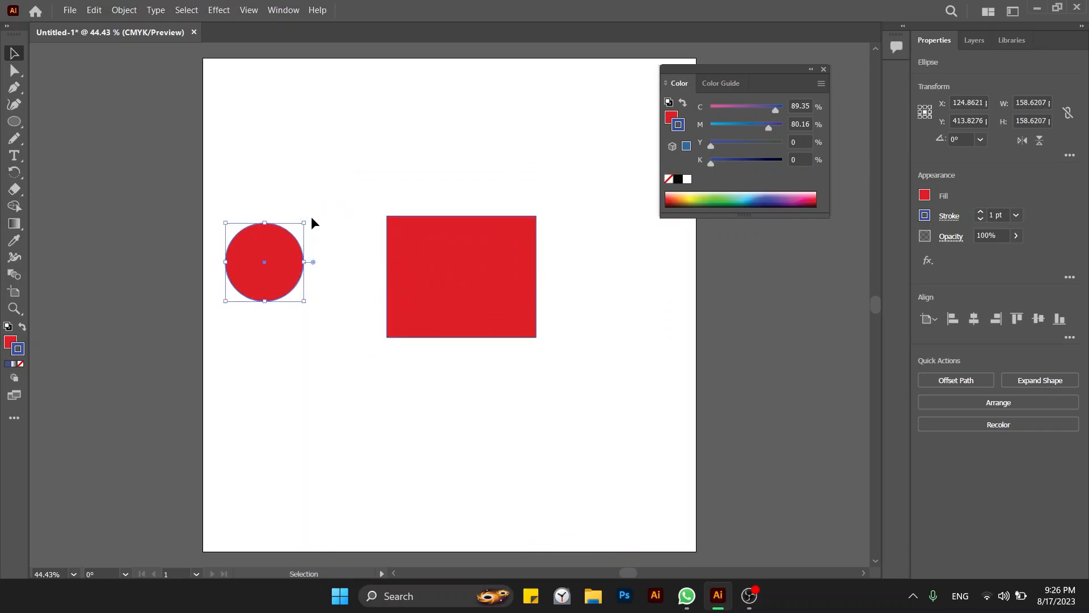
drag(306, 223, 296, 198)
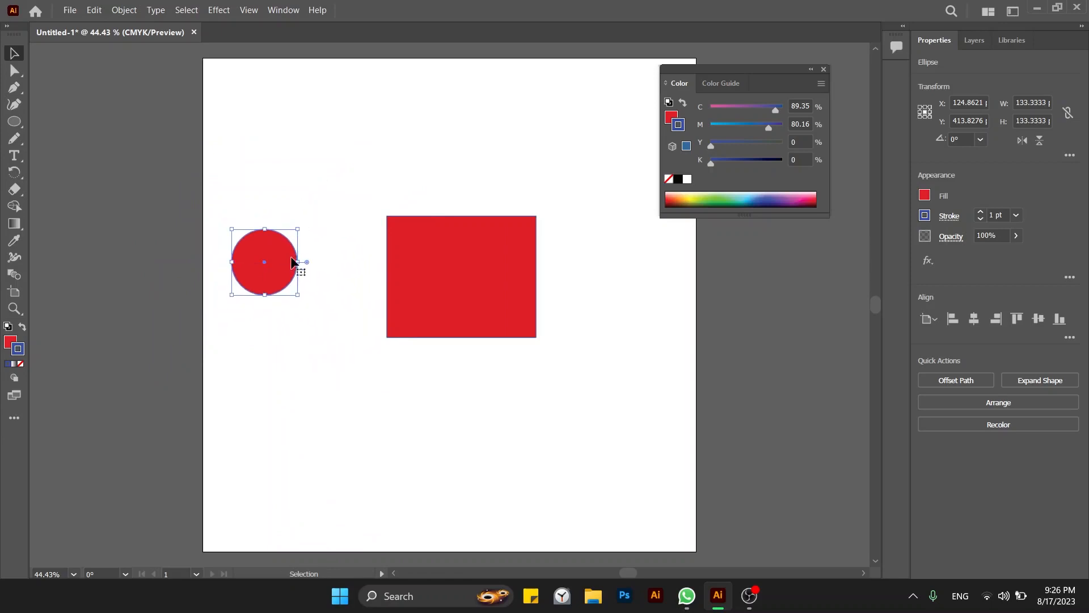
drag(298, 263, 324, 203)
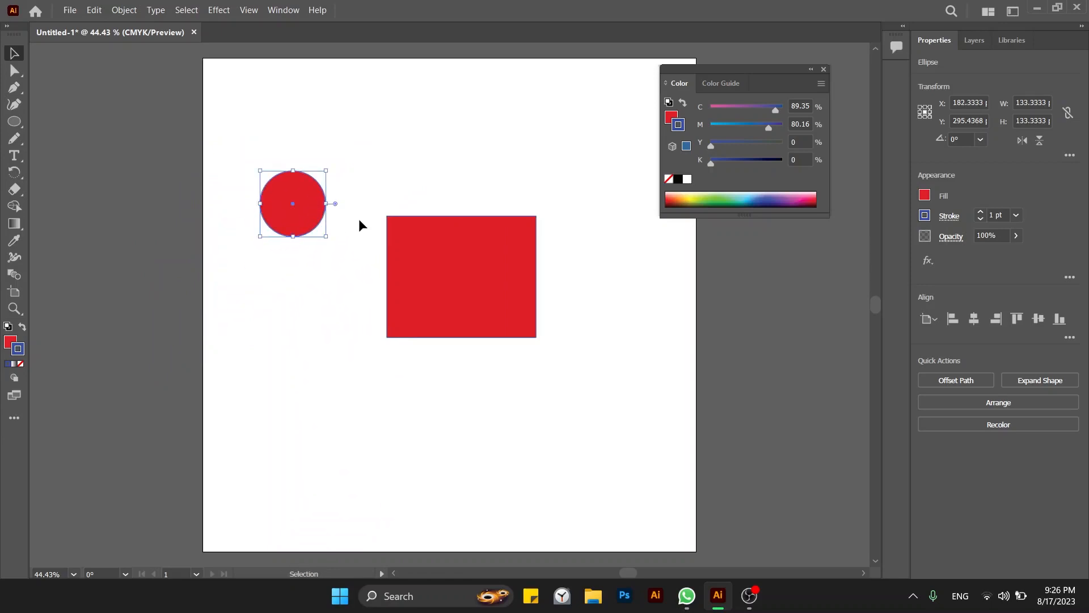
Step: Resize the red rectangle from a corner to about 249 × 271 px and try rotating it clockwise to about 311.5°
click(420, 223)
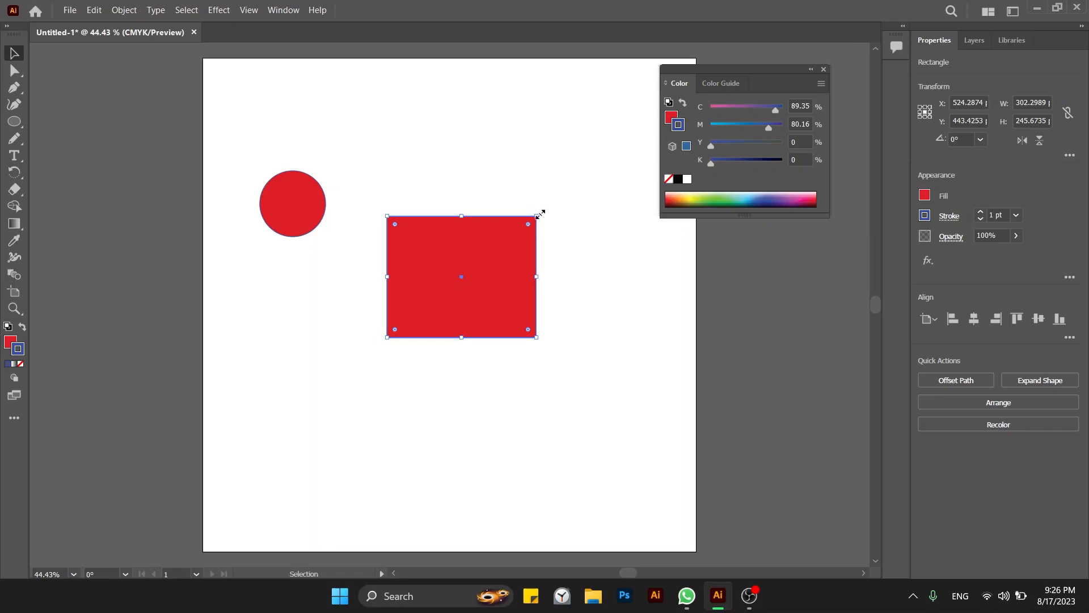
drag(538, 216, 511, 202)
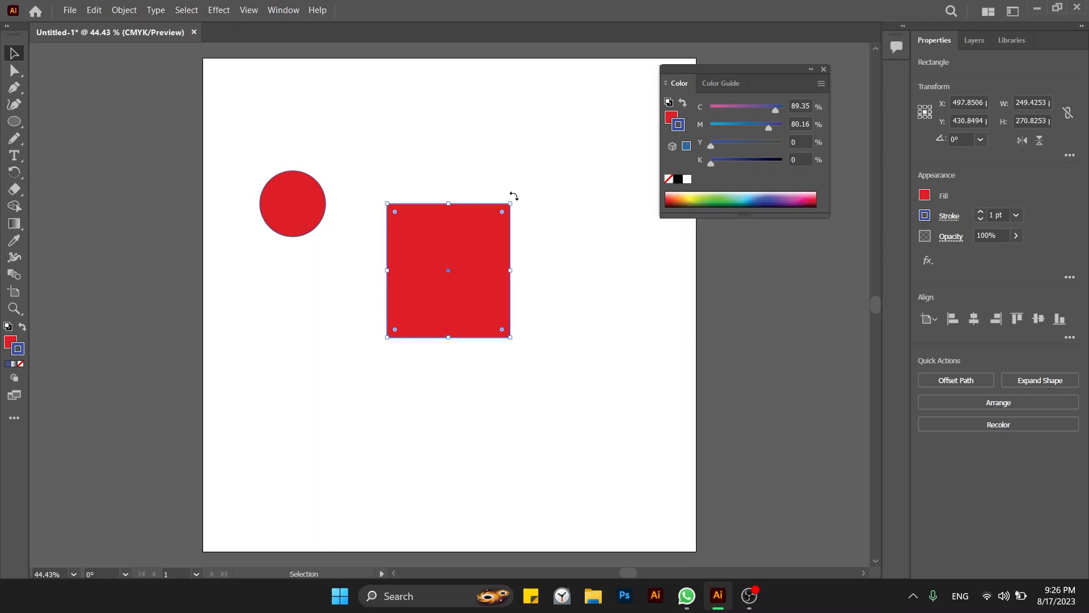
drag(514, 195, 513, 272)
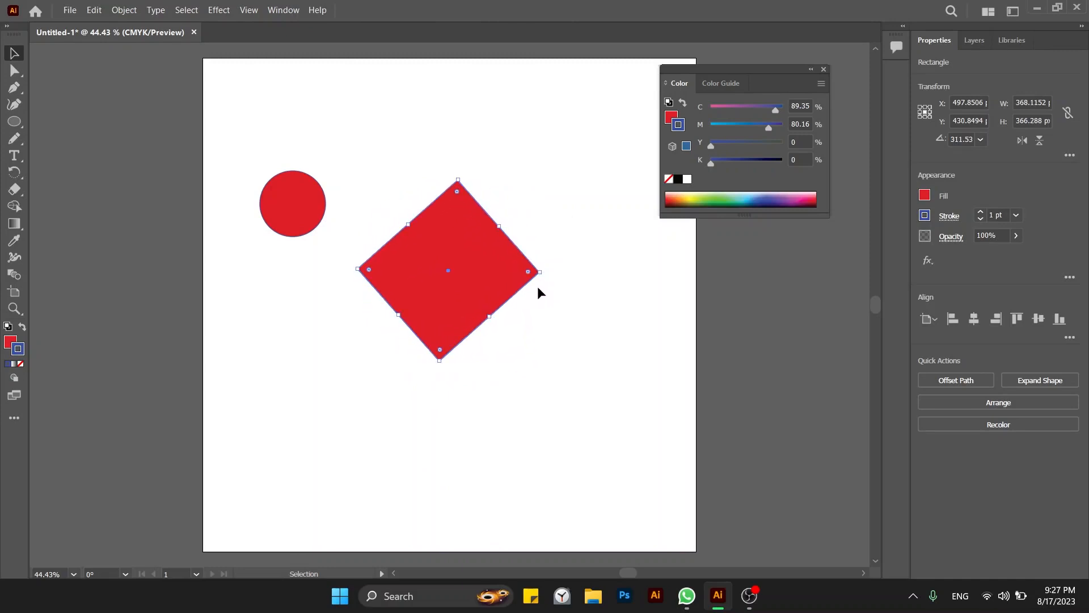
key(ctrl+z)
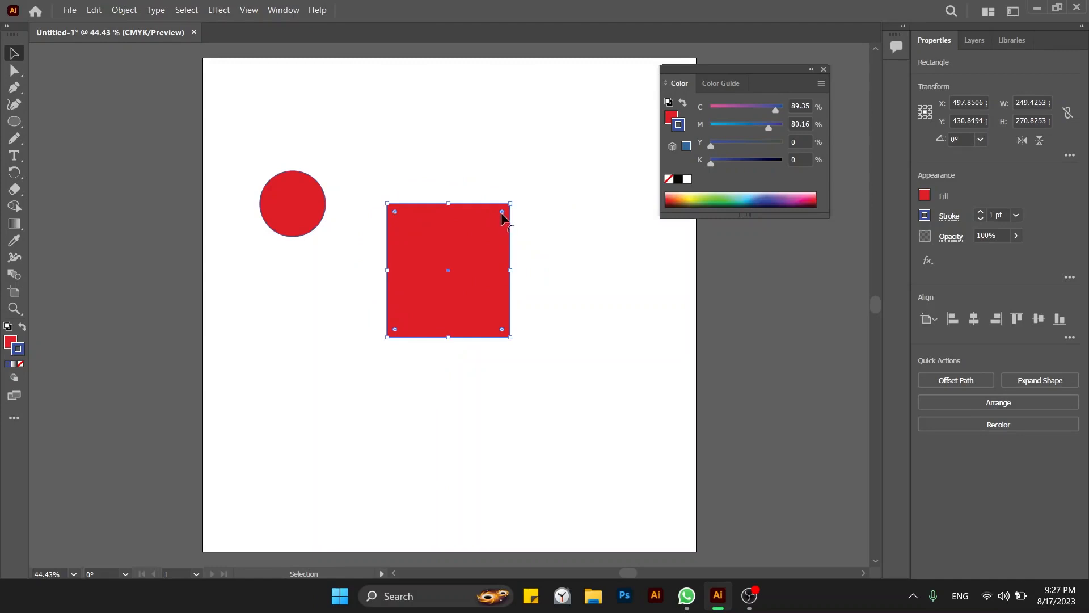
Step: Move the rectangle up slightly on the artboard to about X 490, Y 352 px
key(z)
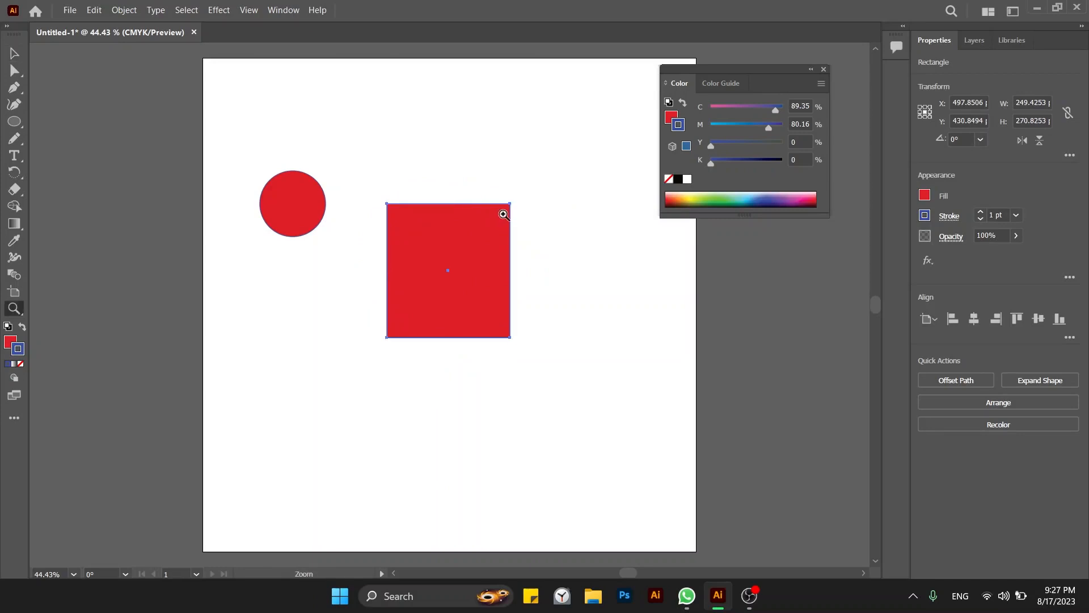
click(503, 214)
click(420, 316)
click(480, 310)
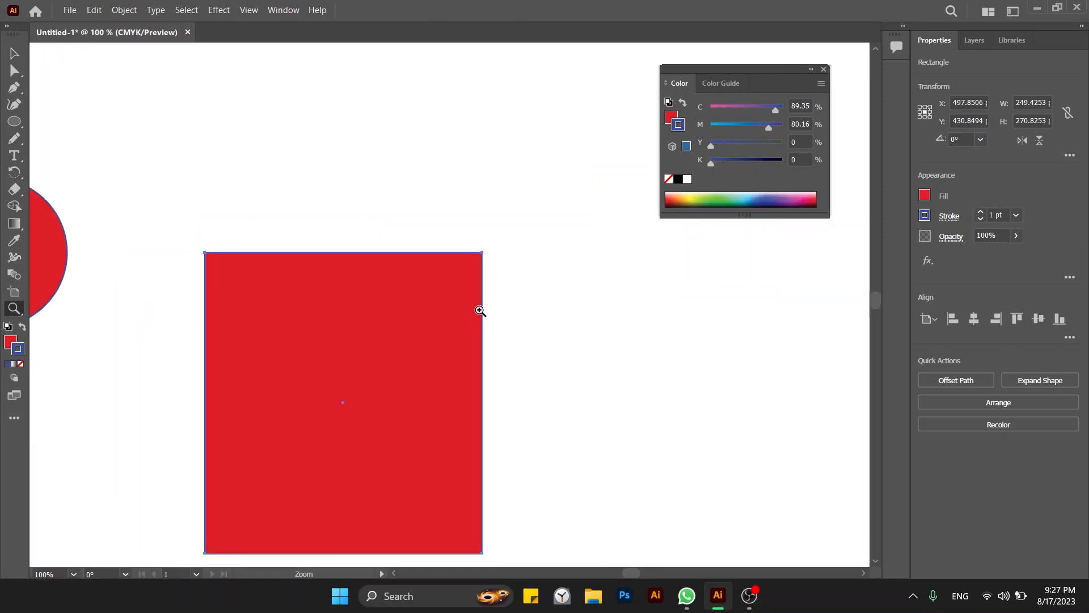
key(v)
drag(455, 329, 446, 242)
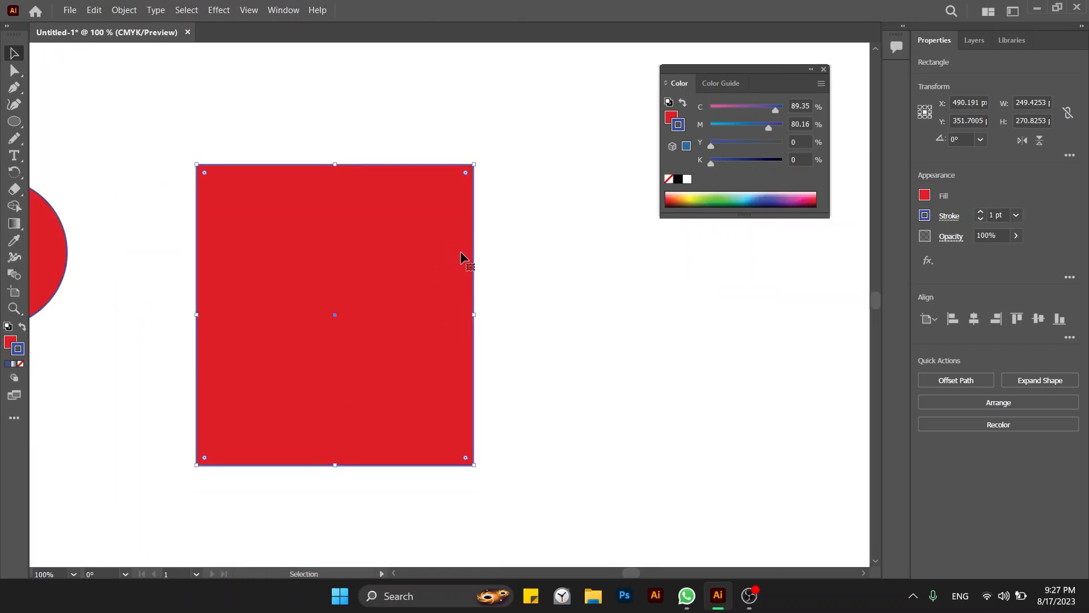
Step: Resize the rectangle from its upper-right corner to about 235 × 246 px
click(494, 204)
click(468, 193)
mouse_move(474, 167)
mouse_down()
mouse_move(459, 190)
mouse_move(464, 179)
mouse_up()
click(467, 191)
click(459, 190)
key(ctrl+z)
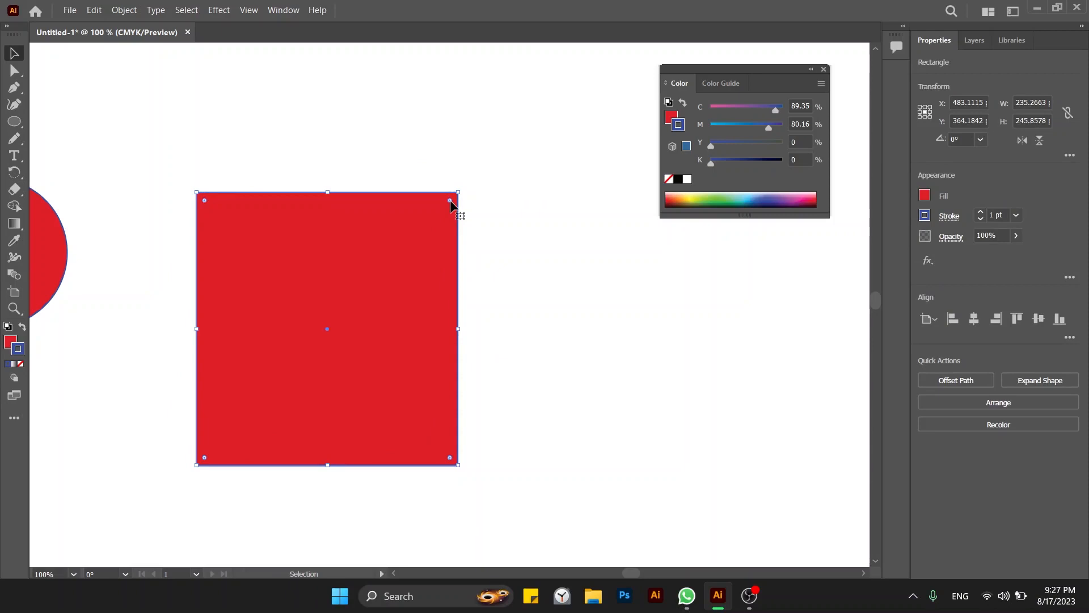
Step: Round all four corners of the rectangle together to a 117.63 px radius and bring them back to square
drag(450, 201, 345, 337)
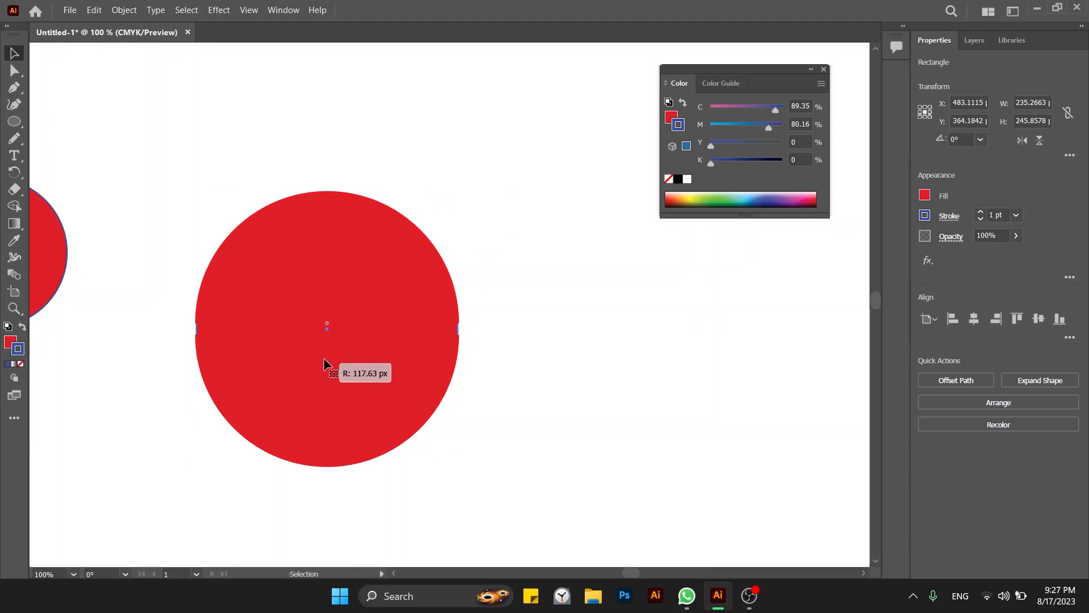
drag(324, 359, 480, 198)
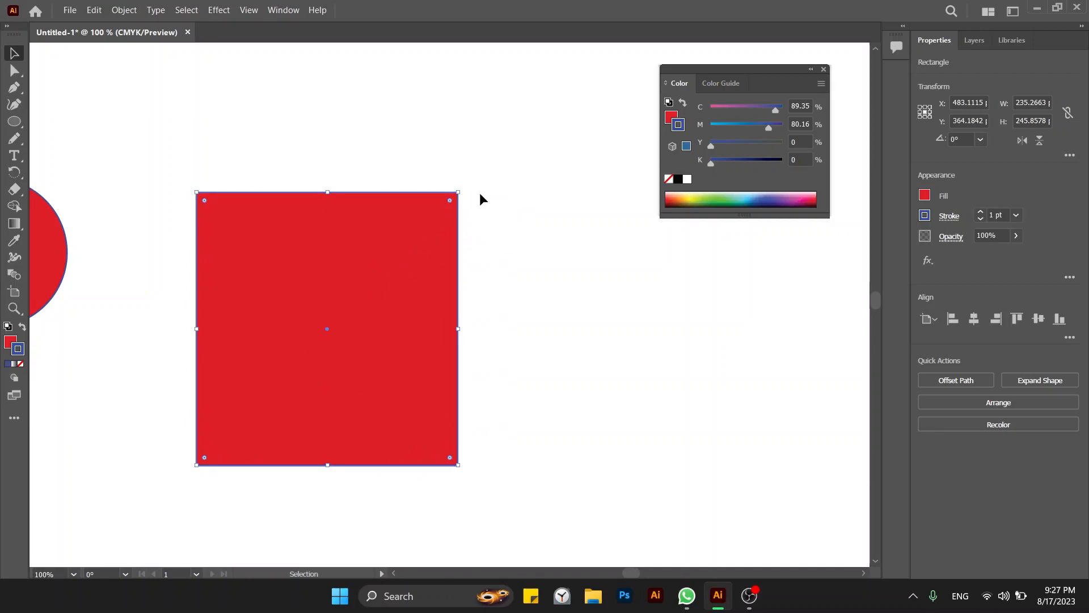
Step: Round the rectangle's upper-right and lower-left corners individually, the lower-left more strongly, and slightly increase the rounding of all four corners
double_click(447, 200)
drag(448, 199, 374, 245)
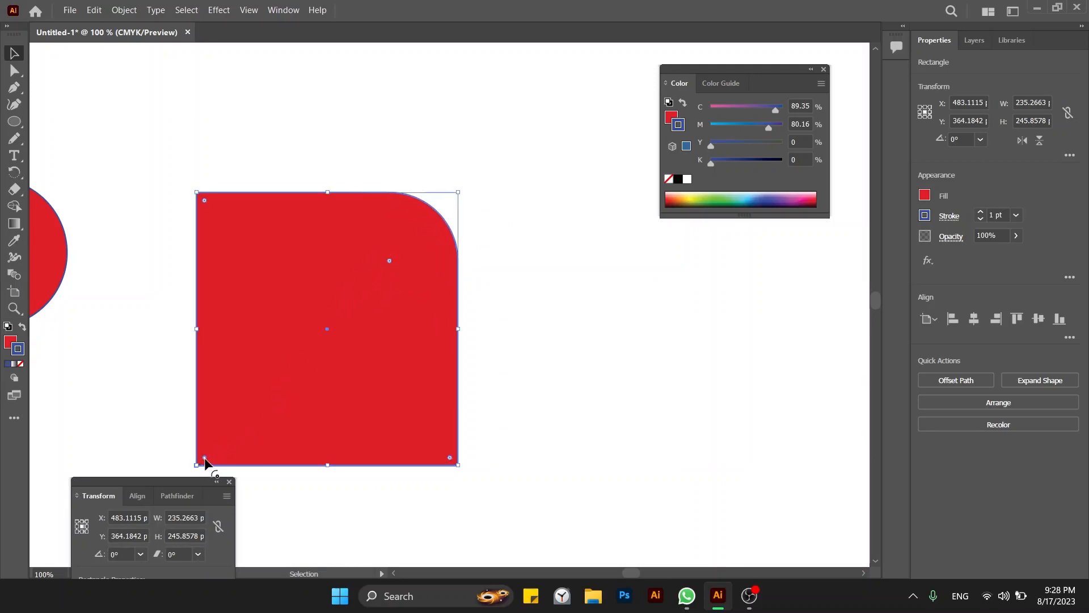
drag(205, 458, 369, 331)
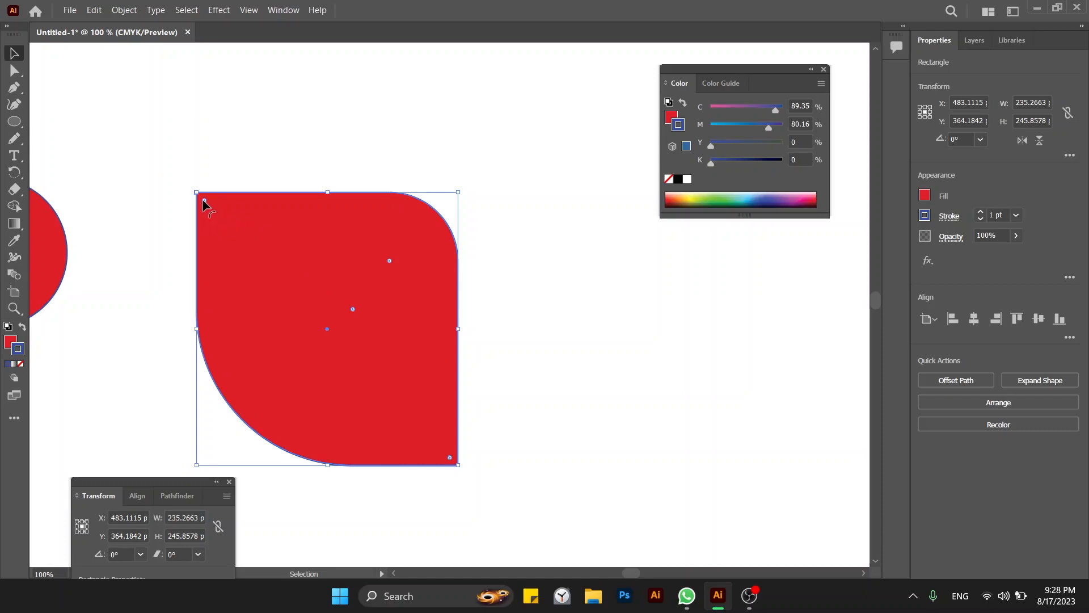
mouse_move(203, 200)
mouse_down()
mouse_move(267, 263)
mouse_move(199, 206)
mouse_up()
click(462, 284)
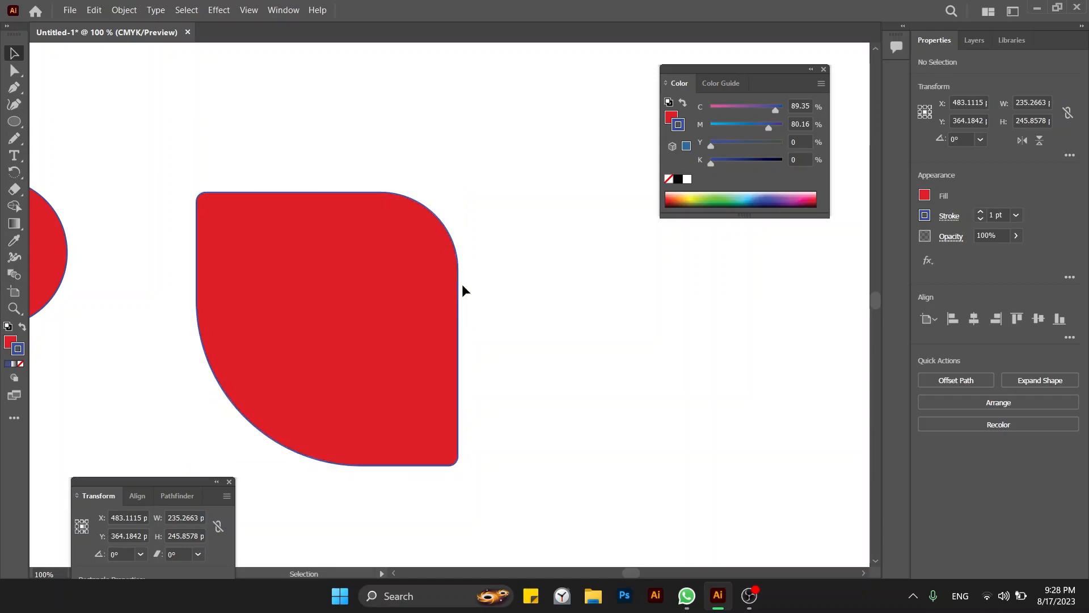
Step: Try moving the rounded rectangle up and to the right to about X 551, Y 314 px
click(414, 309)
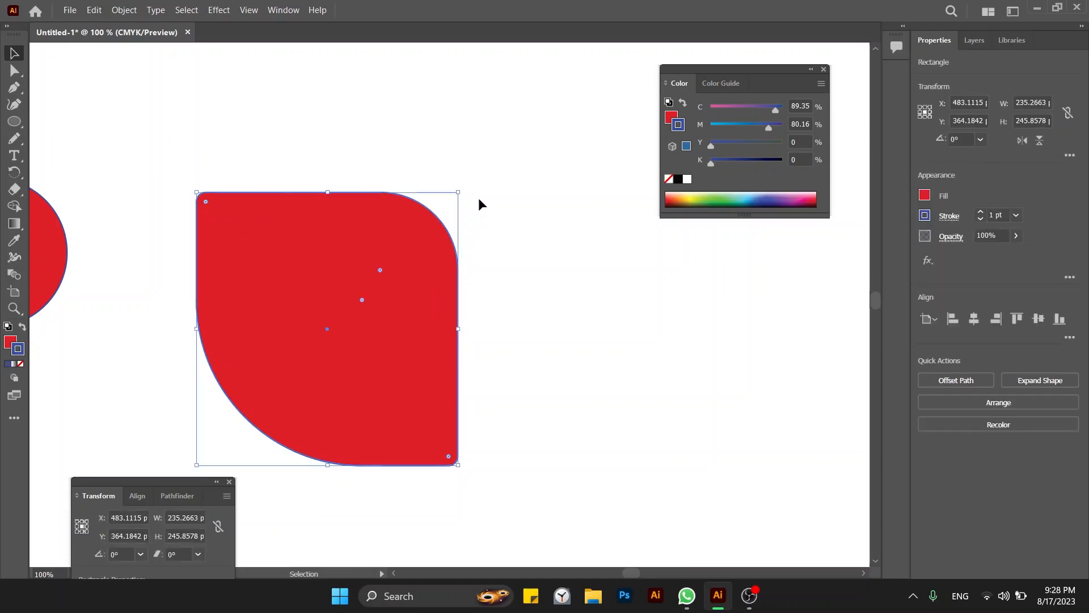
drag(403, 285, 477, 221)
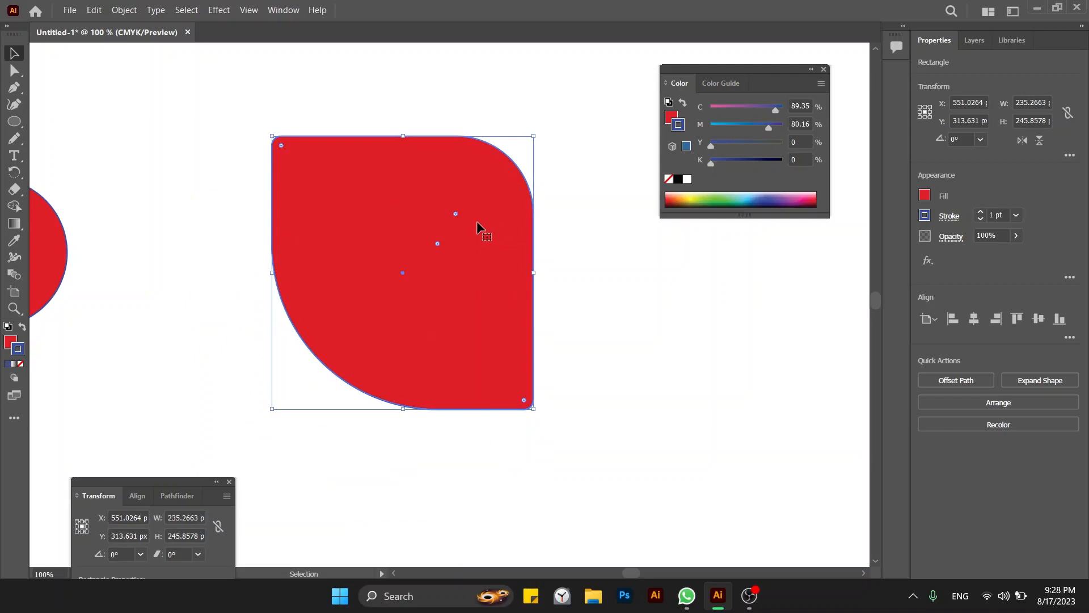
key(ctrl+z)
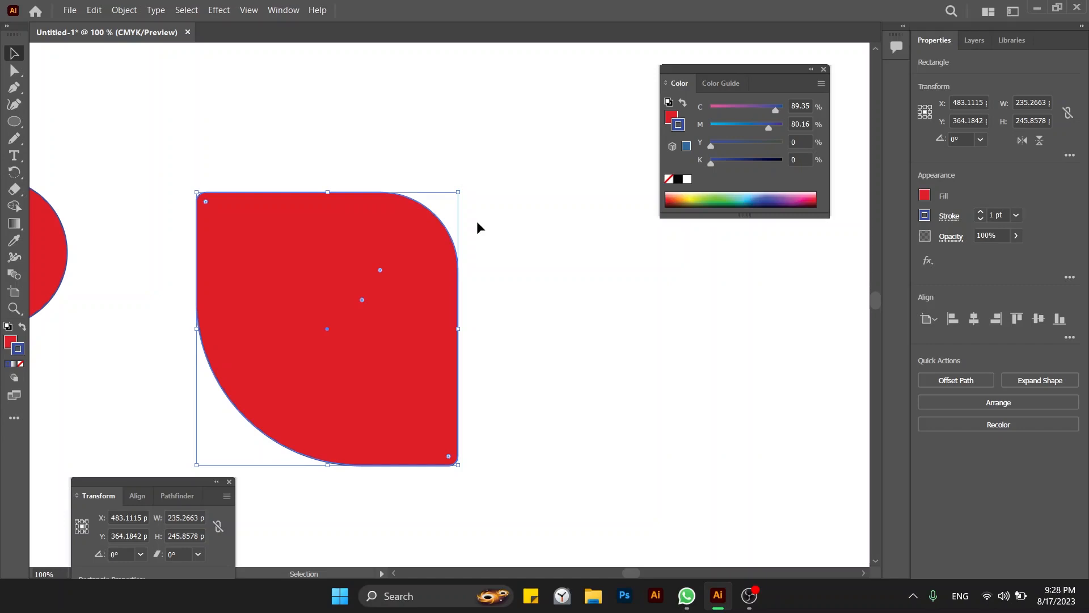
click(94, 11)
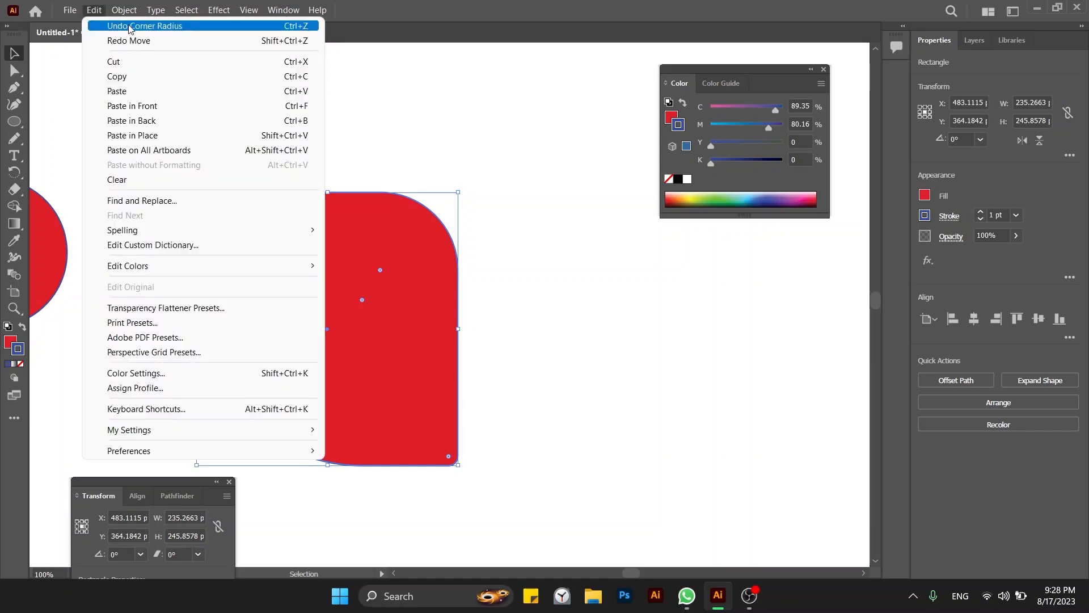
mouse_move(261, 10)
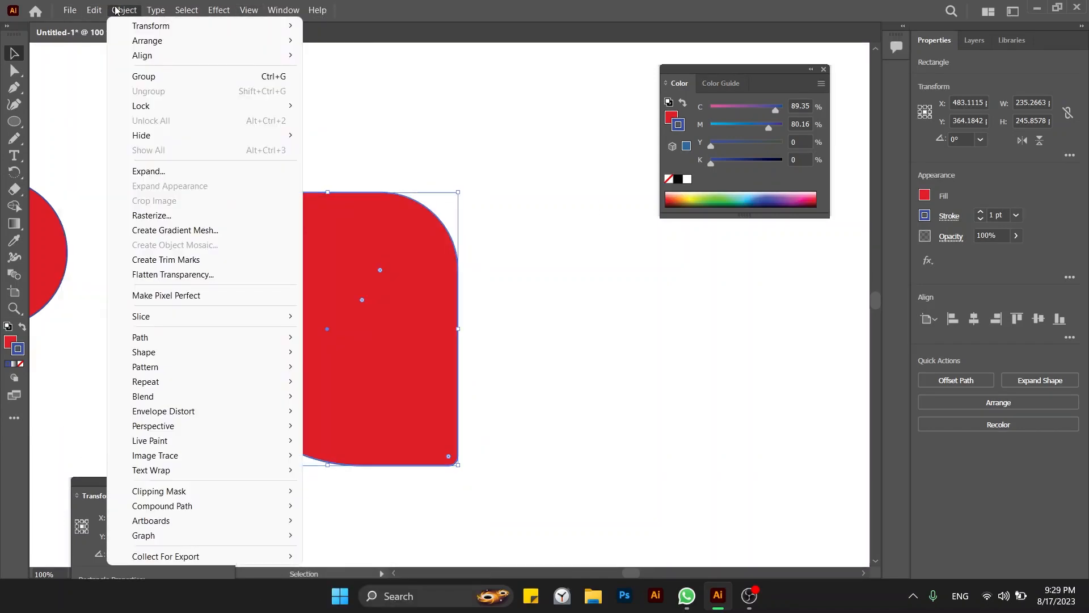
mouse_move(101, 11)
mouse_move(186, 9)
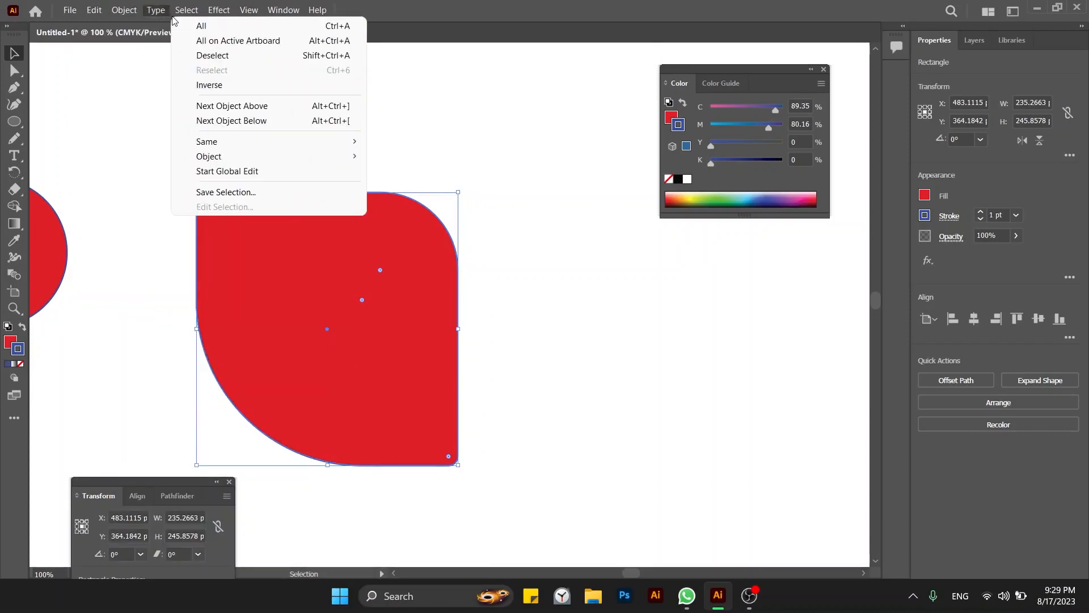
click(486, 119)
Step: Undo the rectangle's corner rounding and its latest resizes and move
click(396, 287)
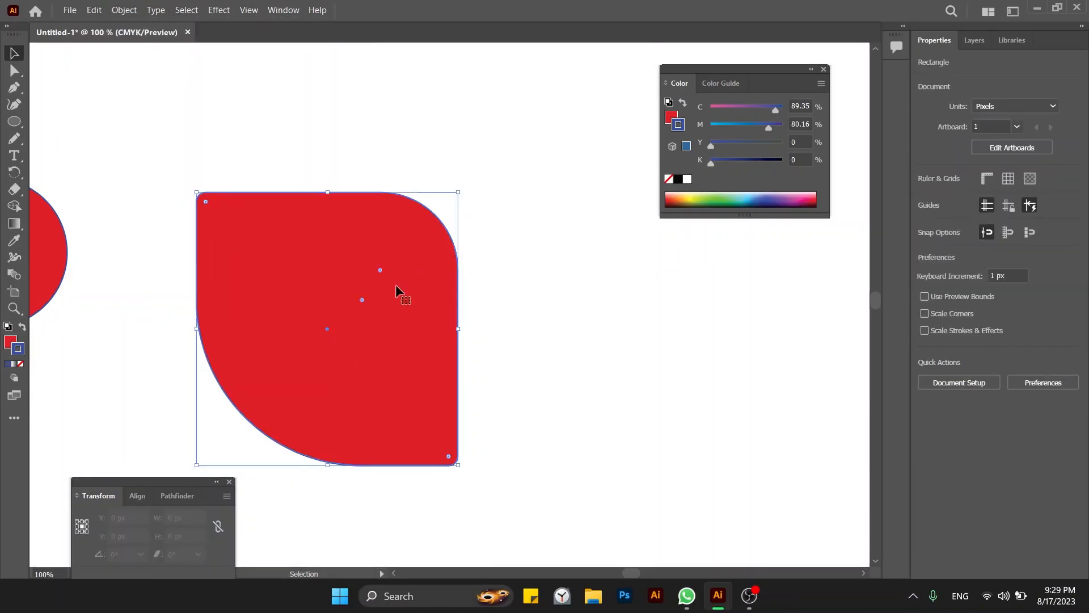
key(a)
key(v)
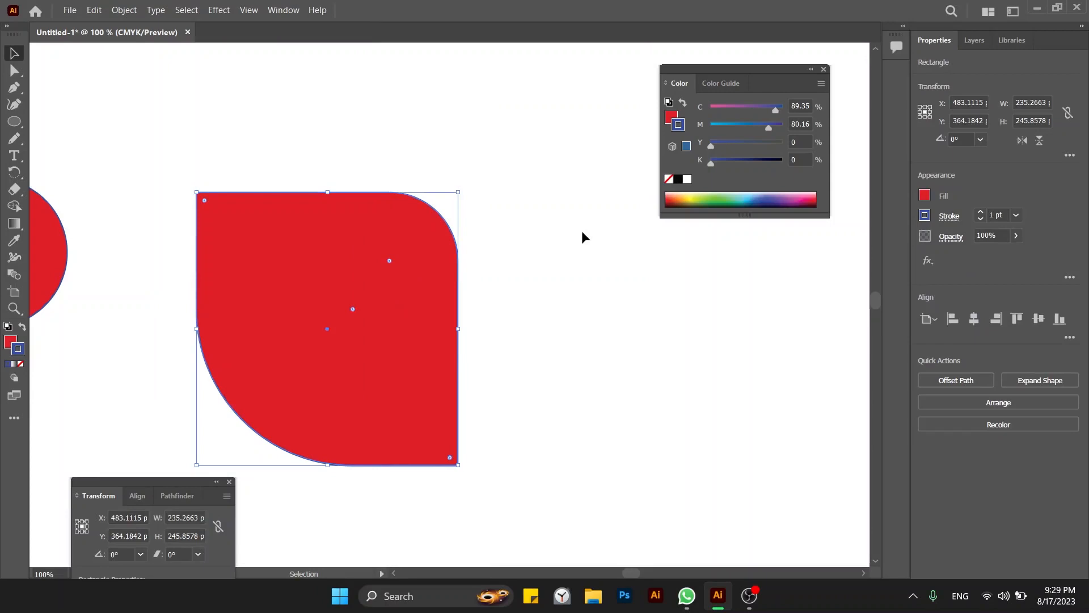
key(a)
key(ctrl+z)
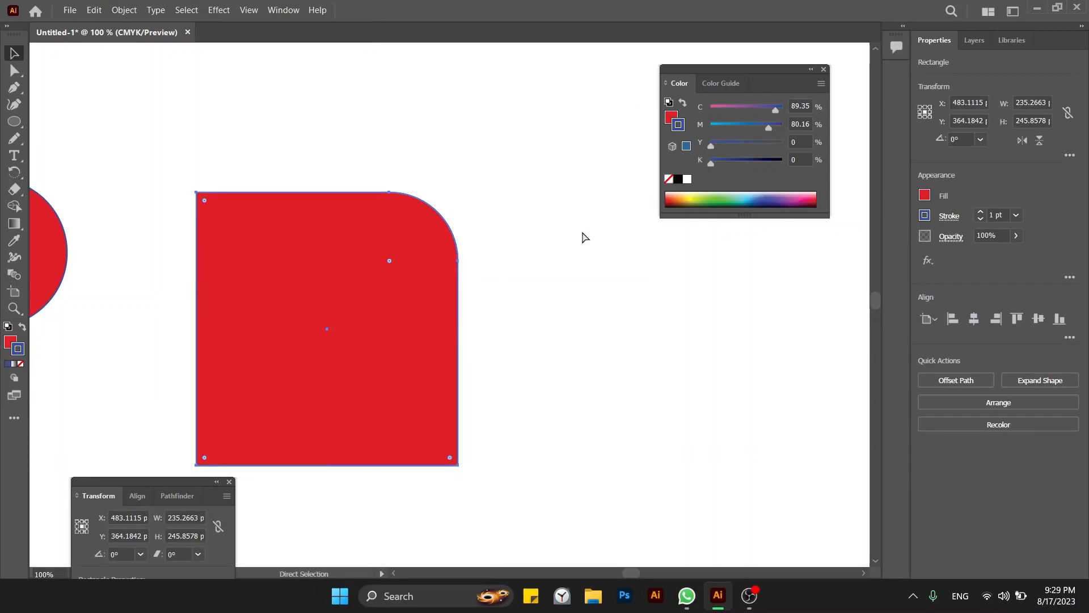
key(ctrl+z)
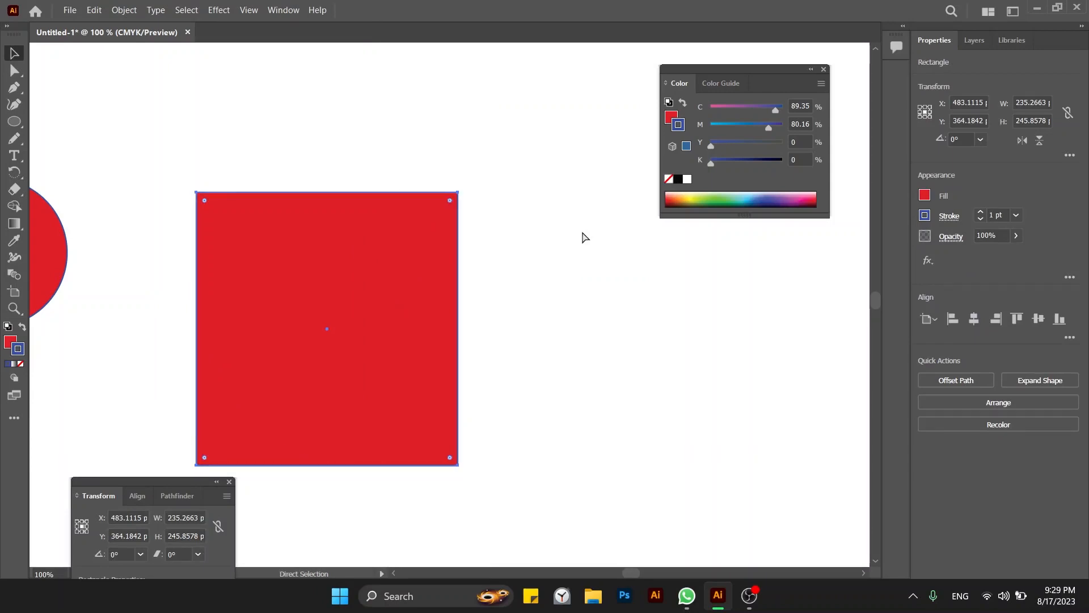
key(ctrl+z)
key(ctrl+z)
key(ctrl+z)
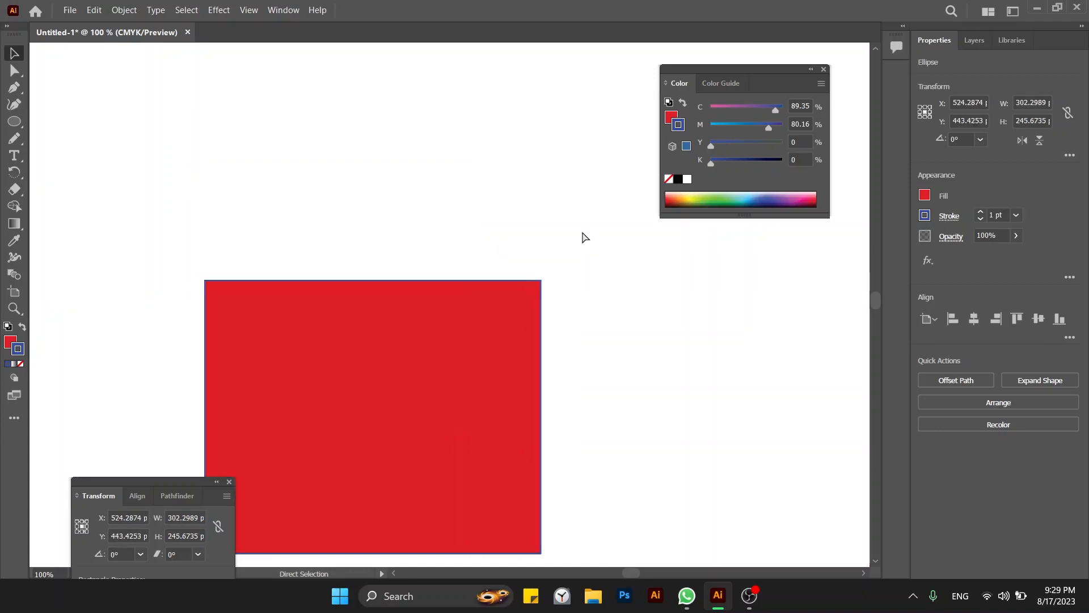
Step: Undo the earlier circle and rectangle edits back to the point before the circle was drawn
key(ctrl+minus)
key(ctrl+minus)
key(ctrl+minus)
key(ctrl+z)
key(ctrl+z)
key(ctrl+z)
key(ctrl+z)
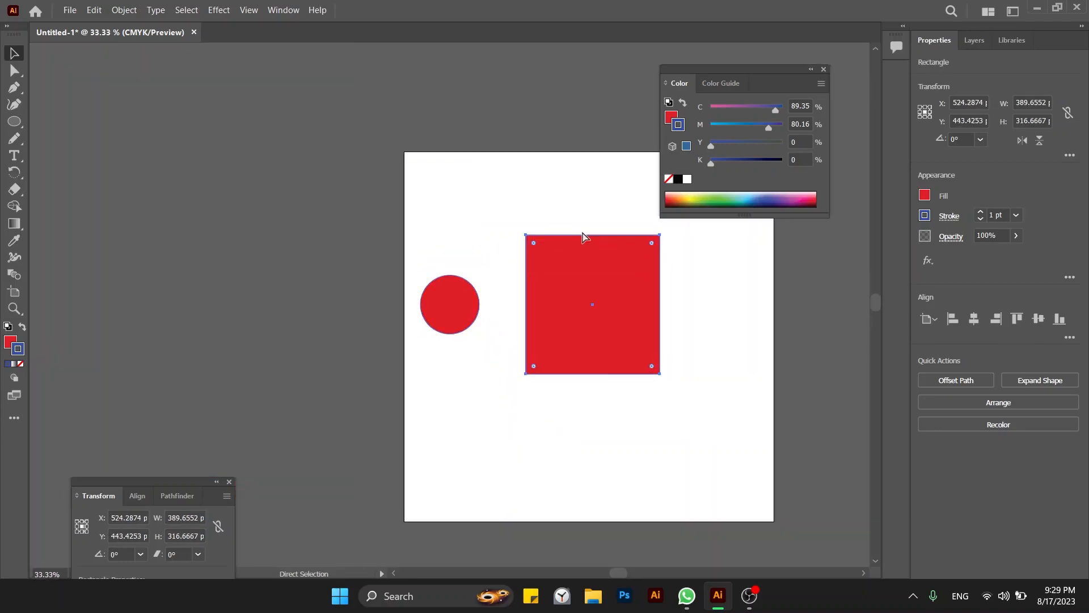
key(ctrl+z)
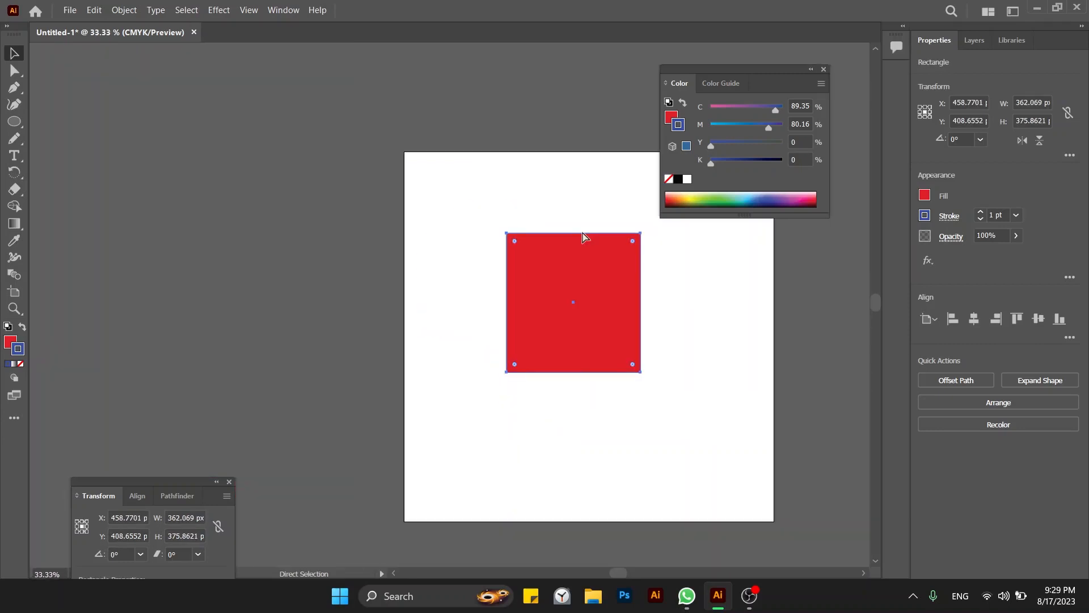
Step: Undo the rectangle's earlier moves, resizes and colouring back to the original white square with a black stroke
key(z)
key(ctrl)
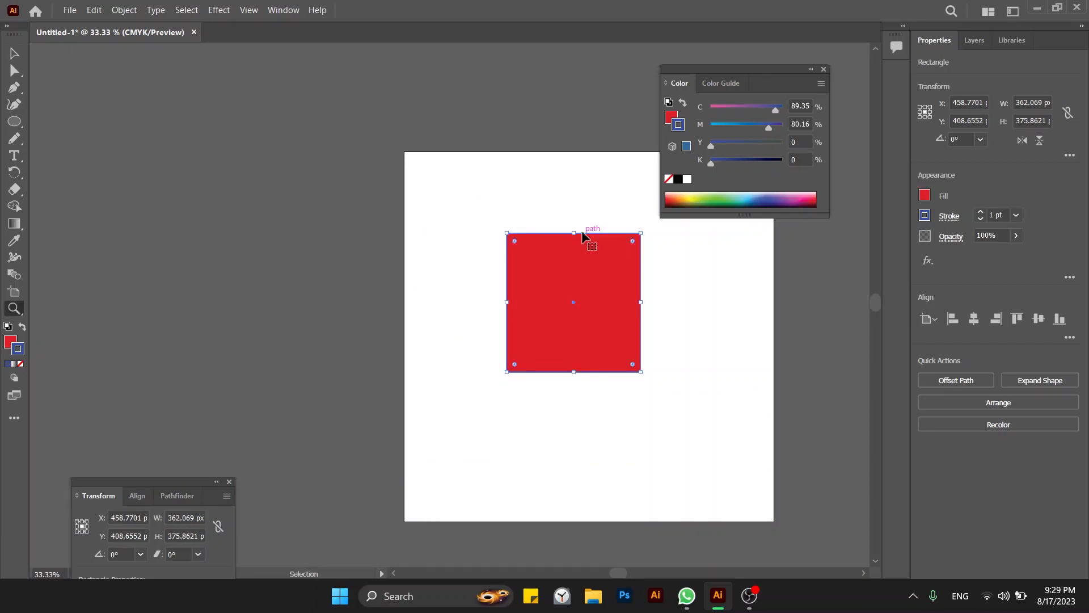
key(ctrl+z)
key(ctrl+z)
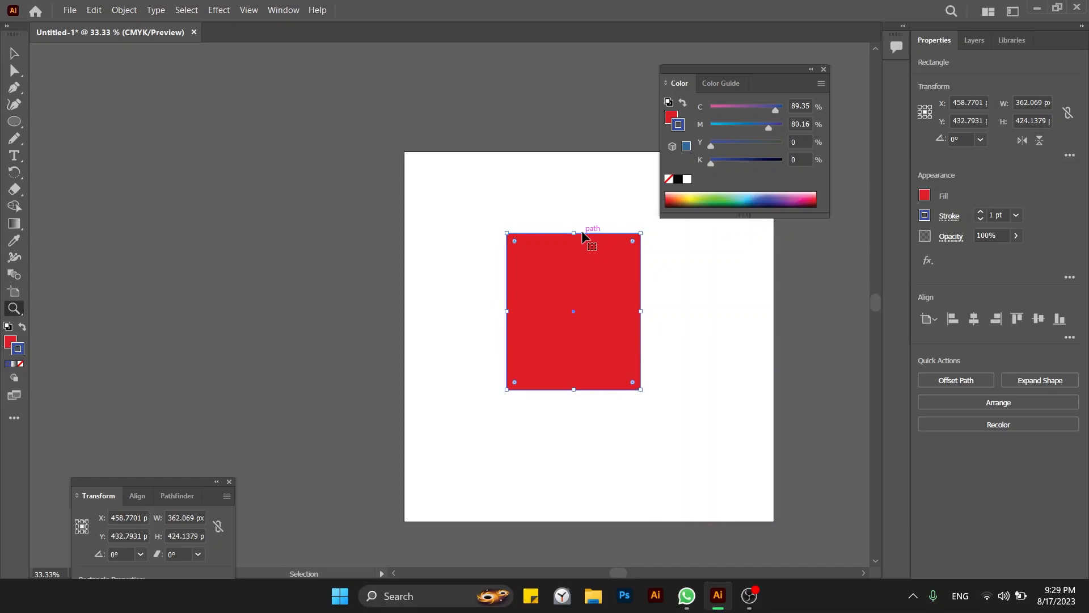
key(ctrl+z)
key(ctrl+z)
key(ctrl+z)
key(ctrl+z)
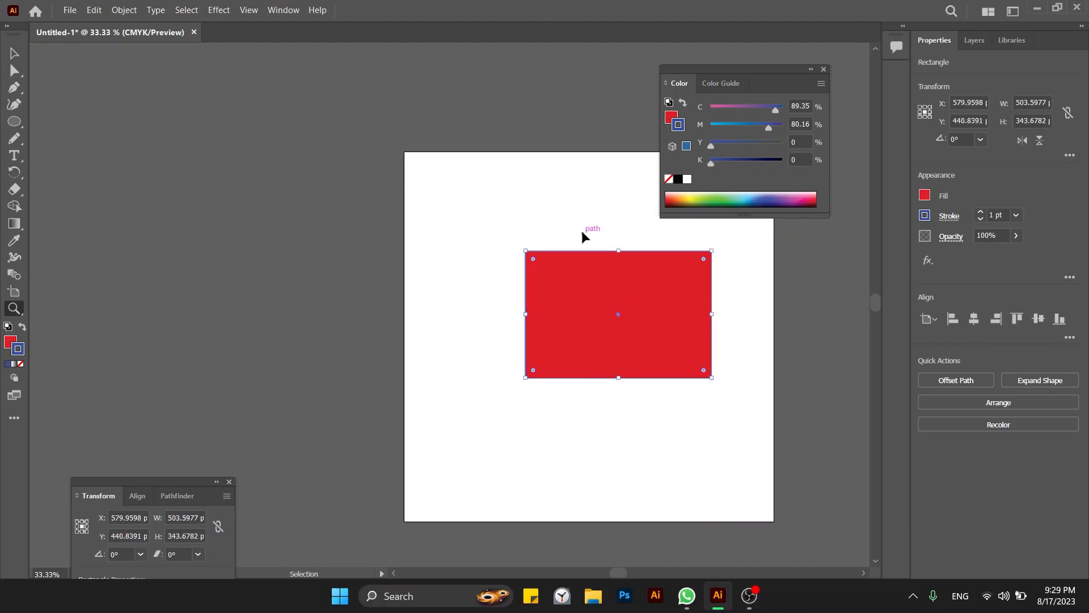
key(ctrl+z)
key(ctrl+z)
key(ctrl+z)
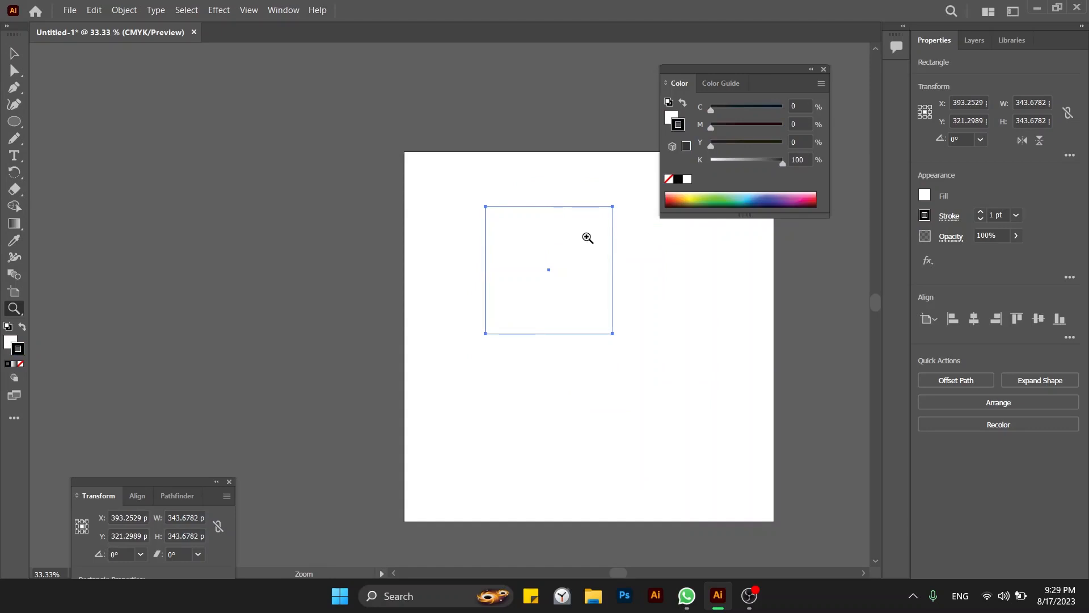
Step: Set the square's fill color to pinkish red #F71455
key(v)
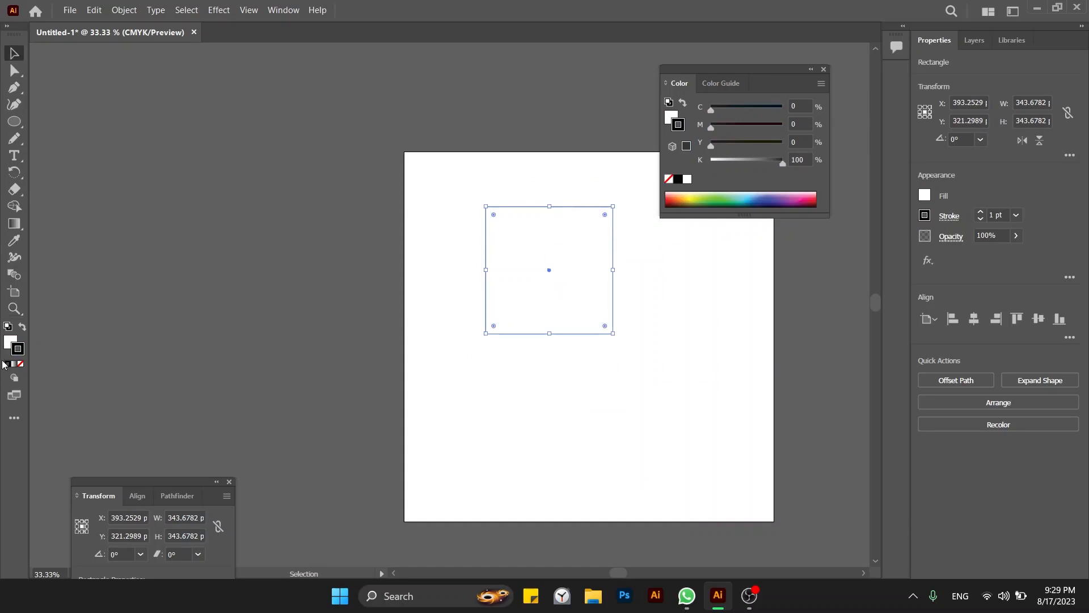
double_click(9, 342)
click(525, 205)
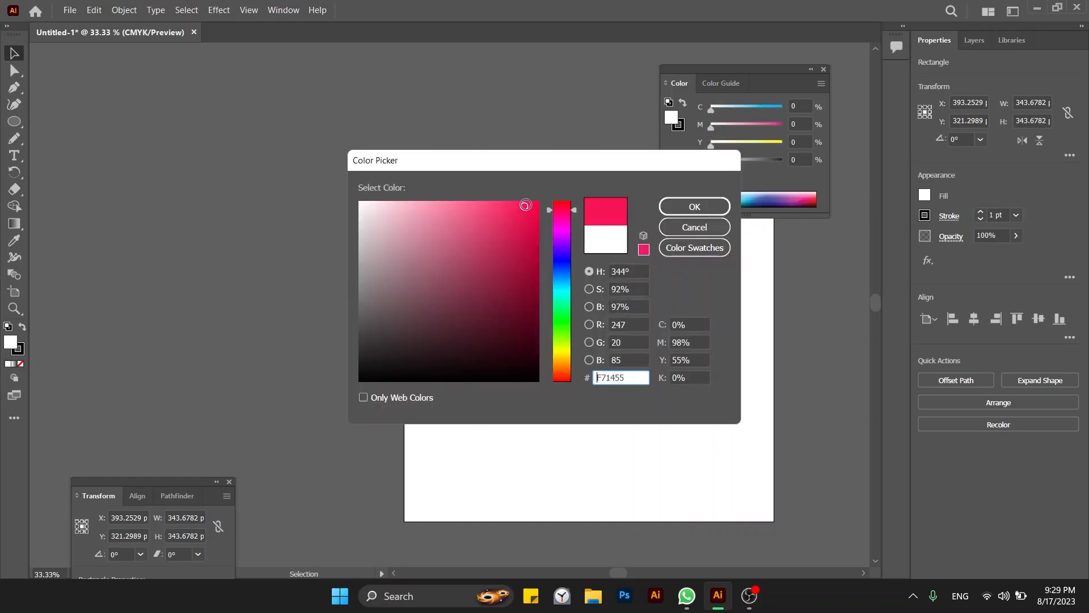
click(676, 209)
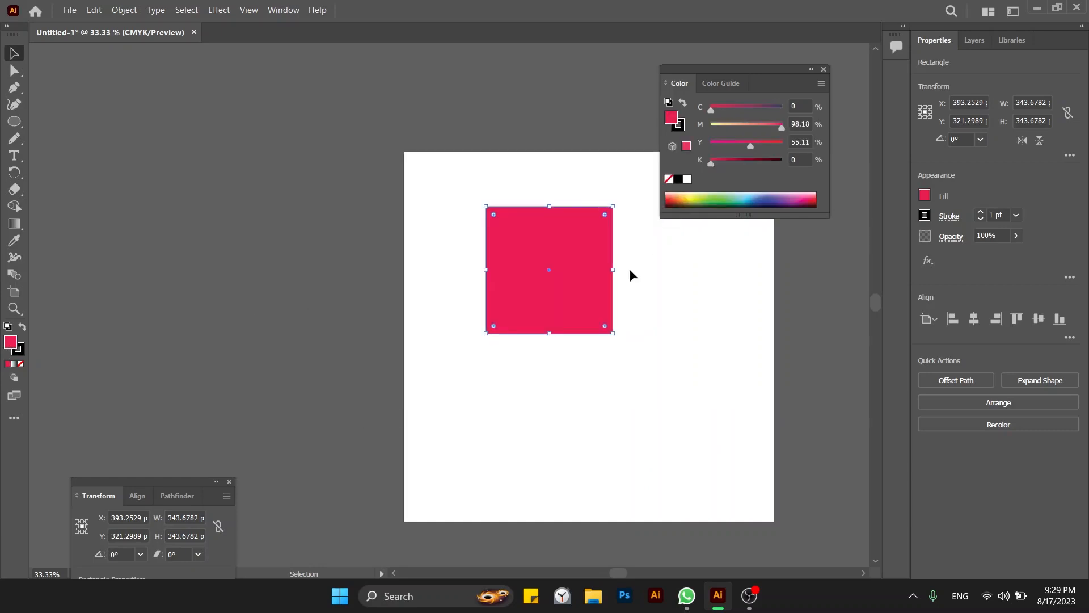
Step: Pick a different hue and a bright, saturated shade for the square's stroke color
click(639, 296)
click(575, 296)
double_click(15, 353)
click(563, 274)
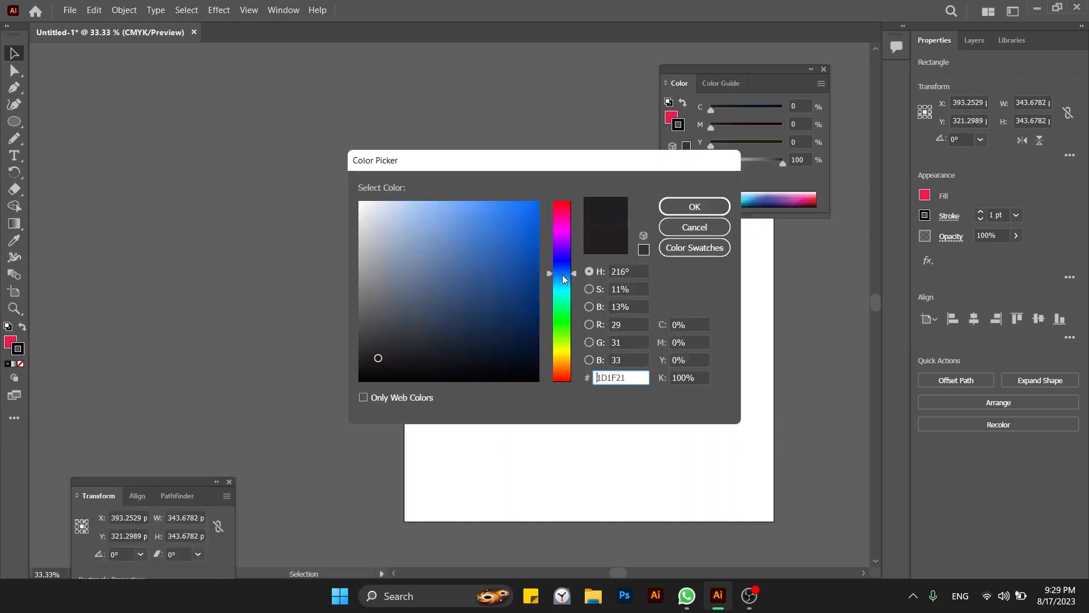
drag(562, 275, 563, 307)
click(526, 228)
click(670, 201)
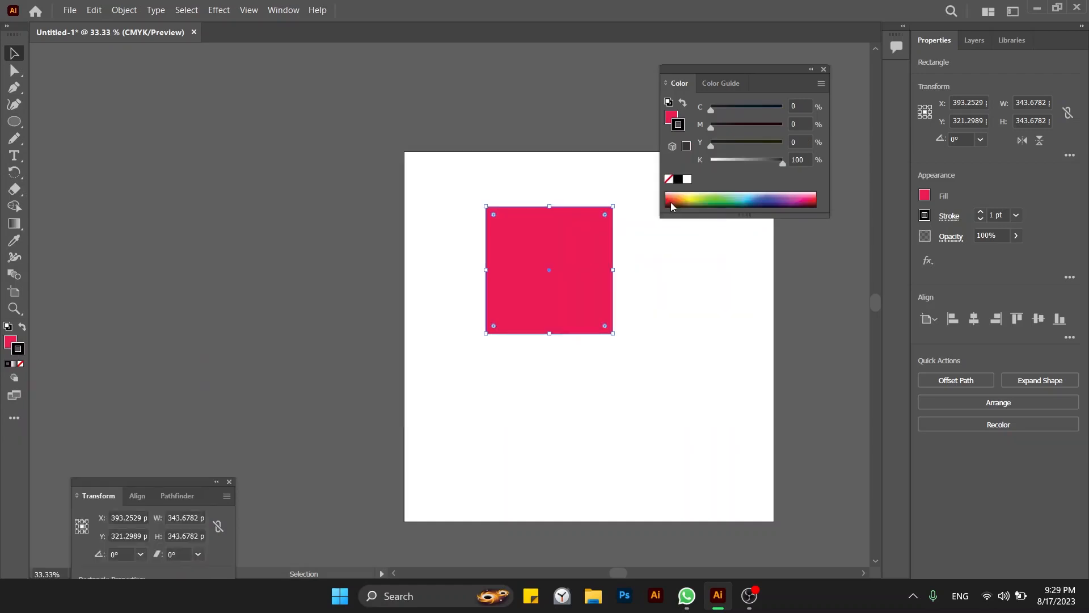
Step: Apply the chosen green stroke color and shift the square slightly left, to about X 384 px
click(679, 290)
drag(572, 284, 569, 285)
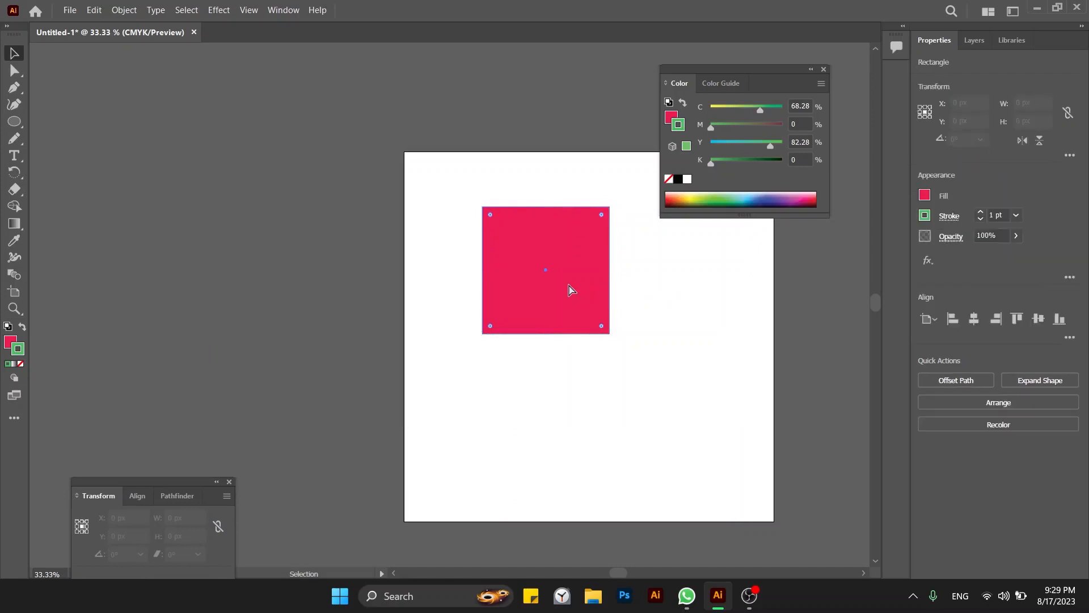
Step: Examine the green stroke along the square's right edge at 150% zoom, and zoom back out to 12.5%
key(ctrl+equal)
key(ctrl+equal)
key(ctrl+equal)
key(ctrl+equal)
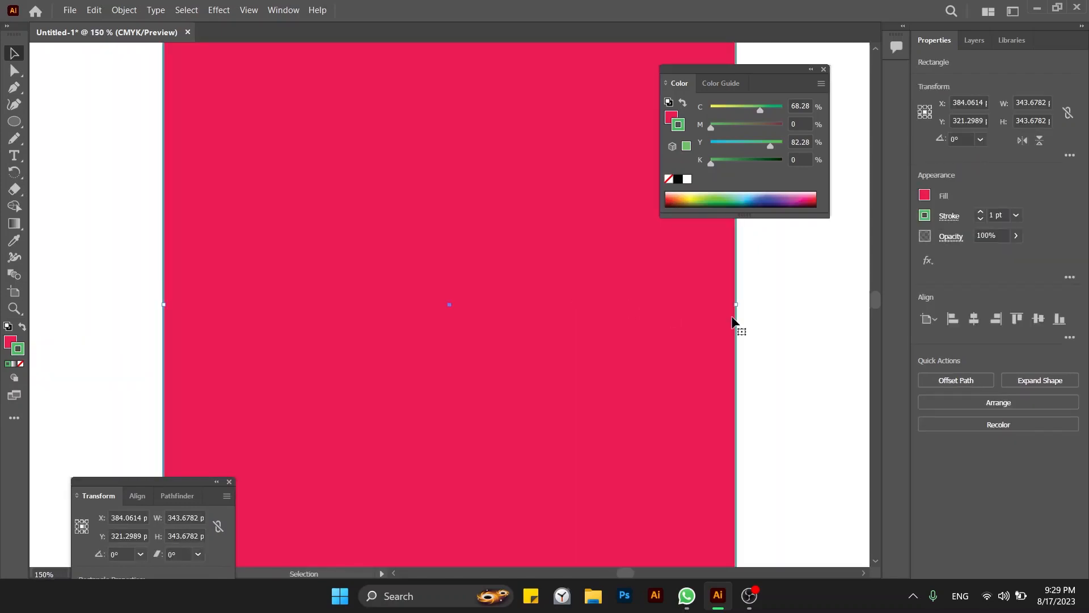
drag(737, 340, 554, 368)
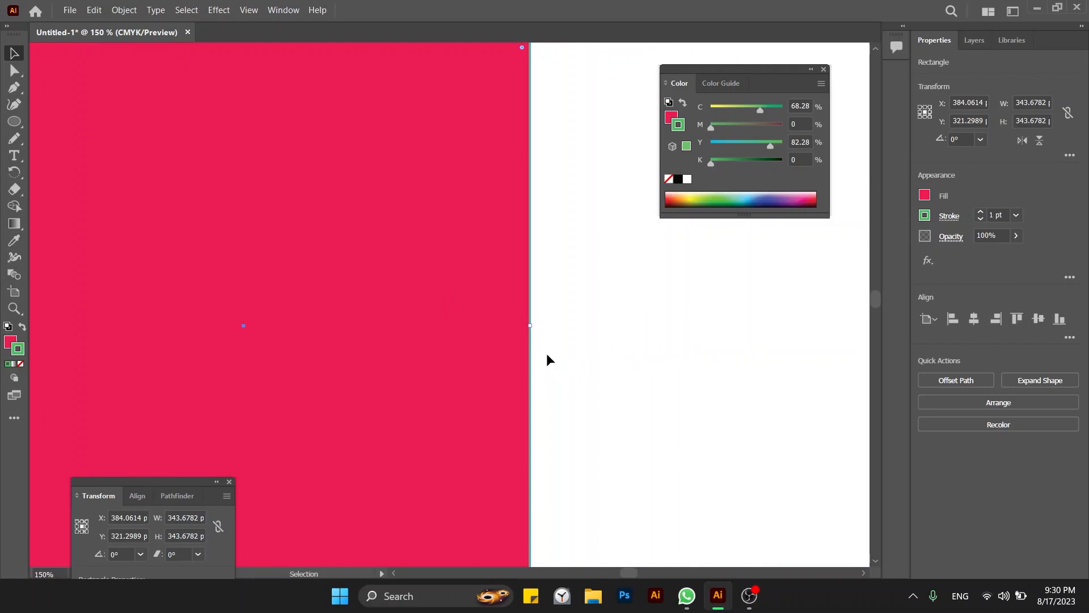
key(ctrl+minus)
key(ctrl+minus)
key(ctrl+minus)
key(ctrl+minus)
key(ctrl+minus)
key(ctrl+minus)
key(ctrl+minus)
key(ctrl+minus)
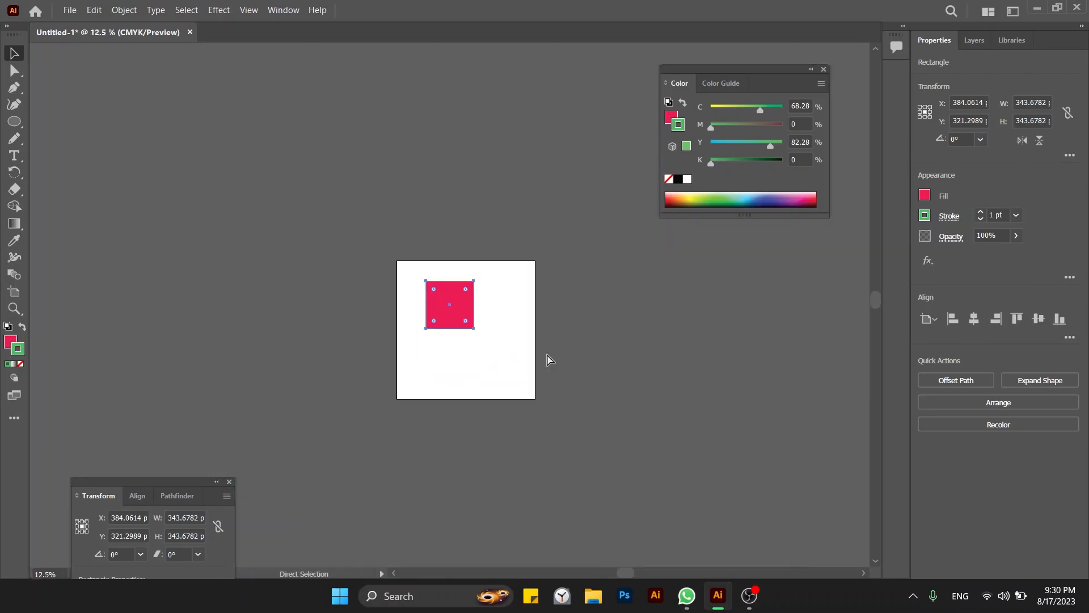
Step: Enlarge the view around the square to 33.33% with the Zoom tool
key(ctrl+plus)
click(10, 311)
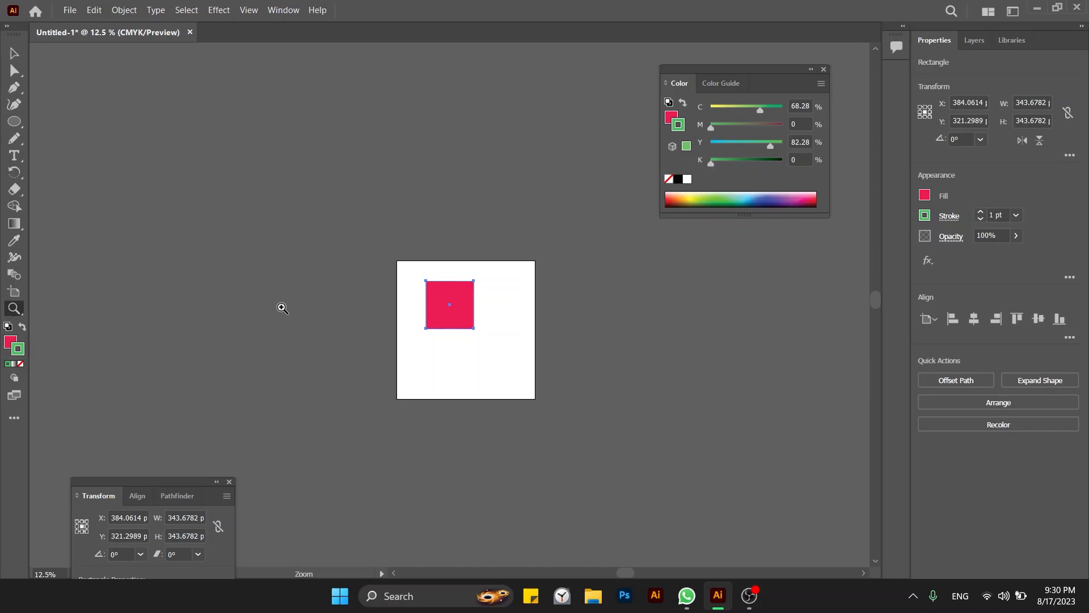
click(480, 301)
click(480, 300)
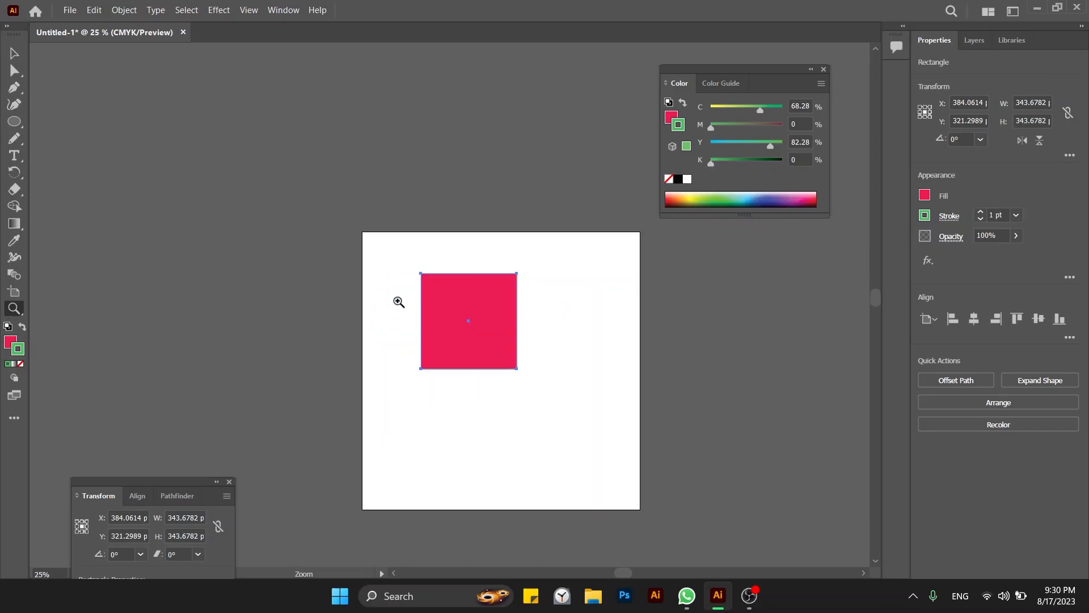
click(501, 294)
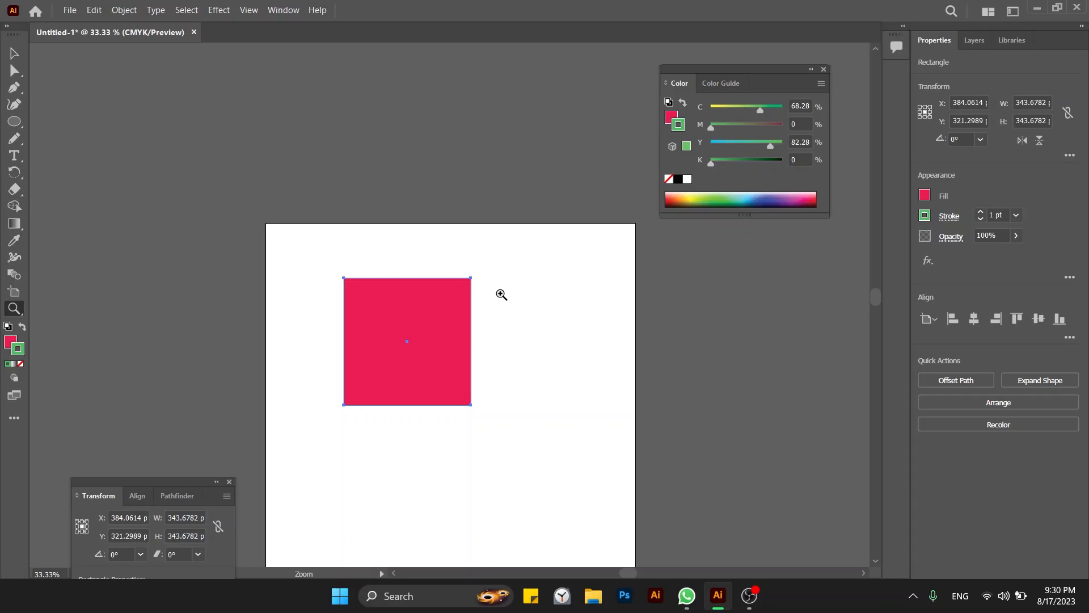
Step: Practise zooming in and out repeatedly around the selected square, finishing at 66.67% zoom
key(ctrl+equal)
key(ctrl+equal)
key(ctrl+equal)
key(ctrl+minus)
key(ctrl+minus)
key(ctrl+minus)
key(ctrl+minus)
key(ctrl+minus)
key(ctrl+equal)
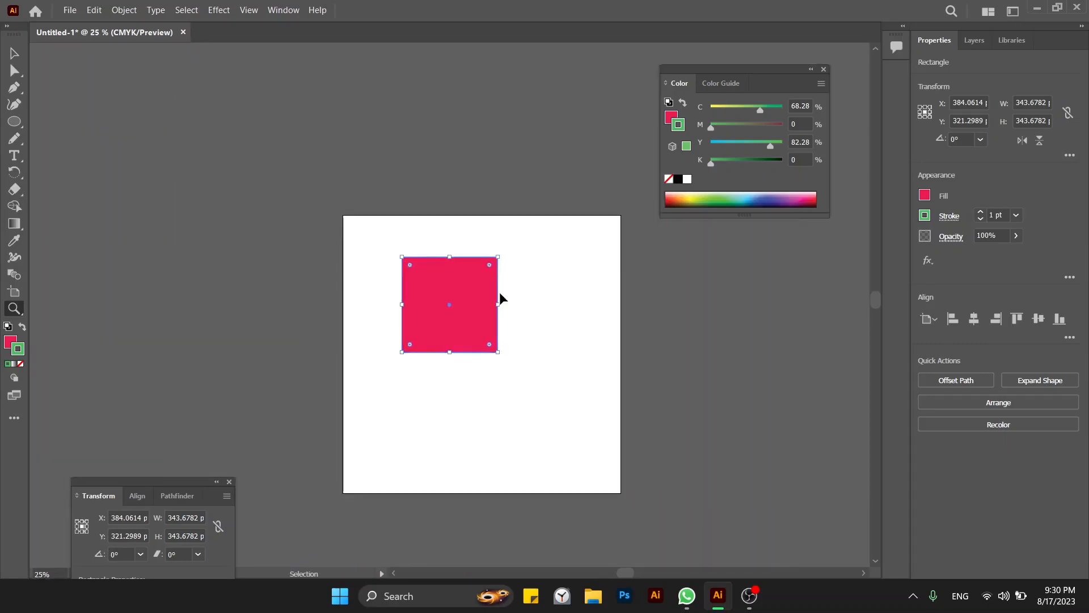
key(ctrl+equal)
key(ctrl+equal)
key(ctrl+equal)
key(ctrl+equal)
key(ctrl+minus)
key(ctrl+minus)
key(ctrl+minus)
key(ctrl+minus)
key(ctrl+minus)
key(ctrl+equal)
key(ctrl+equal)
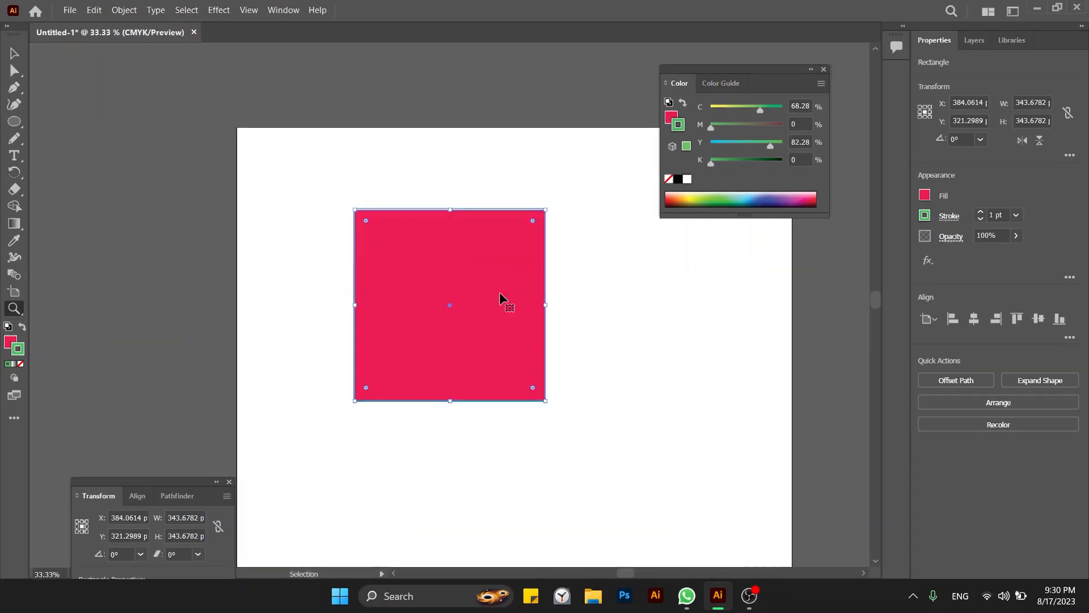
key(ctrl+equal)
key(ctrl+equal)
key(ctrl+minus)
key(ctrl+minus)
key(ctrl+minus)
key(ctrl+minus)
key(ctrl+minus)
key(ctrl+equal)
key(ctrl+equal)
key(ctrl+equal)
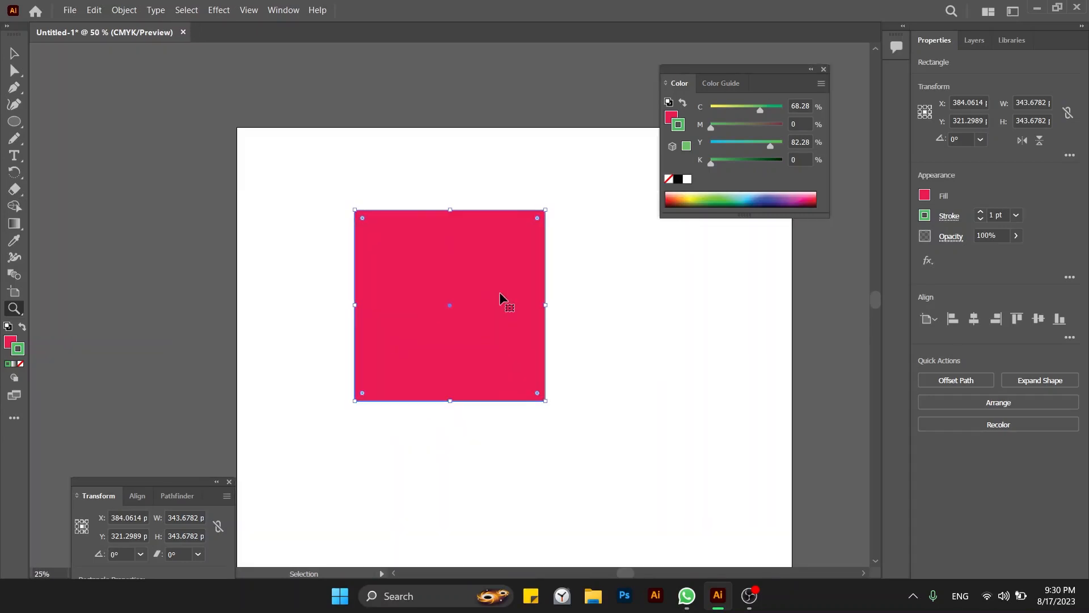
key(ctrl+equal)
key(ctrl+equal)
key(ctrl+equal)
key(ctrl+equal)
key(ctrl+minus)
key(ctrl+minus)
key(ctrl+minus)
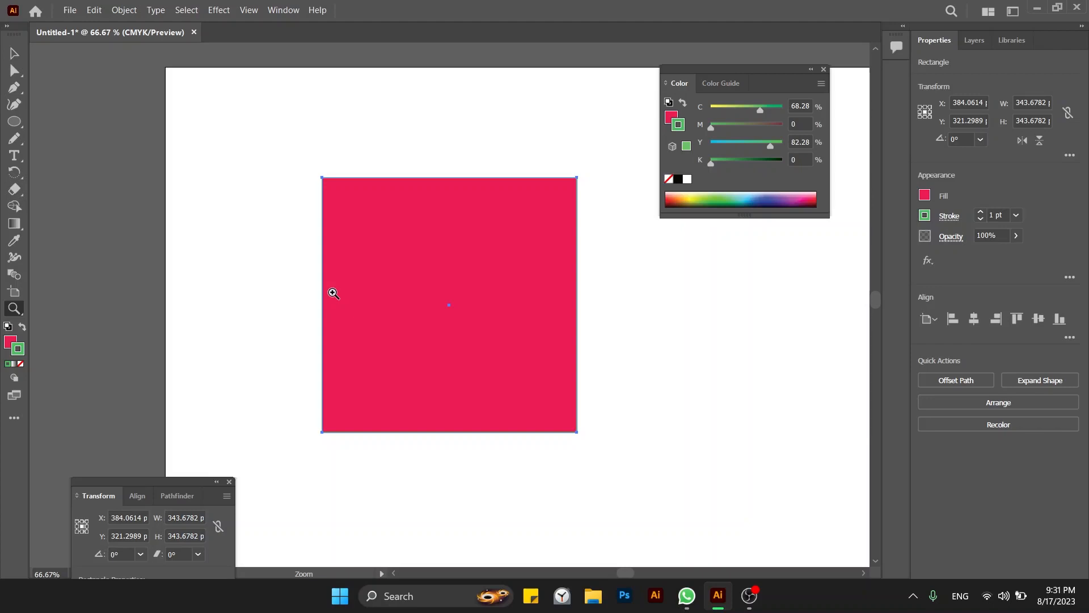
Step: Reselect the square and try removing its green stroke twice, restoring the stroke each time
key(v)
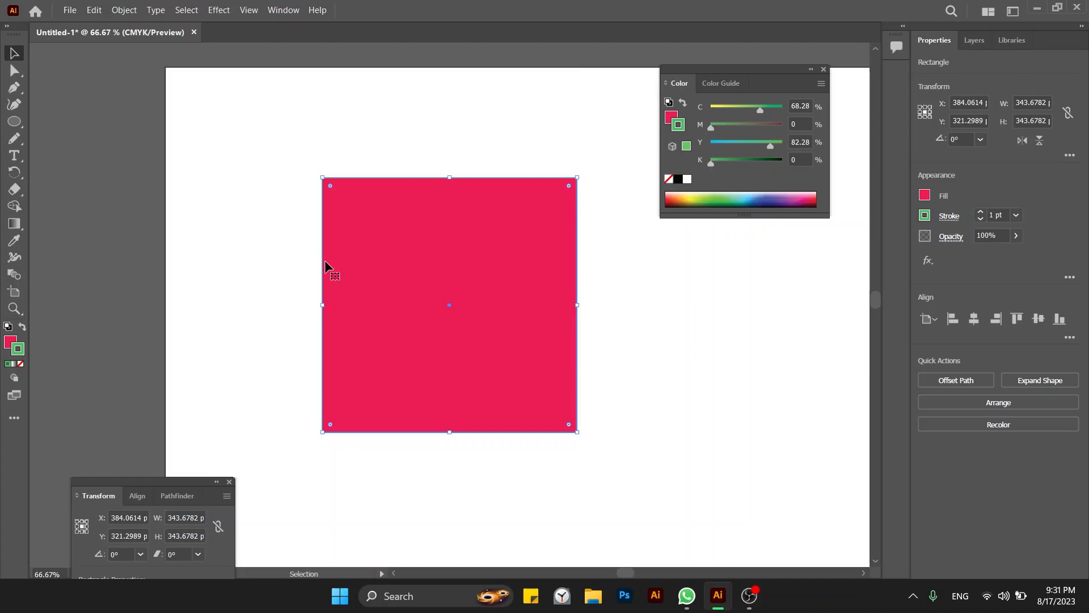
click(337, 165)
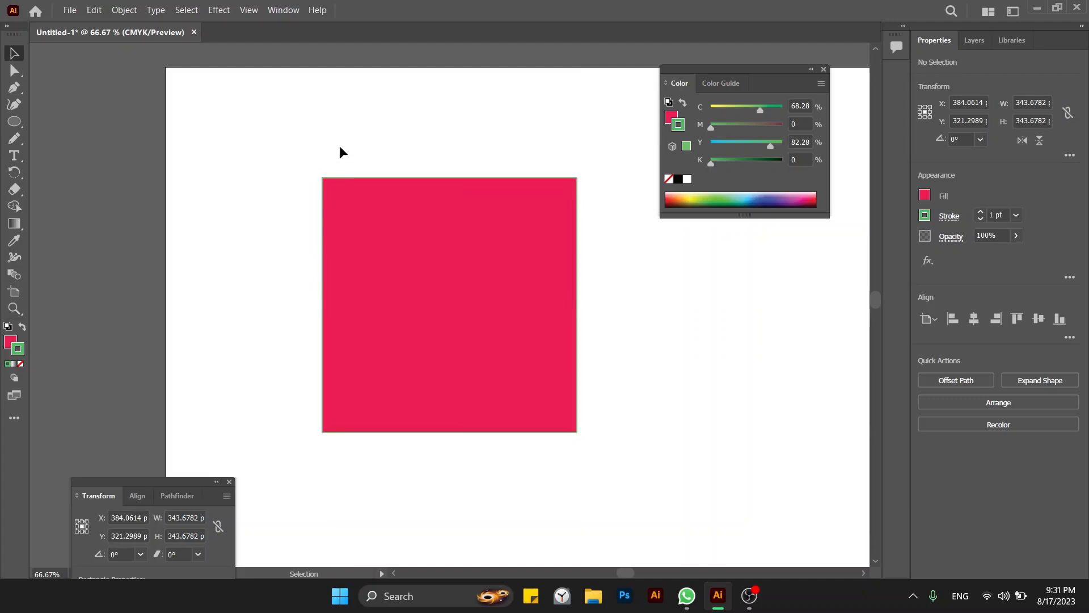
click(353, 208)
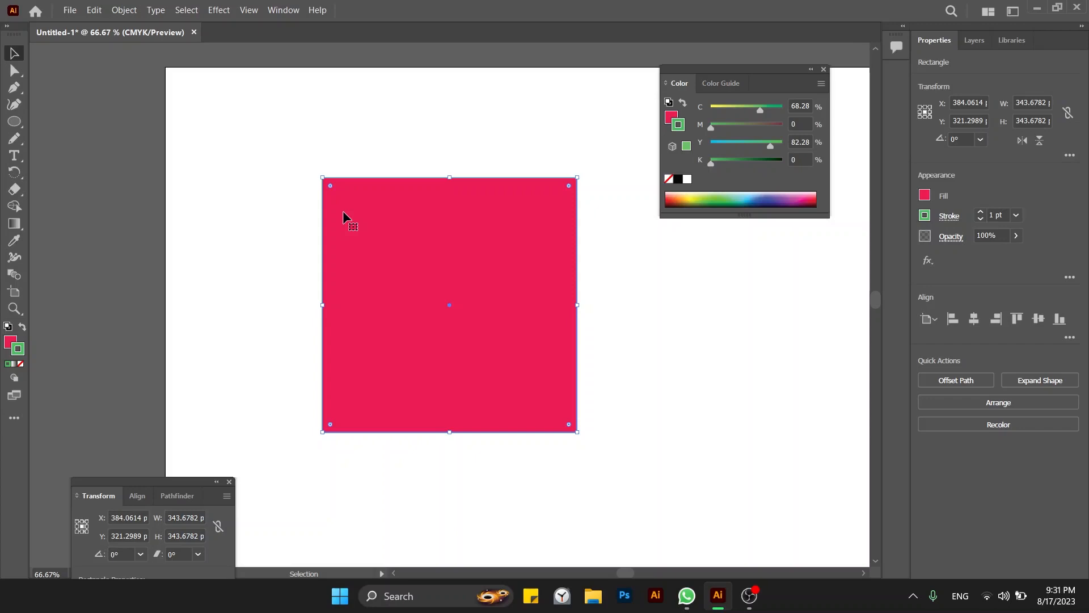
click(21, 363)
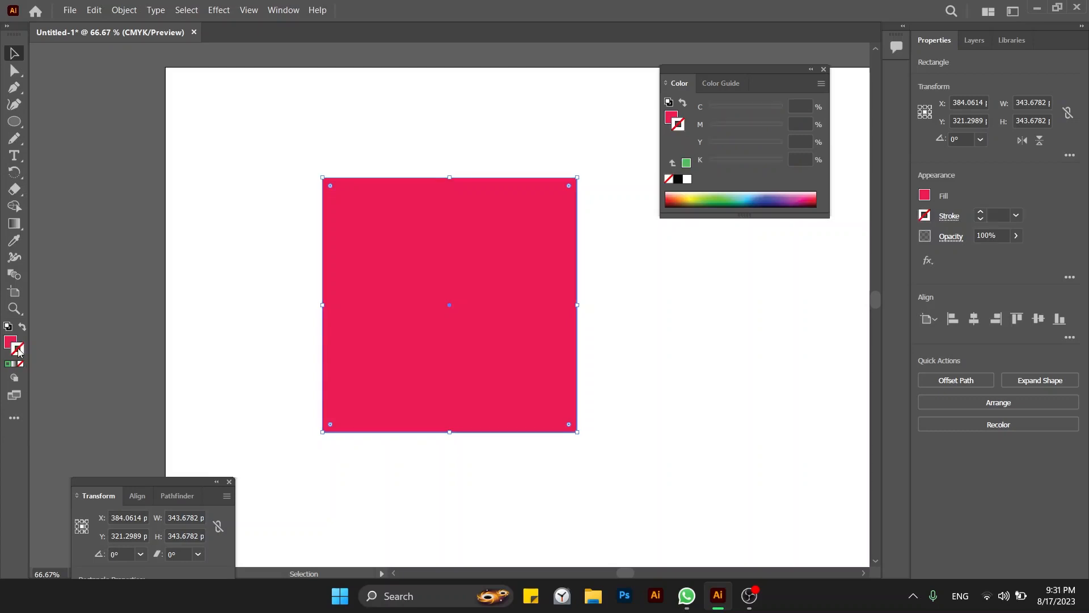
key(ctrl+z)
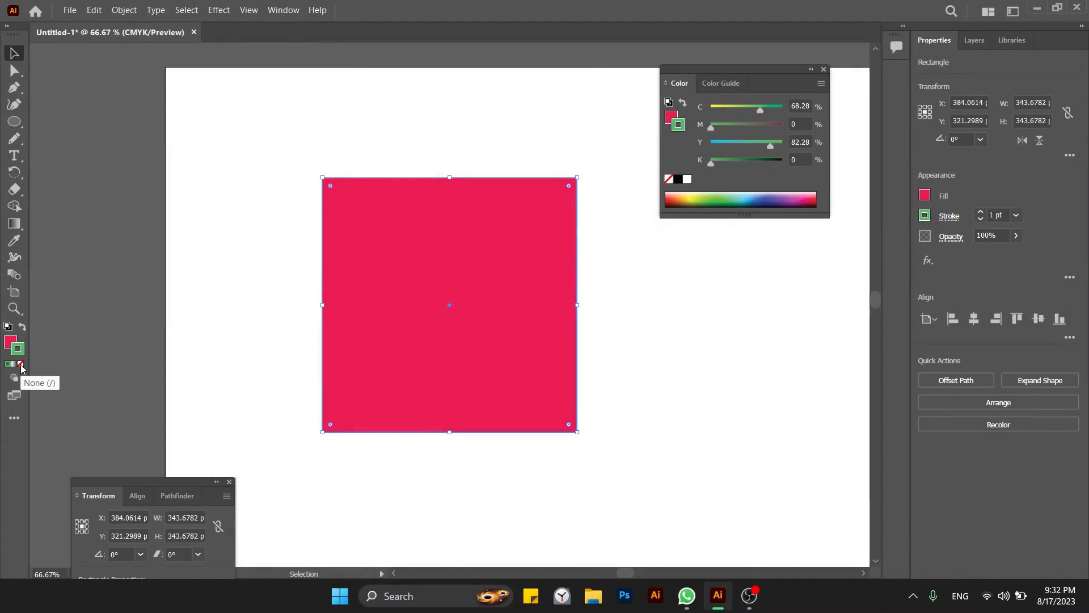
click(21, 366)
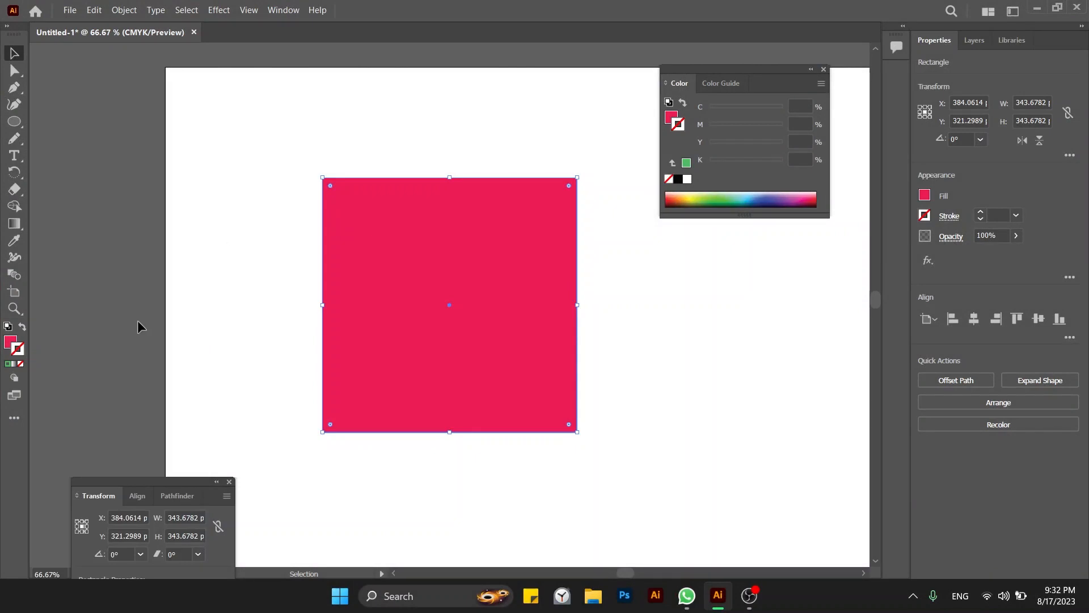
key(comma)
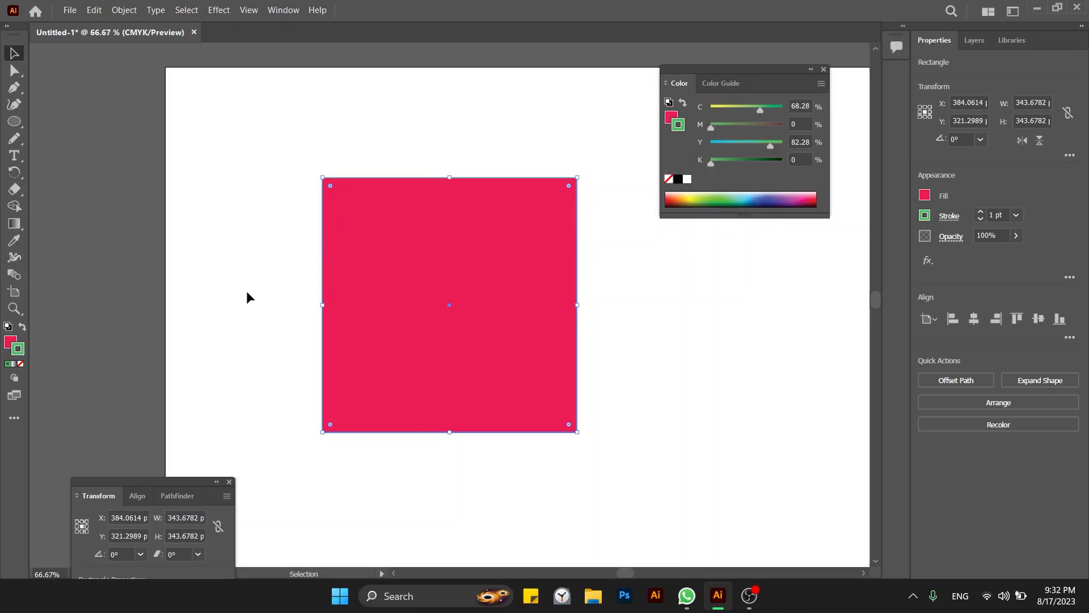
Step: Check the square's fill color values in the color picker, keep the color, and make the stroke active again
click(8, 343)
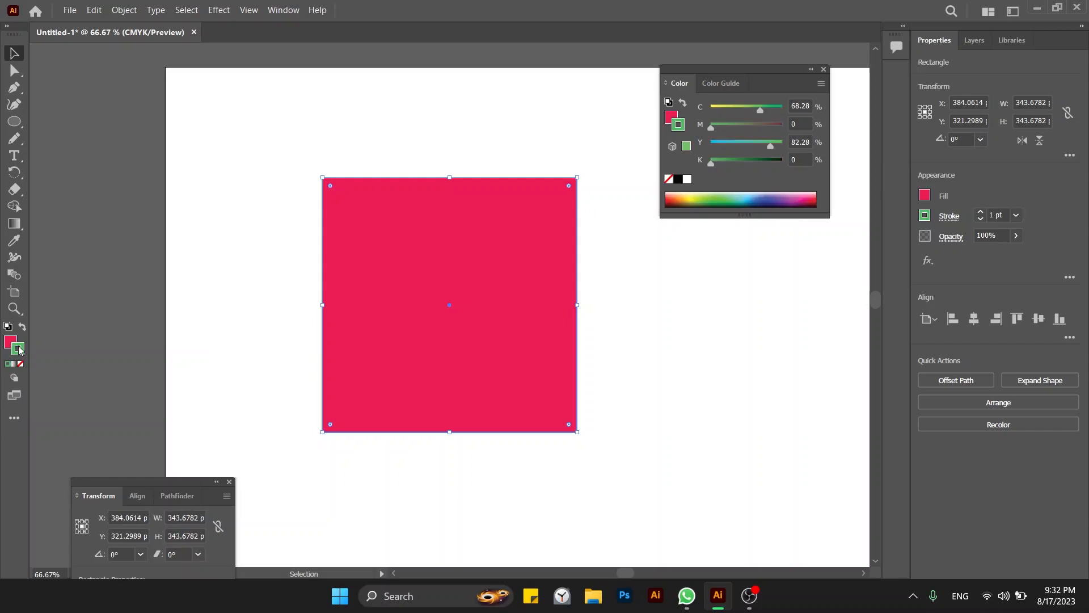
double_click(10, 342)
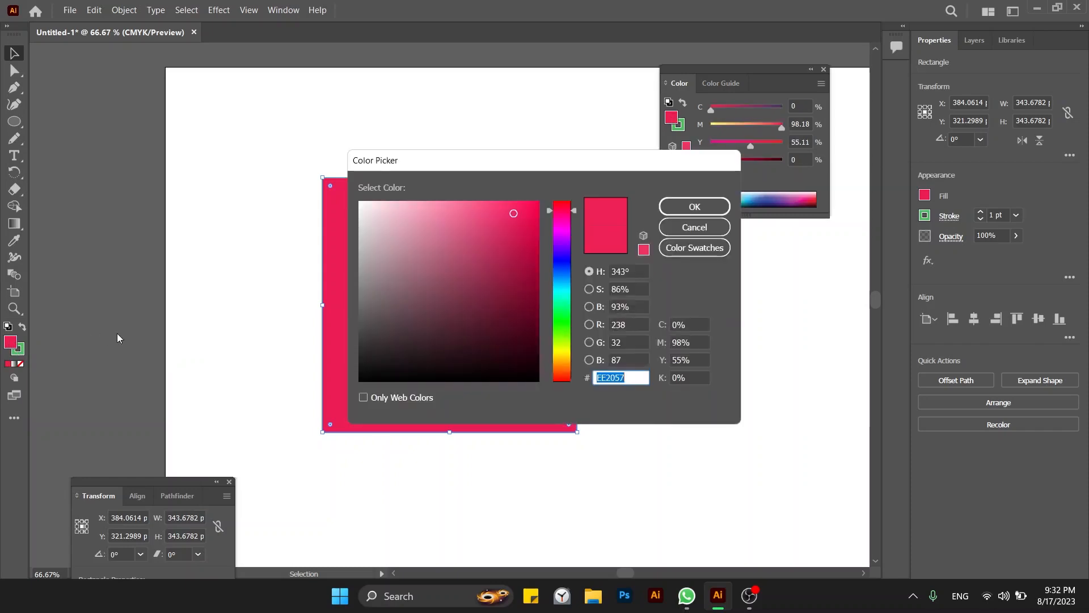
key(Return)
click(24, 348)
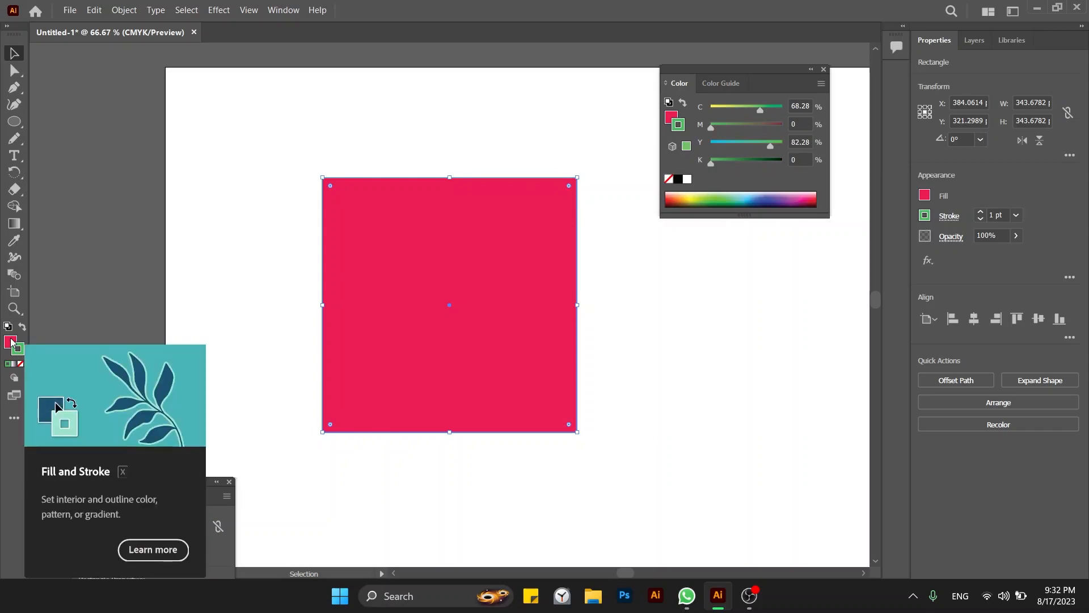
Step: Set the square's fill to None, deselect it and inspect the remaining green outline
click(12, 342)
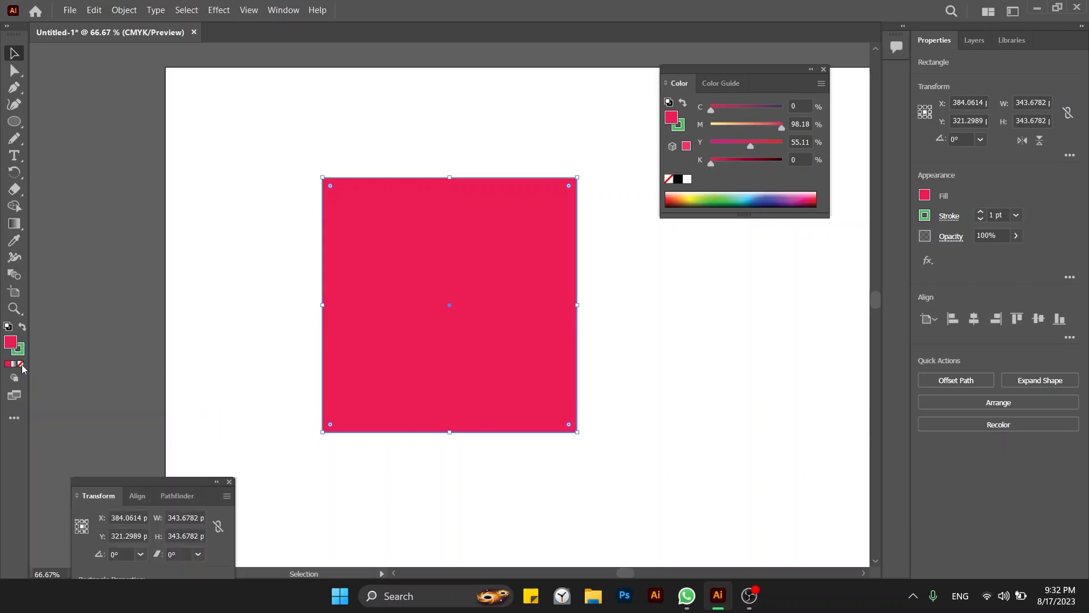
click(21, 364)
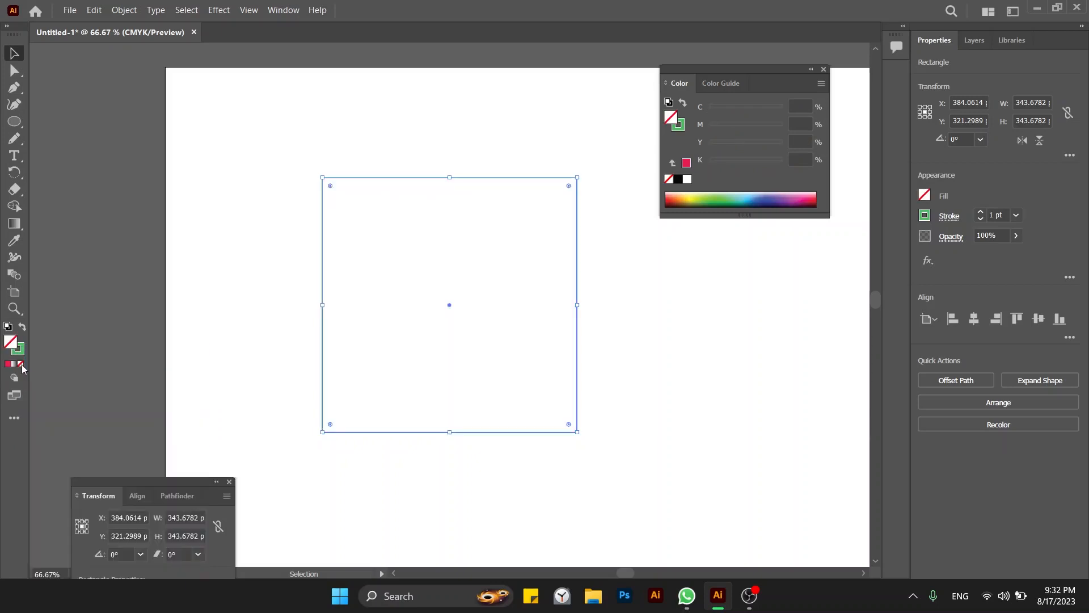
click(205, 326)
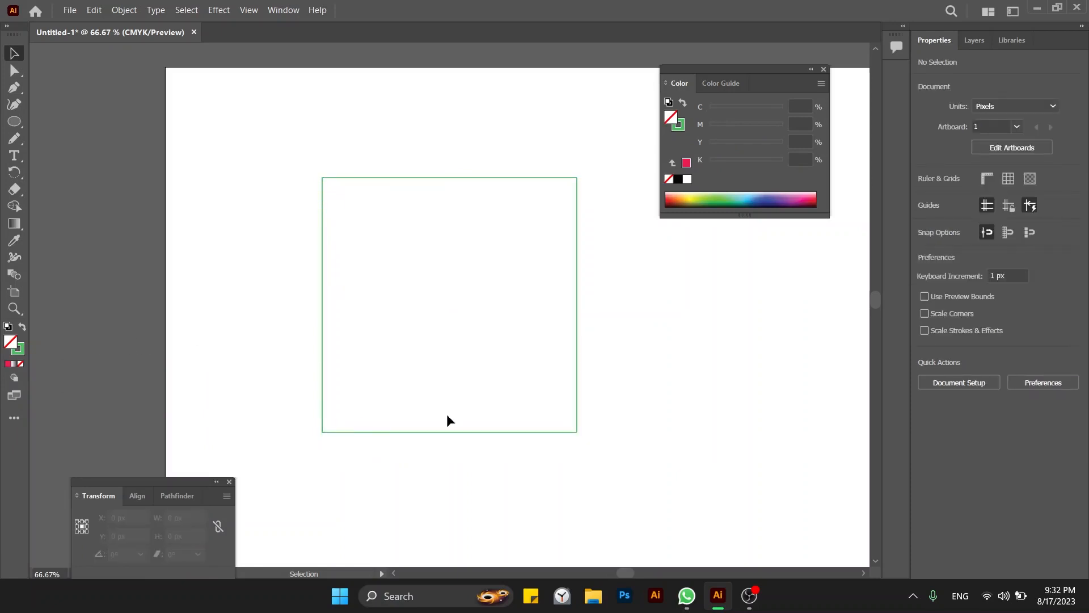
key(ctrl+1)
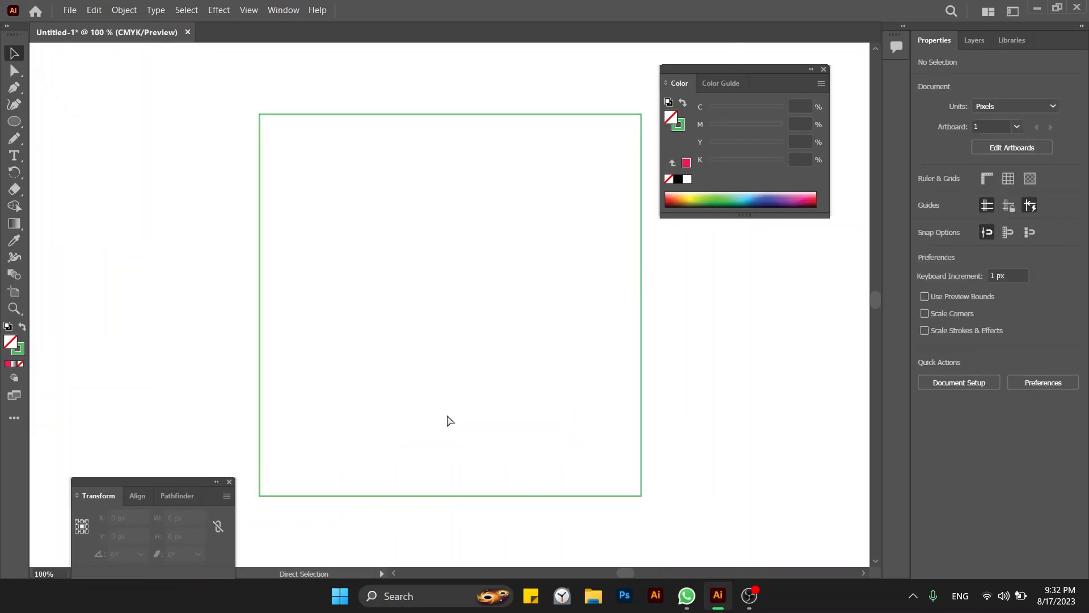
key(ctrl+minus)
Step: Move the unfilled square by its outline partly off the artboard's left side, to about X 88 px, Y 293 px
click(450, 304)
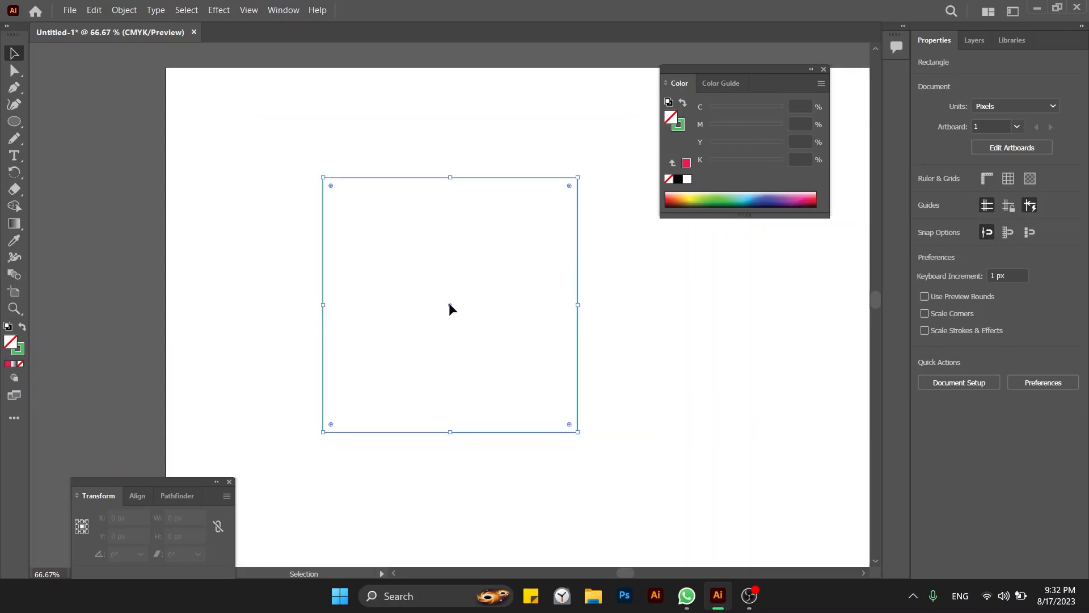
mouse_move(406, 270)
mouse_down()
mouse_move(474, 315)
mouse_move(420, 274)
mouse_up()
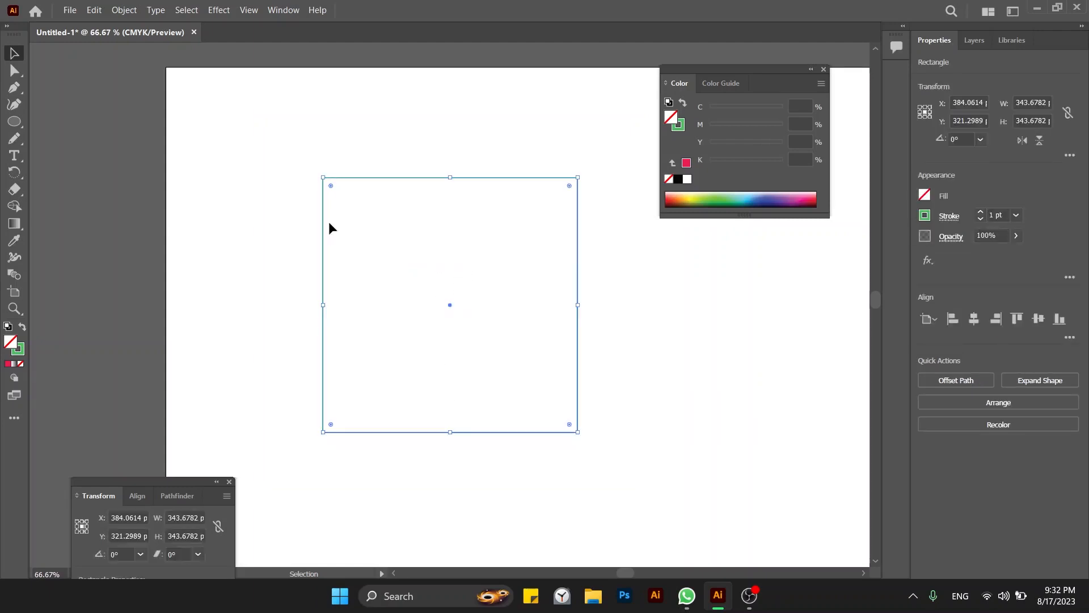
drag(326, 223, 105, 196)
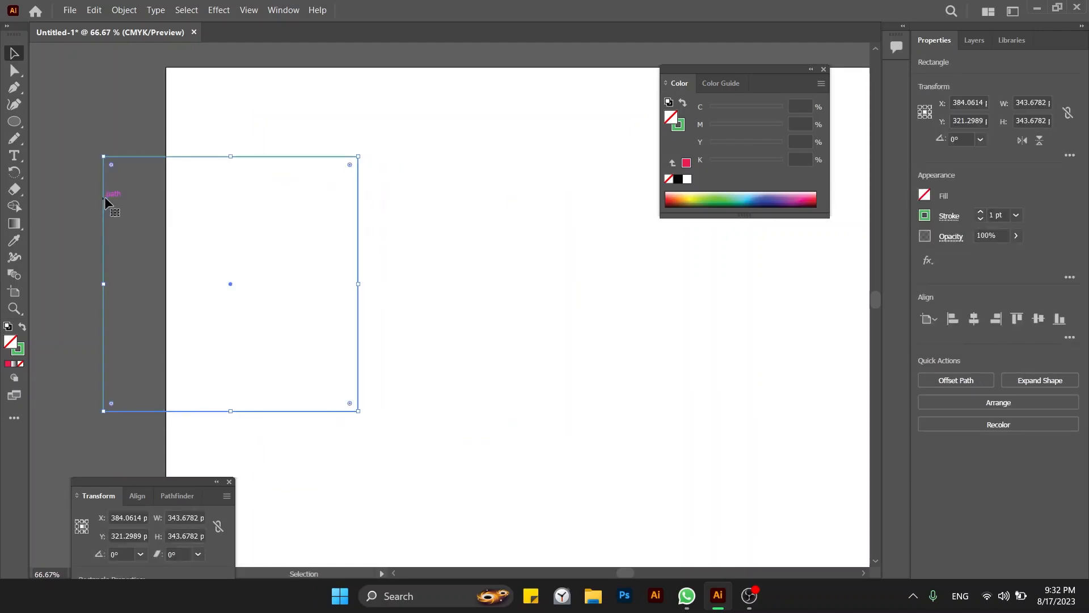
click(215, 202)
click(104, 189)
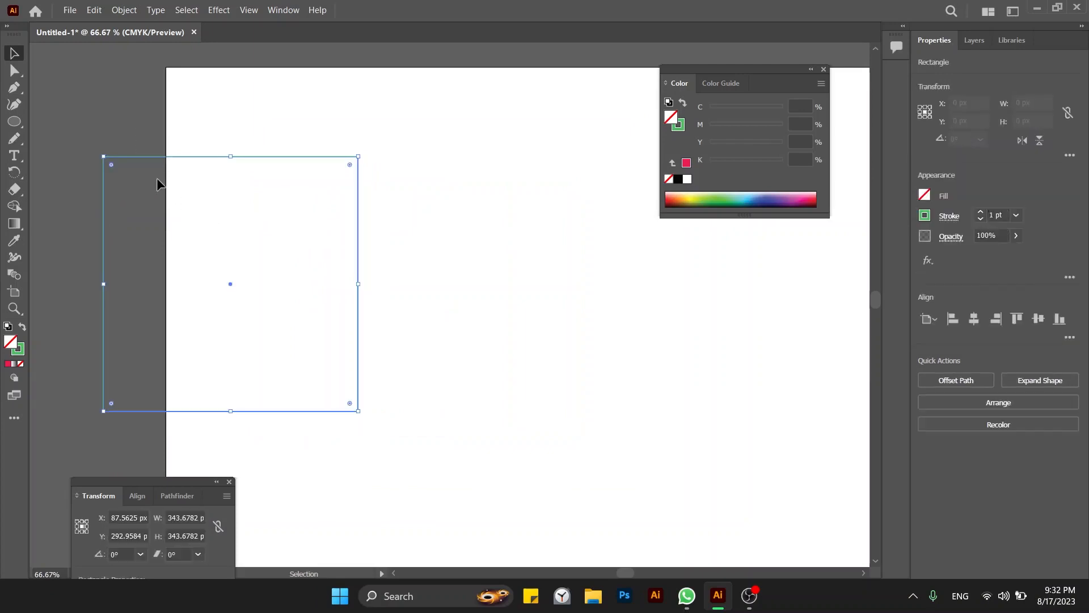
Step: Fill the square with a crimson shade of about C 18%, M 100%, Y 61%, K 5%
double_click(13, 344)
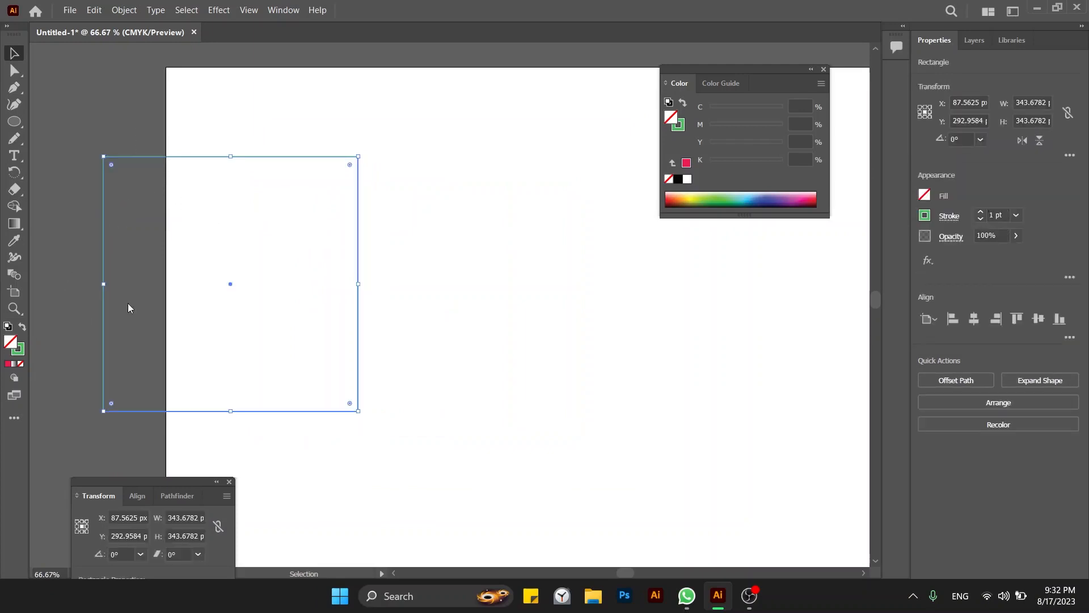
click(515, 244)
click(684, 208)
click(561, 209)
click(133, 259)
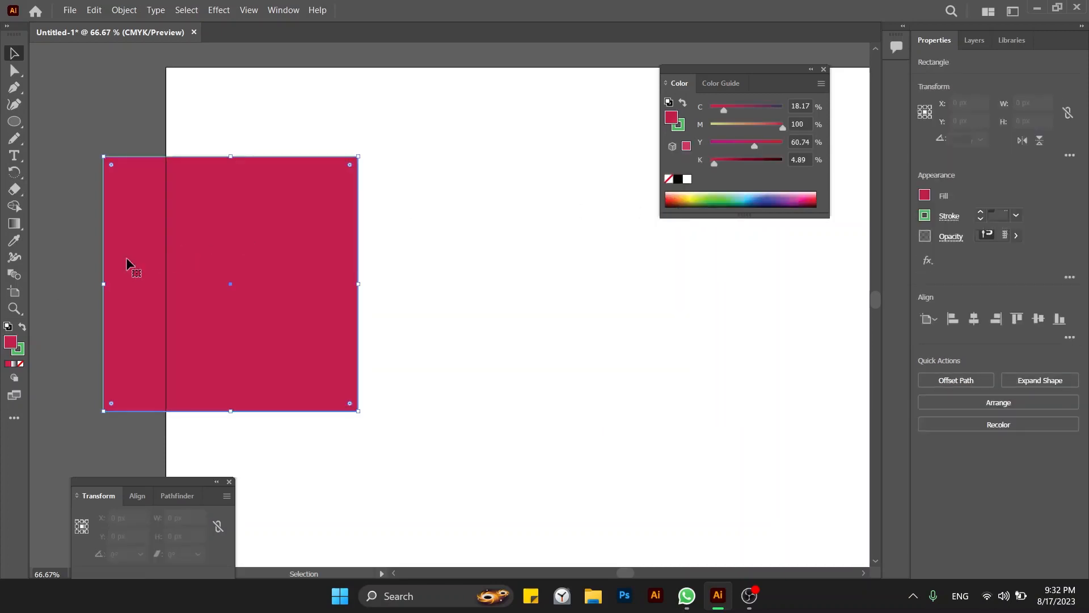
Step: Set the crimson square's stroke to None and reselect the square
click(21, 354)
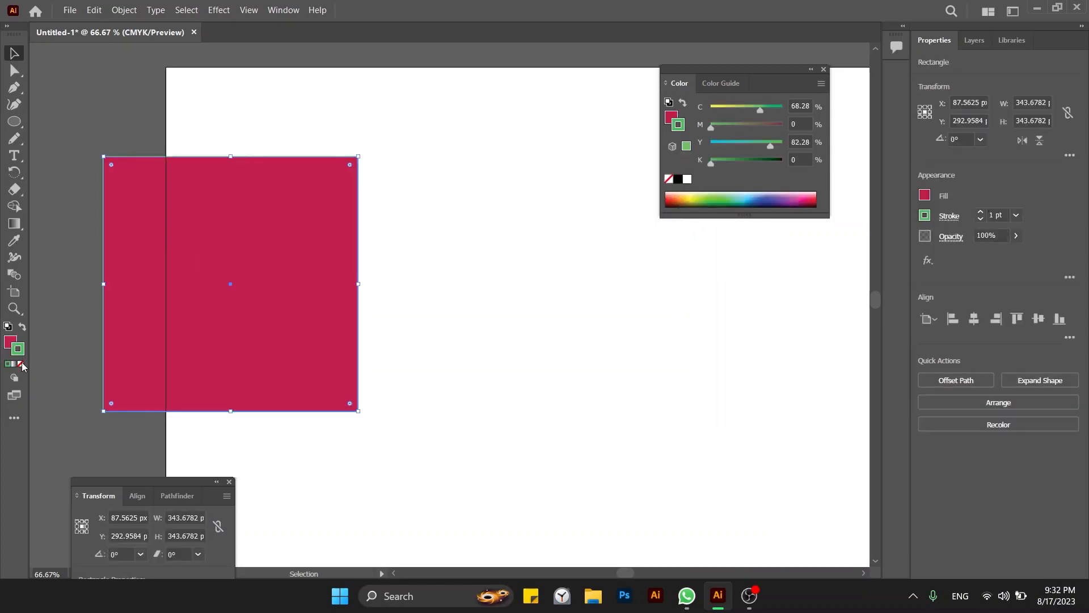
click(21, 363)
click(65, 340)
click(141, 344)
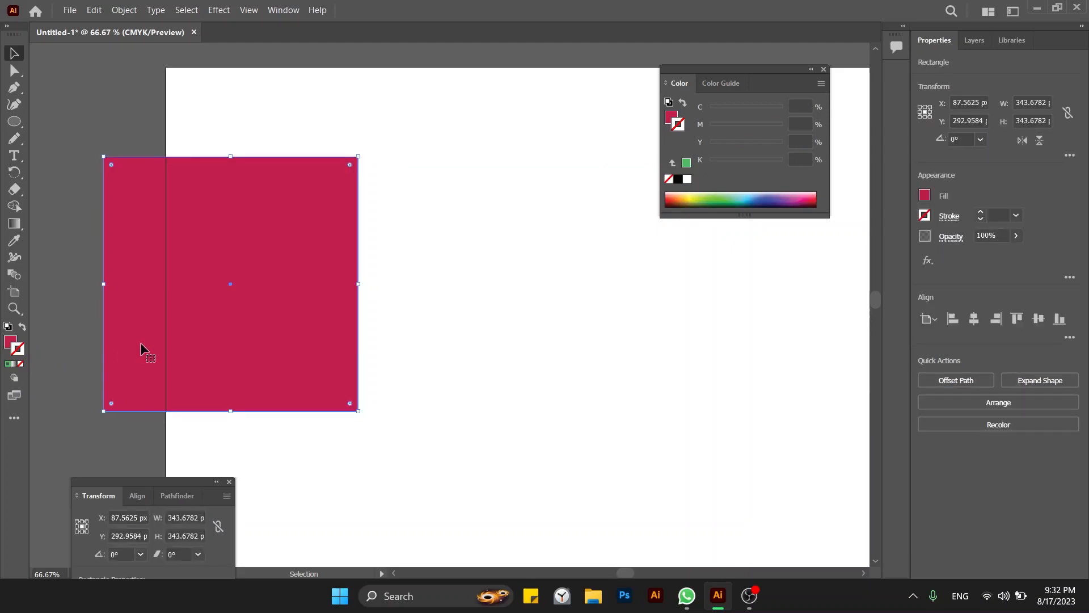
Step: Set the crimson square's stroke to the blue 1168BF and deselect the square
double_click(17, 357)
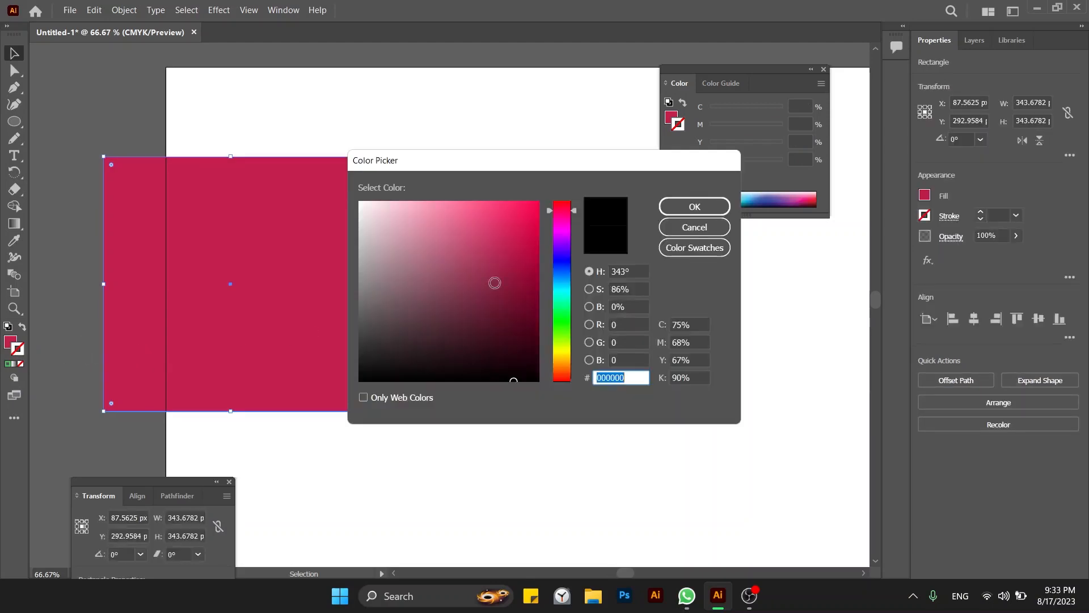
click(560, 276)
click(523, 245)
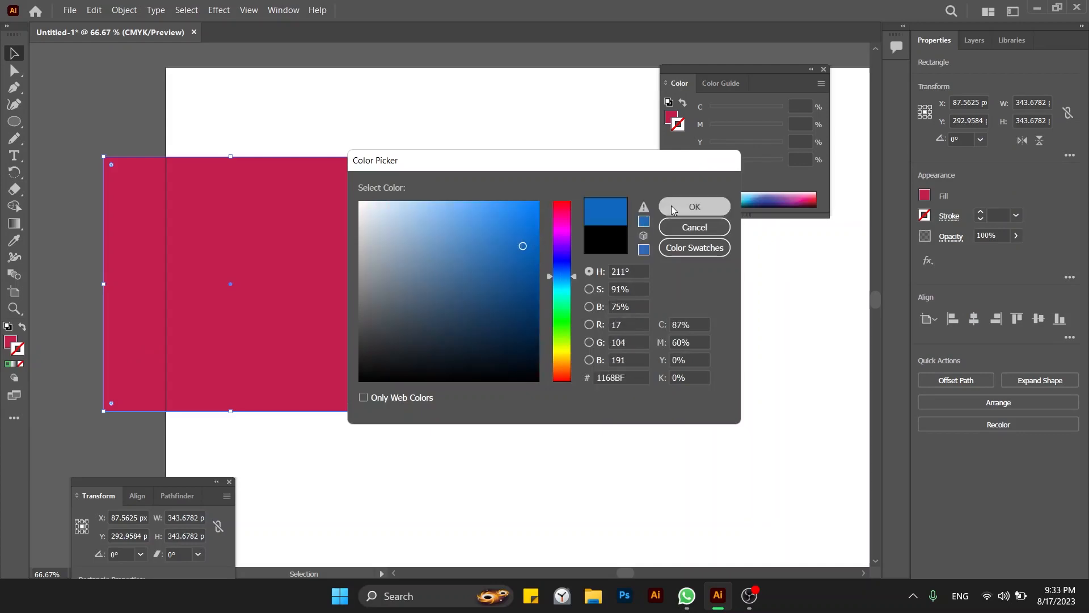
click(694, 206)
click(563, 199)
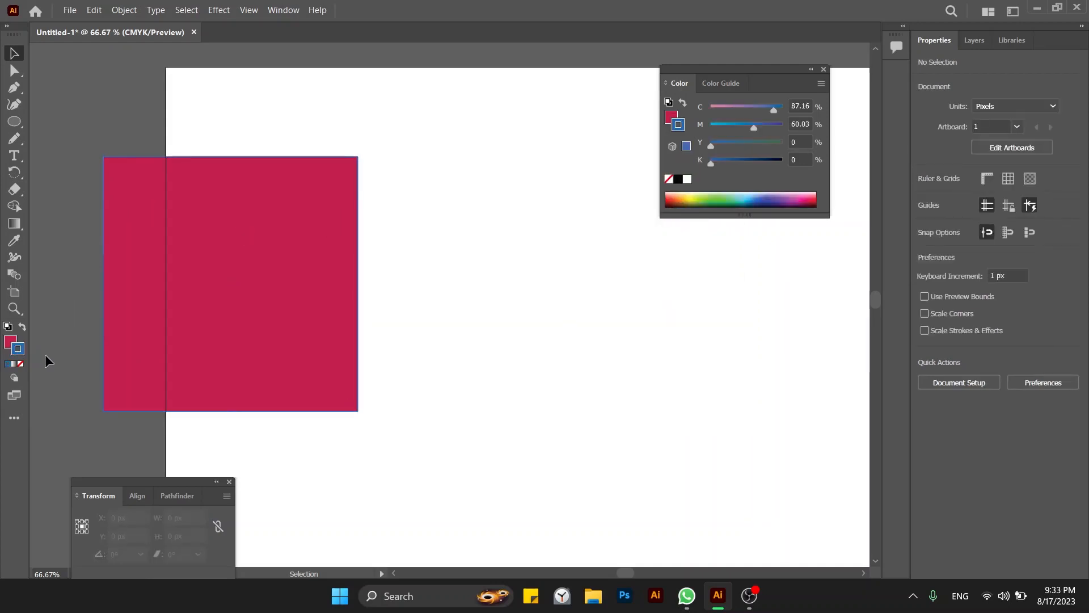
Step: Swap the crimson fill and blue stroke colors back and forth, first with nothing selected and again with the square selected
click(21, 329)
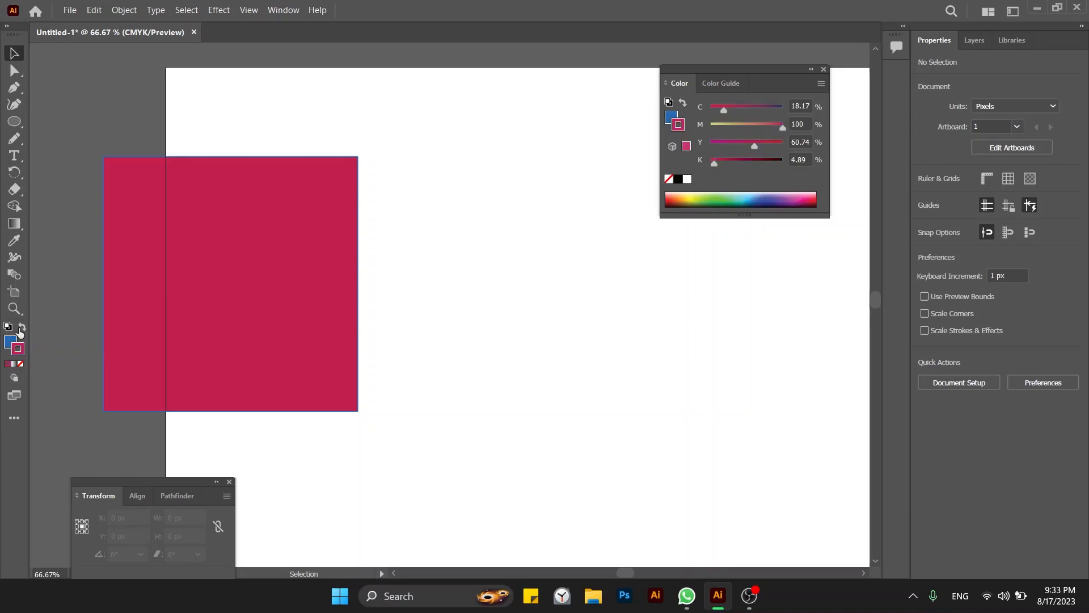
click(21, 329)
click(149, 288)
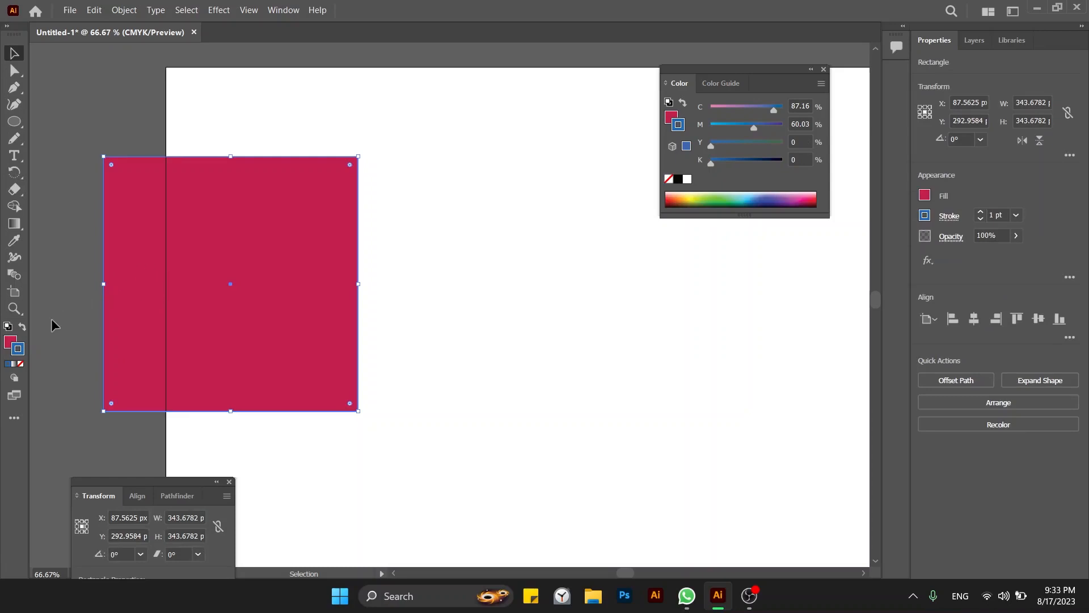
click(21, 327)
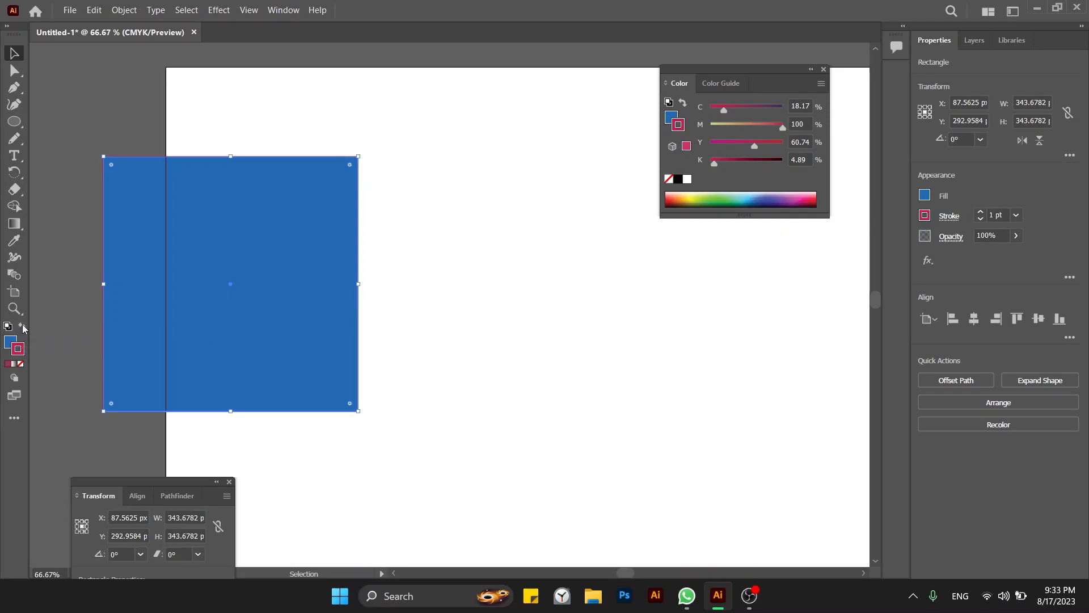
click(22, 327)
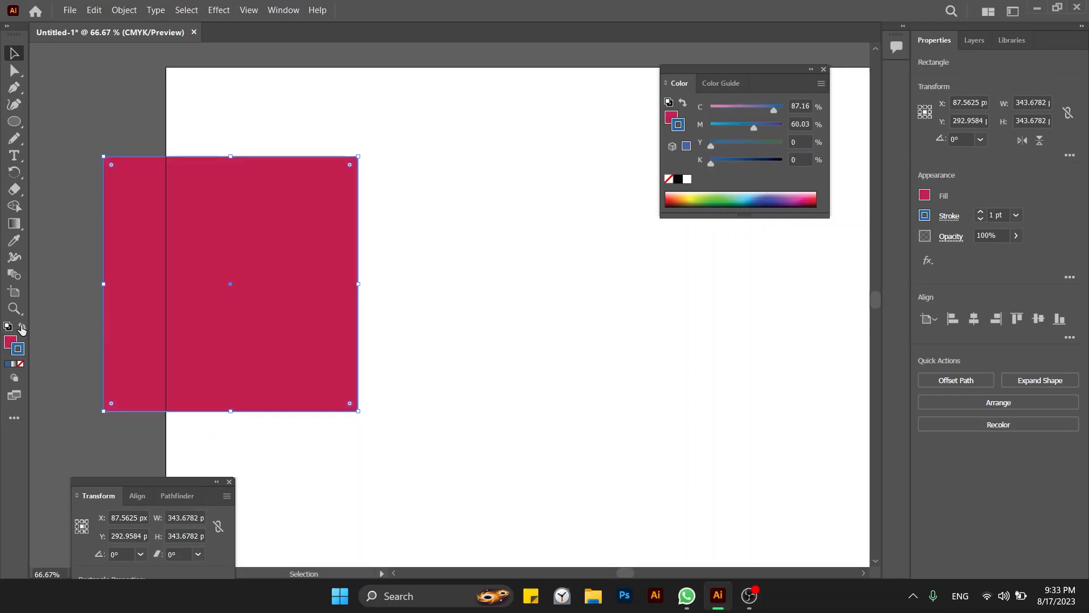
Step: Set the square's stroke to None and try swapping the crimson color from fill to stroke and back
click(21, 364)
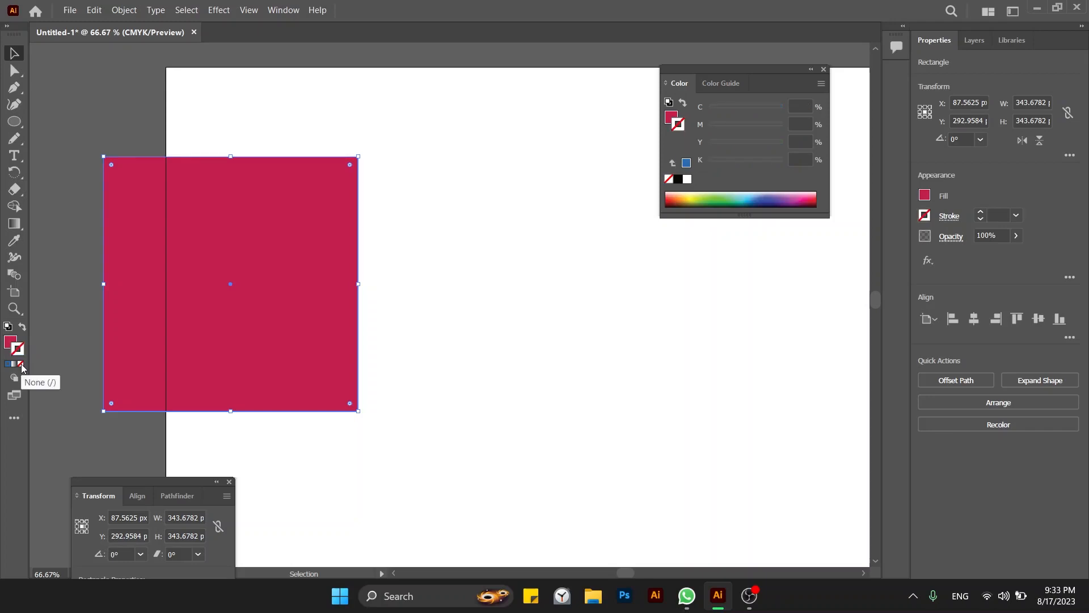
click(8, 347)
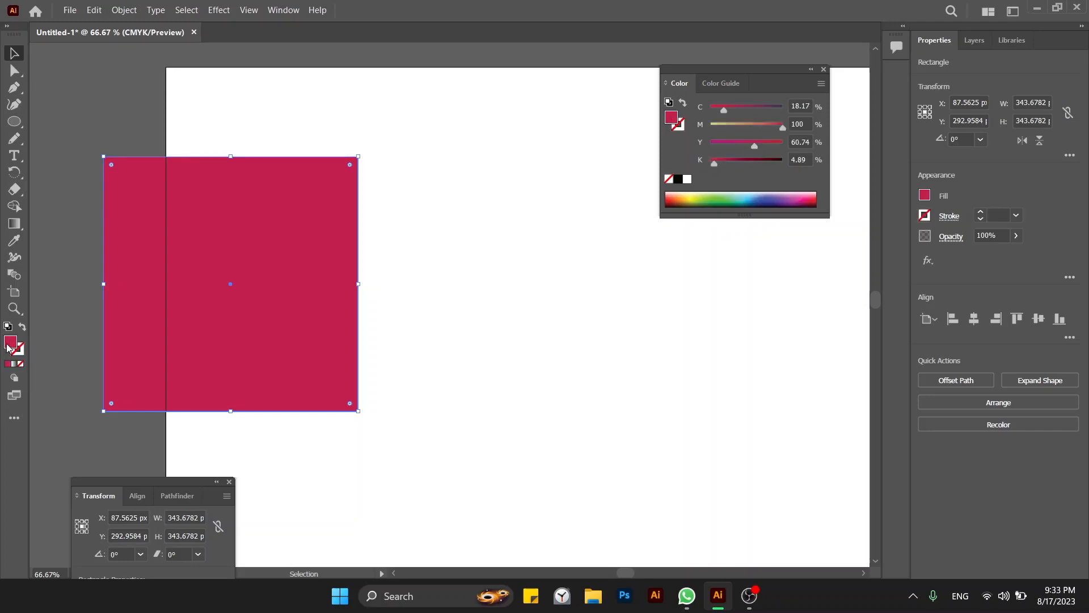
click(22, 327)
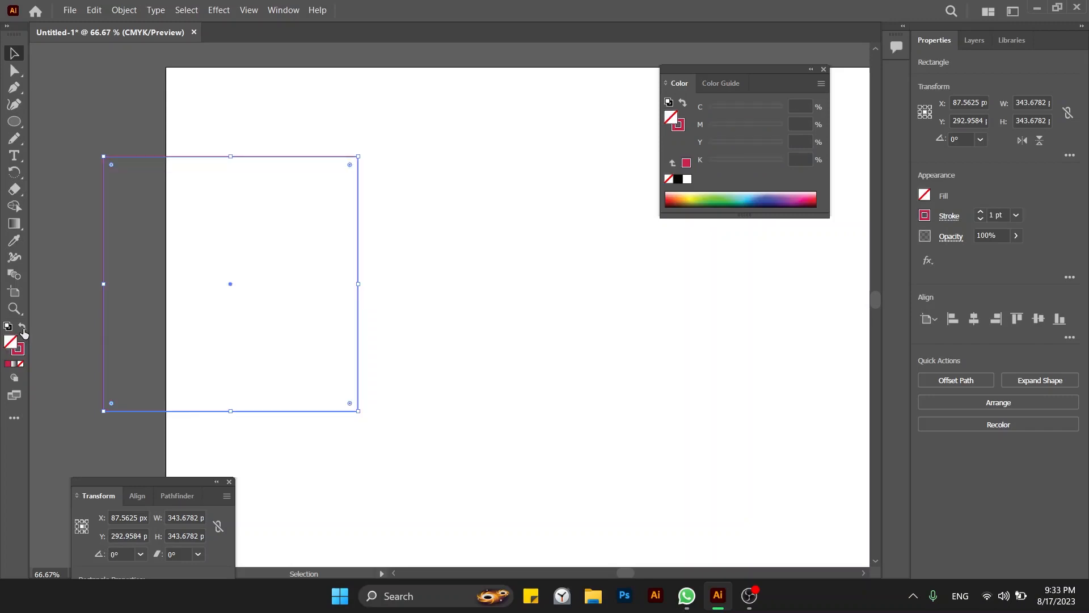
click(59, 302)
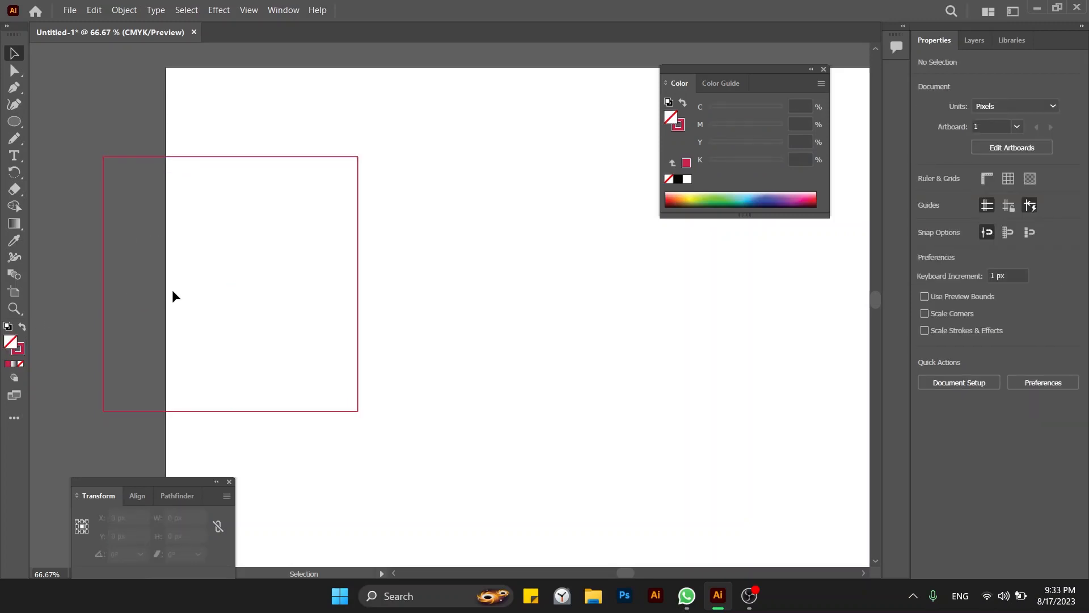
drag(121, 270, 90, 271)
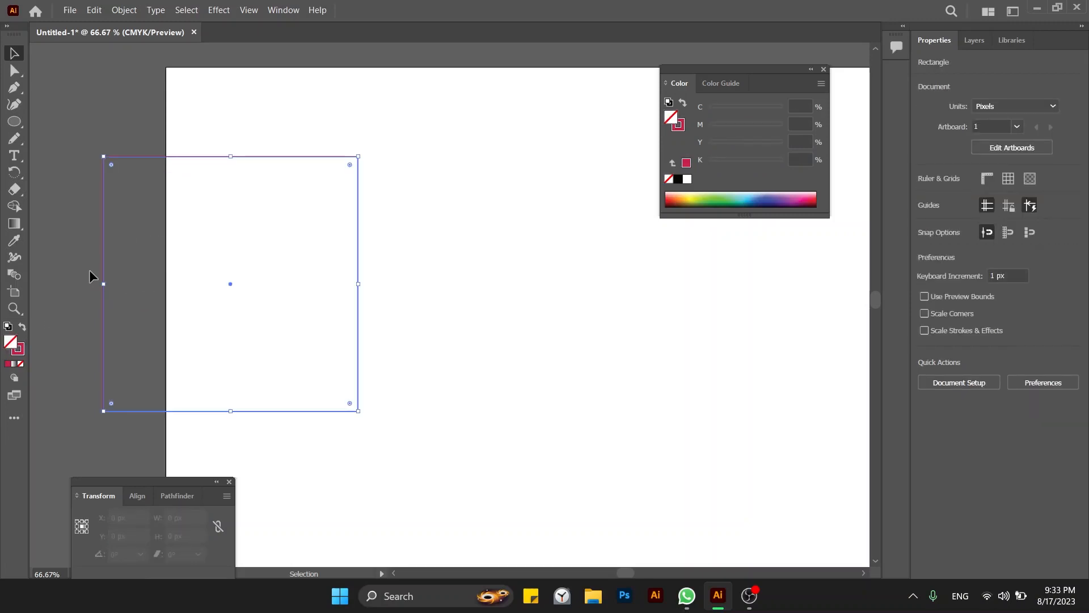
click(23, 328)
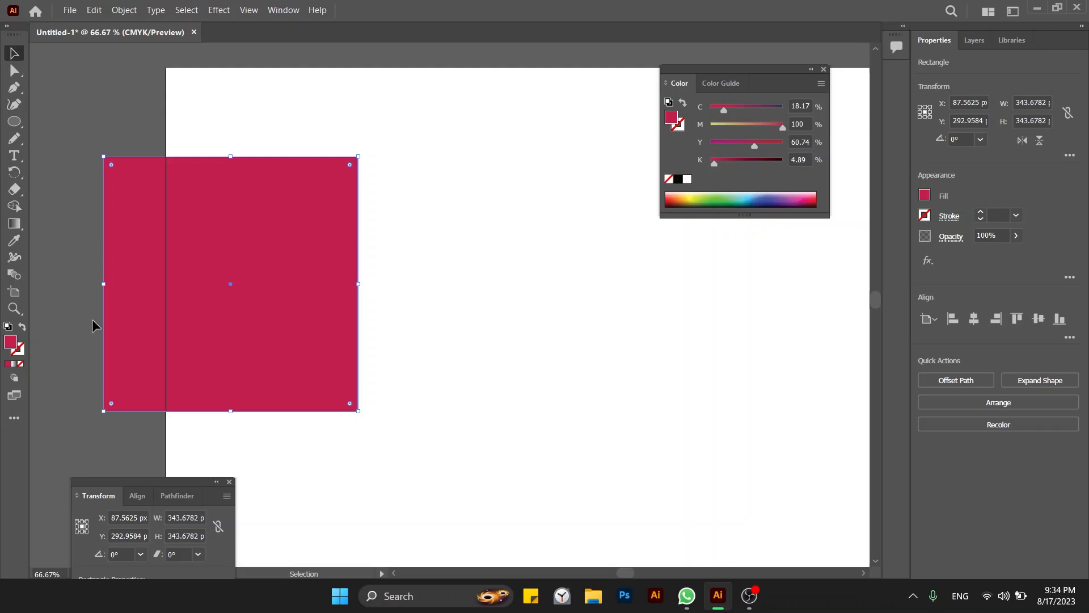
Step: Move the crimson square to about X 160 px, Y 350 px and delete it
key(ctrl+minus)
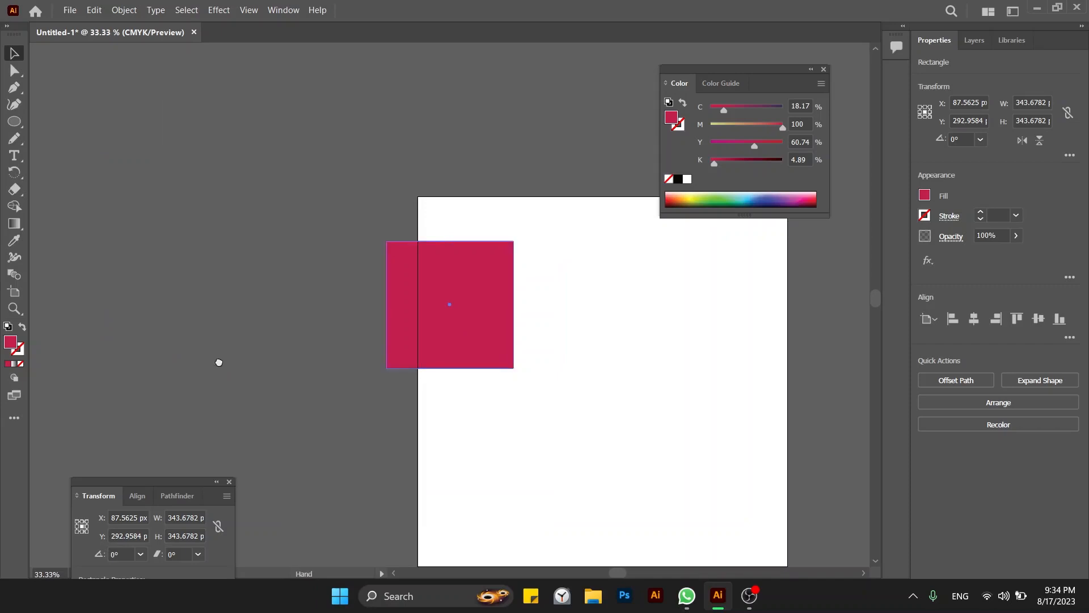
drag(219, 360, 4, 291)
drag(231, 270, 254, 291)
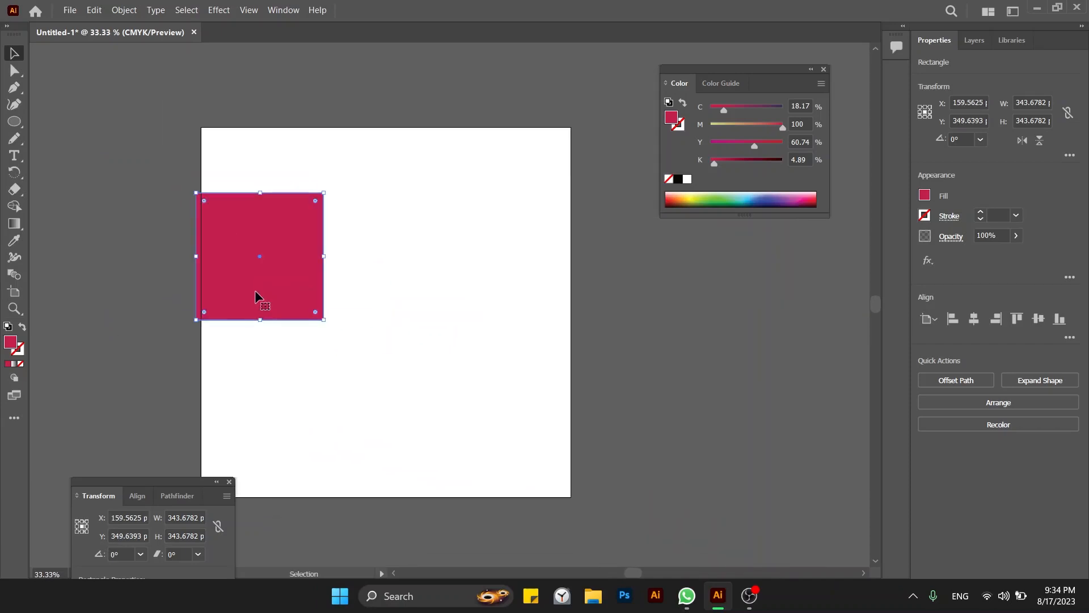
key(Delete)
Step: Draw a crimson square about 175 px wide from the artboard's top-left corner
key(ctrl+=)
key(m)
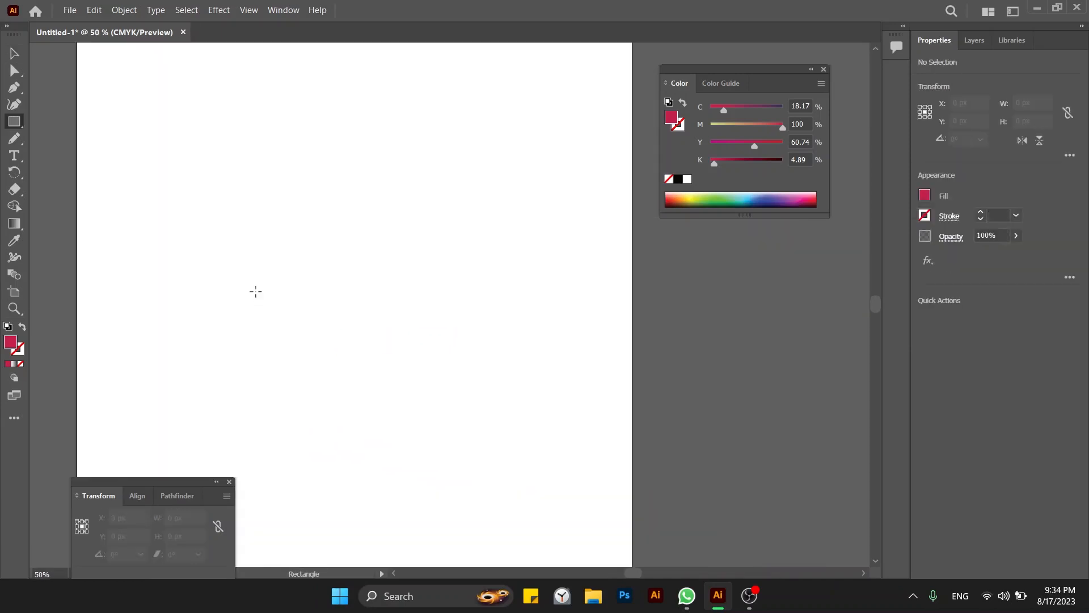
scroll(209, 176, left, 3)
scroll(210, 173, up, 3)
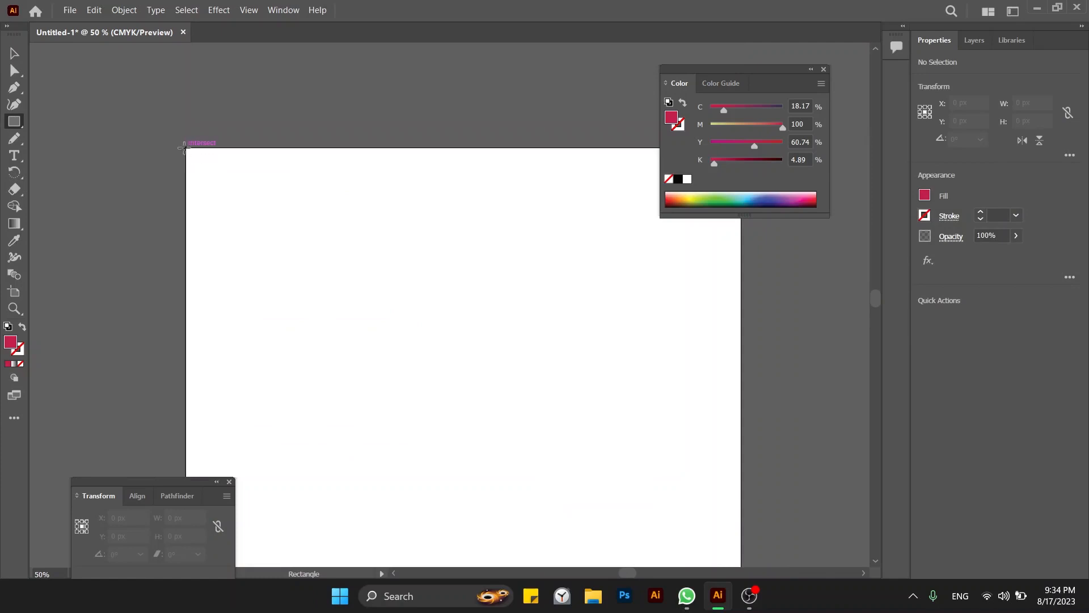
drag(188, 149, 282, 245)
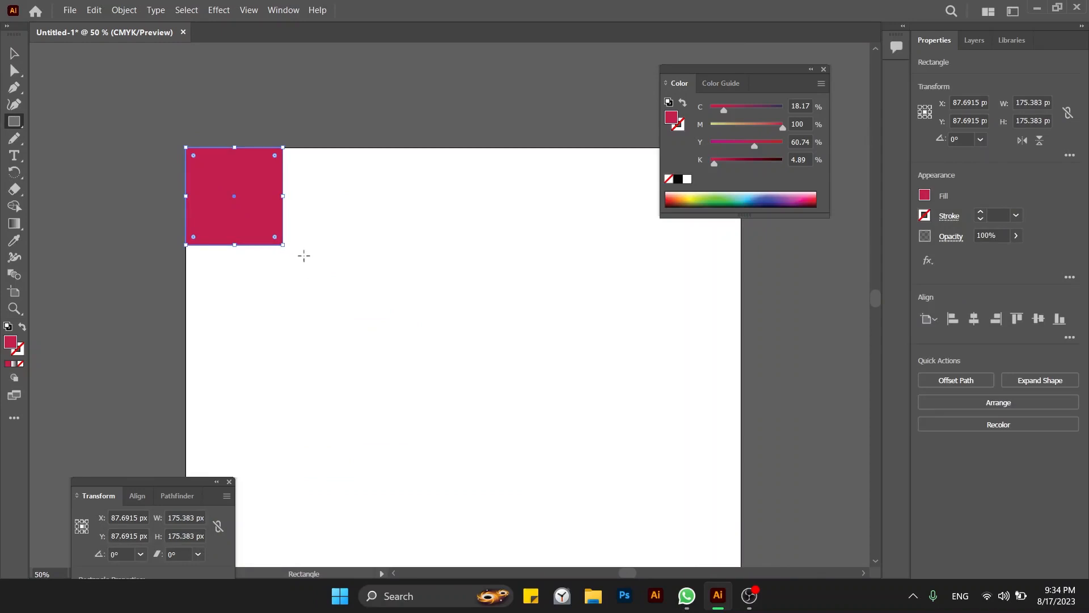
Step: Draw a second square about 208 px wide and move it against the first square's right side, flush with the artboard's top edge
drag(303, 256, 420, 370)
key(v)
click(496, 353)
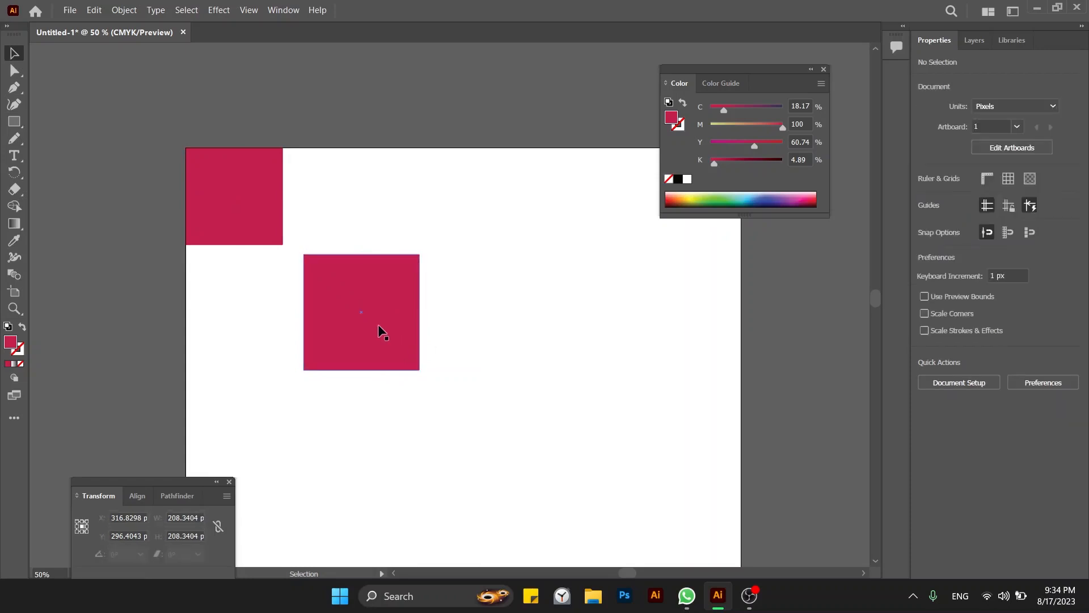
drag(378, 325, 357, 222)
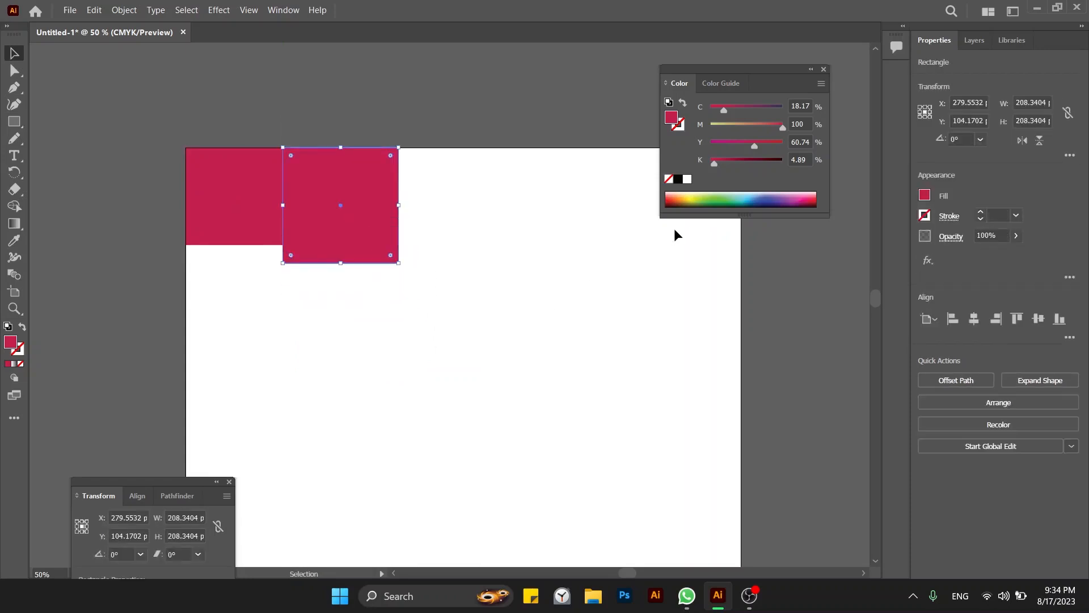
Step: Fill the second square with the blue 311FDB and deselect it
double_click(13, 342)
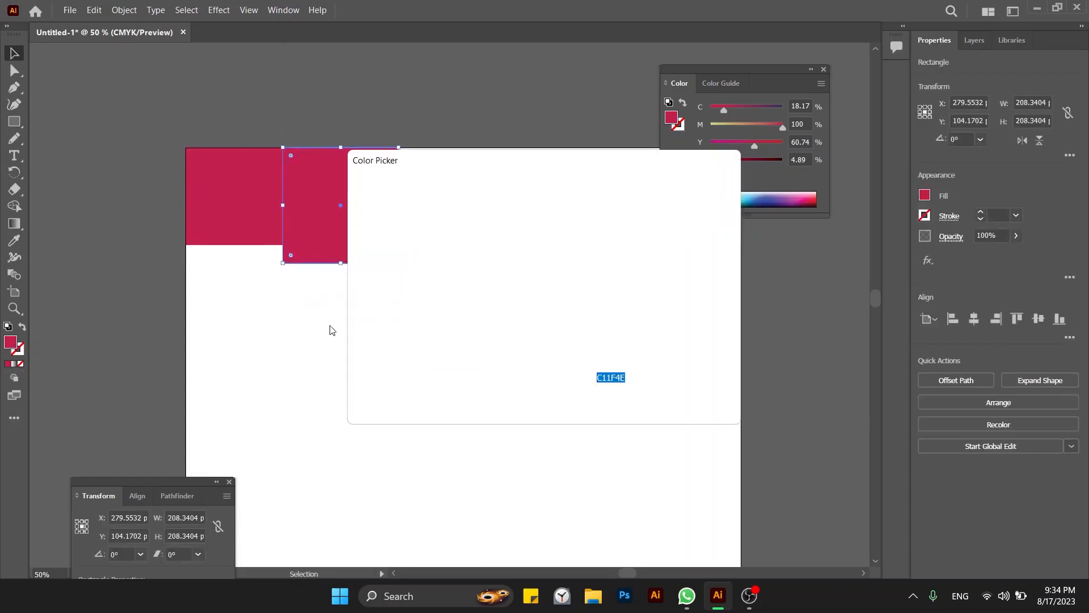
click(562, 258)
click(513, 226)
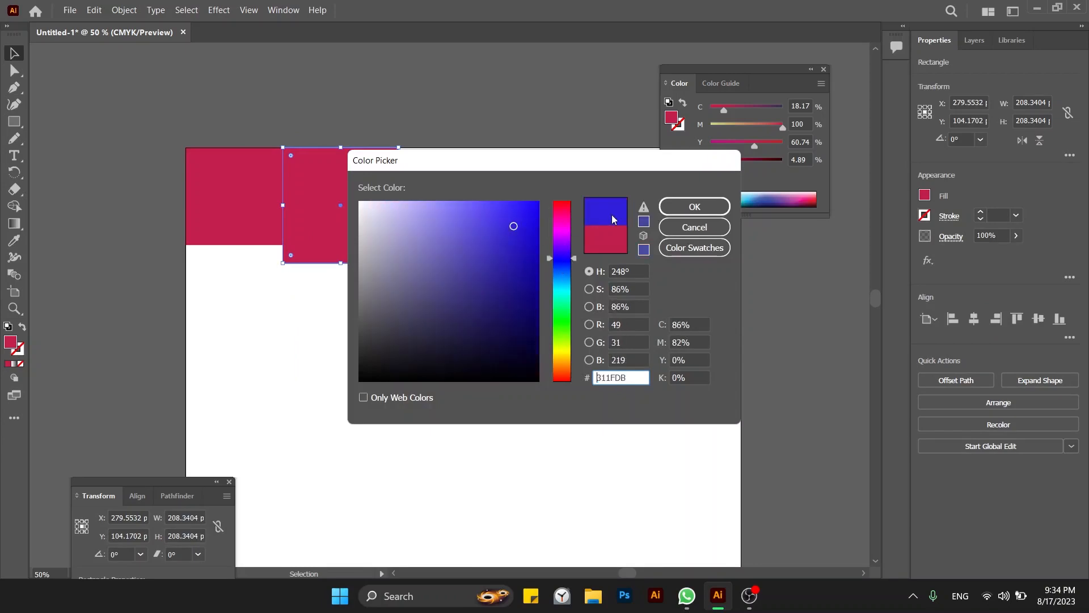
click(694, 206)
click(480, 274)
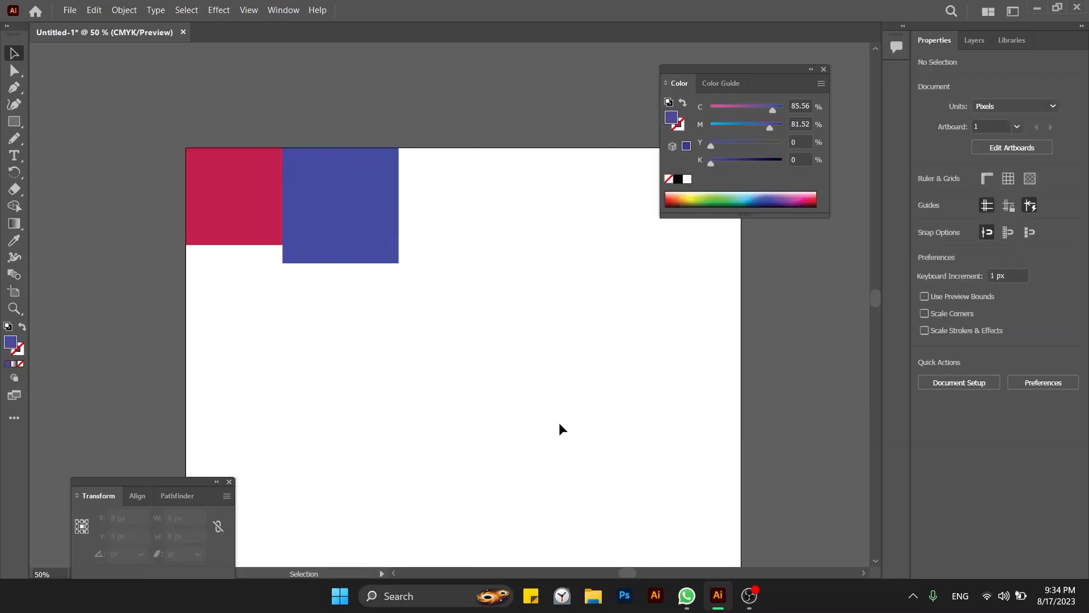
Step: Examine the two adjoining squares in relation to the whole artboard
scroll(560, 429, down, 3)
scroll(553, 339, down, 3)
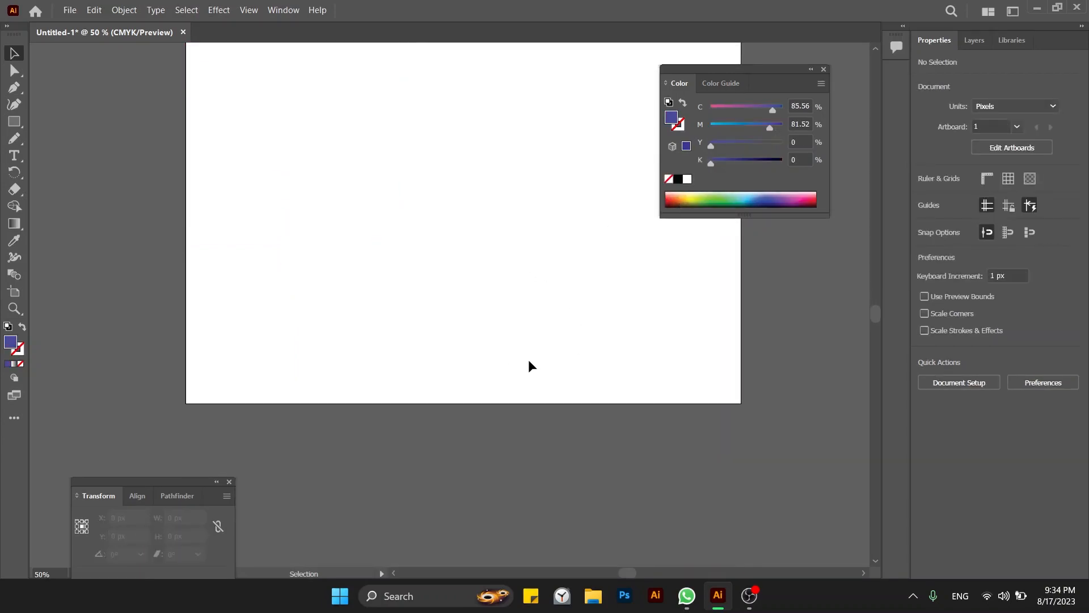
key(ctrl+minus)
key(ctrl+minus)
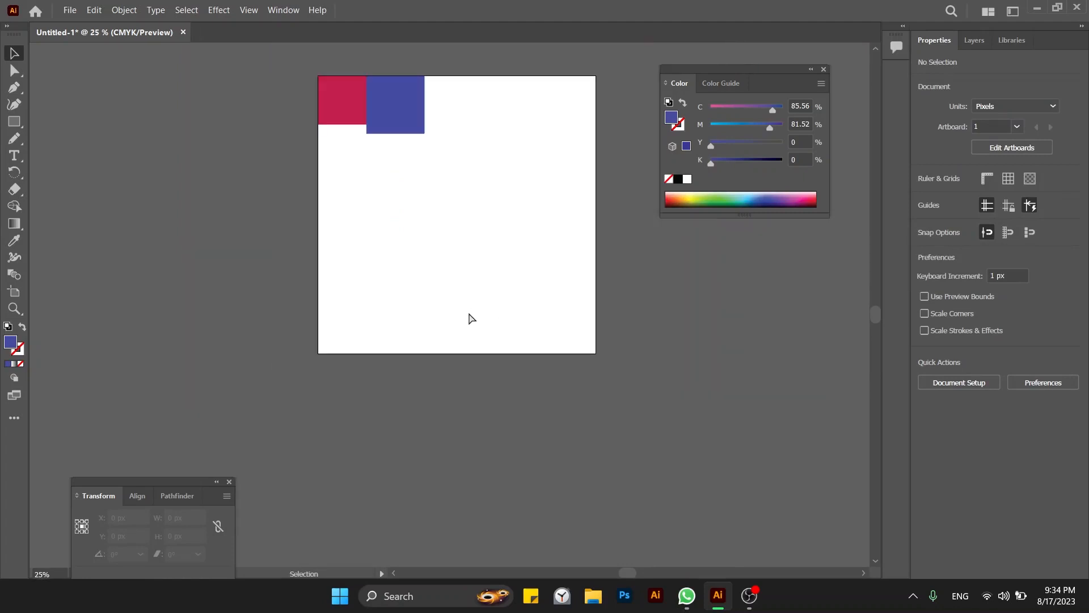
key(ctrl+plus)
key(ctrl+plus)
scroll(468, 312, up, 3)
scroll(336, 226, up, 2)
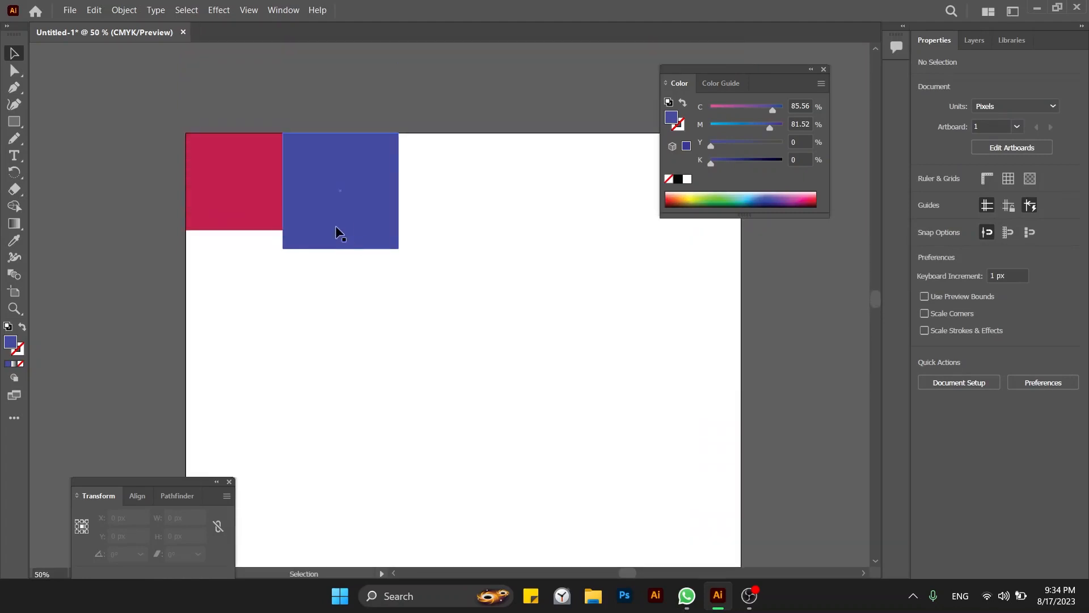
Step: Scale the blue square down to the crimson square's size, then select both to check their alignment and deselect them
click(335, 225)
drag(399, 249, 382, 240)
click(347, 306)
drag(347, 306, 256, 231)
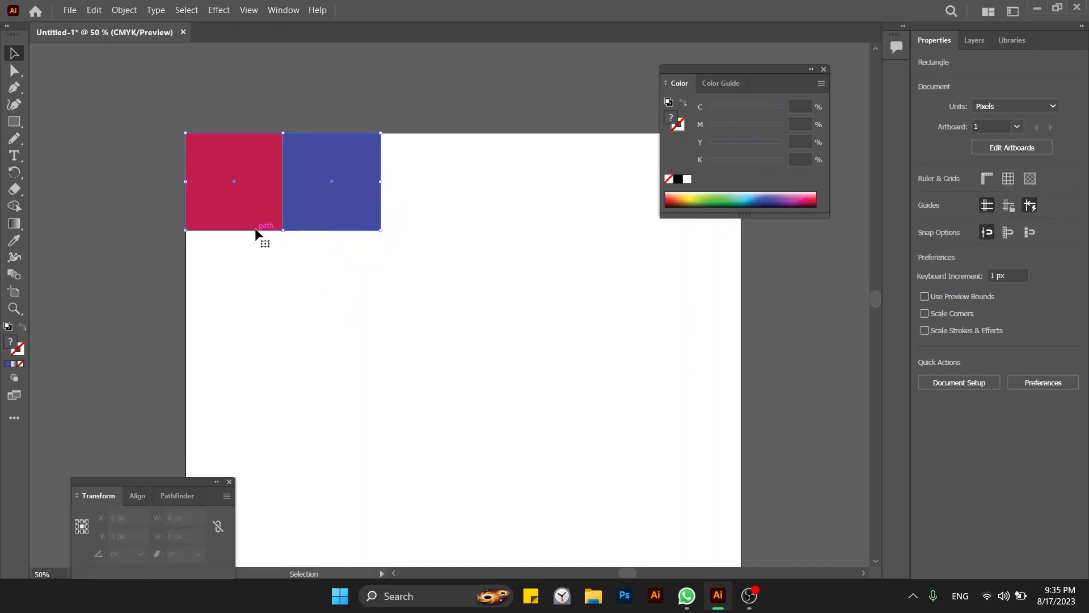
click(344, 287)
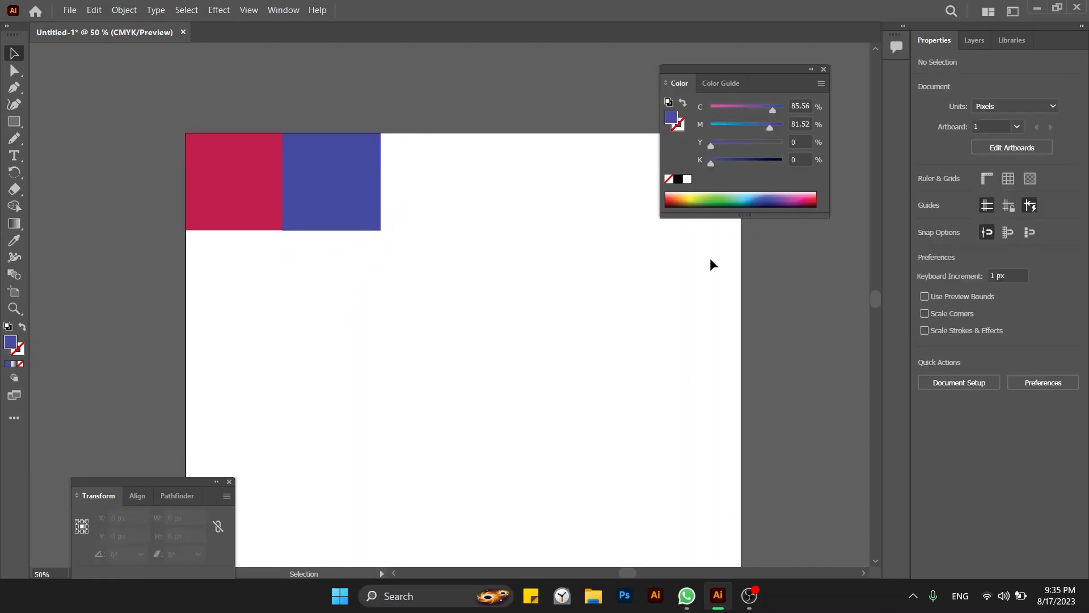
Step: Delete both the crimson and the blue square from the artboard
scroll(560, 286, down, 3)
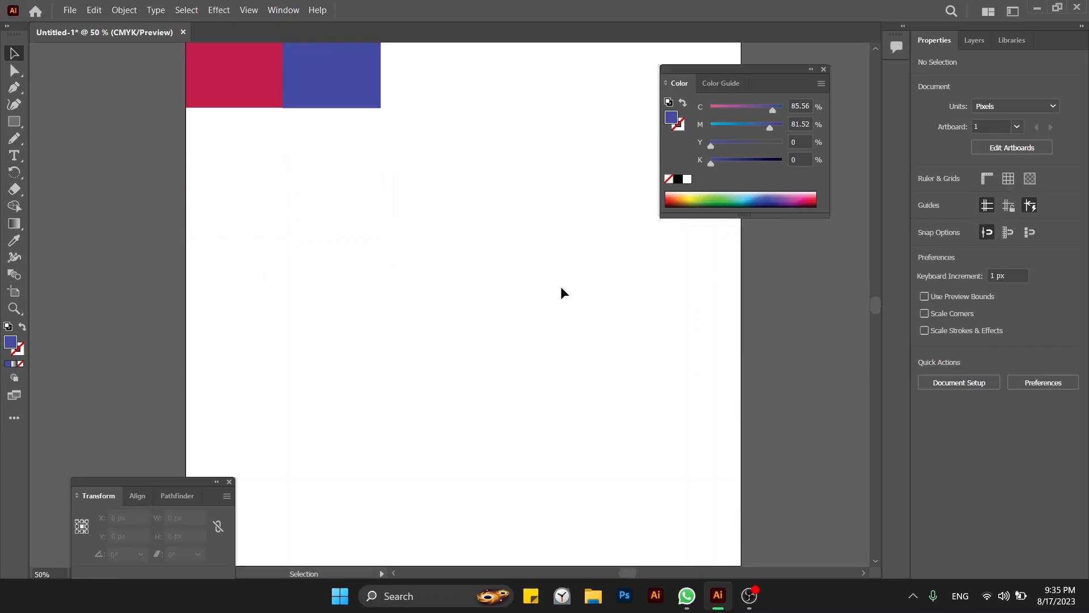
key(ctrl+minus)
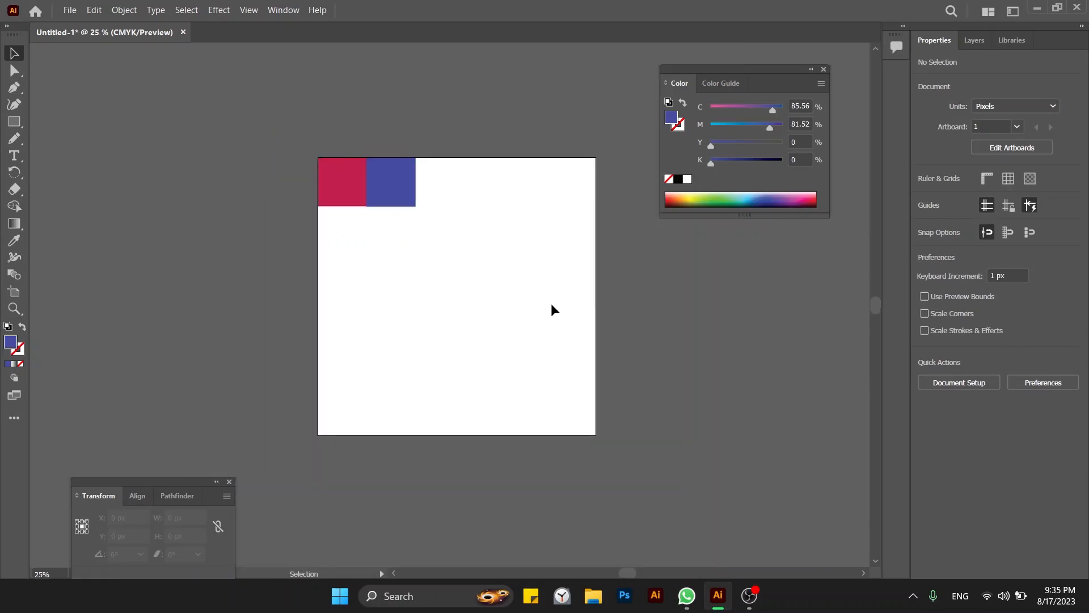
key(a)
key(ctrl+plus)
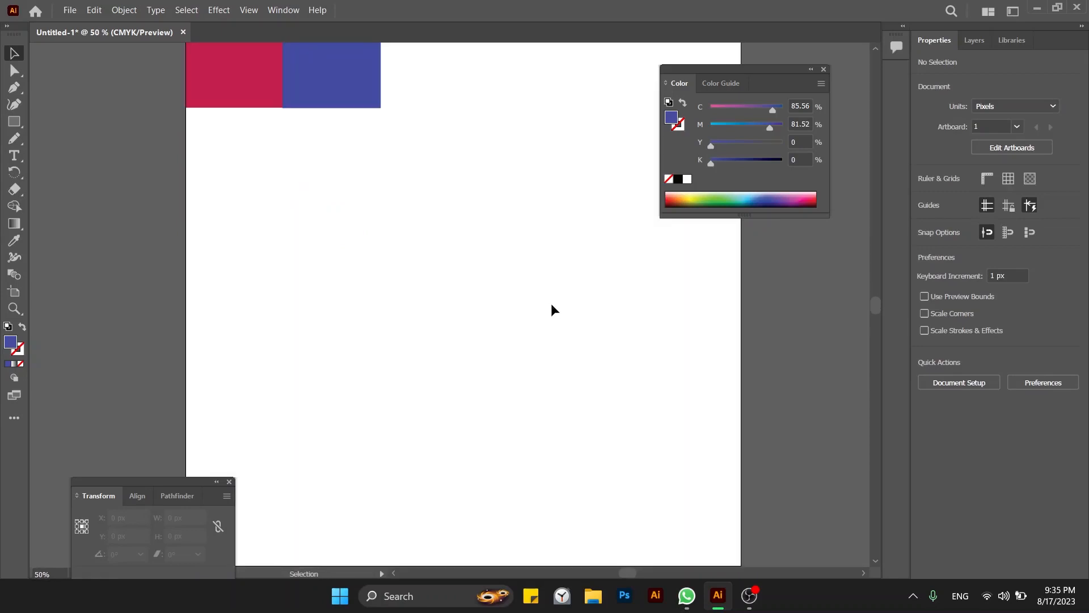
scroll(551, 305, up, 2)
drag(452, 129, 241, 204)
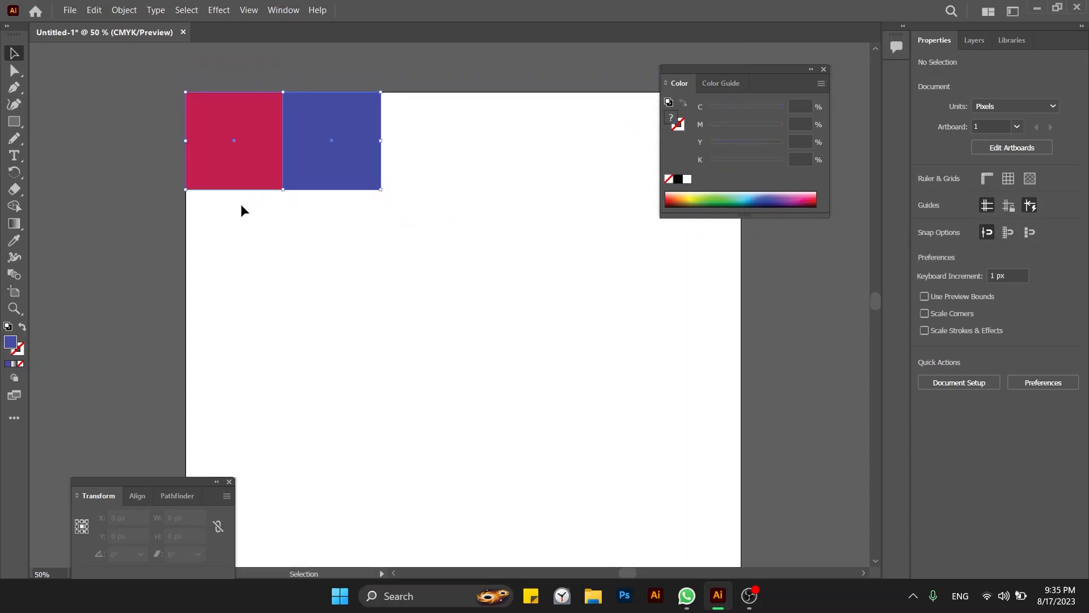
key(Delete)
Step: Draw a circle about 437 px across near the middle of the artboard and fill it with golden yellow
key(l)
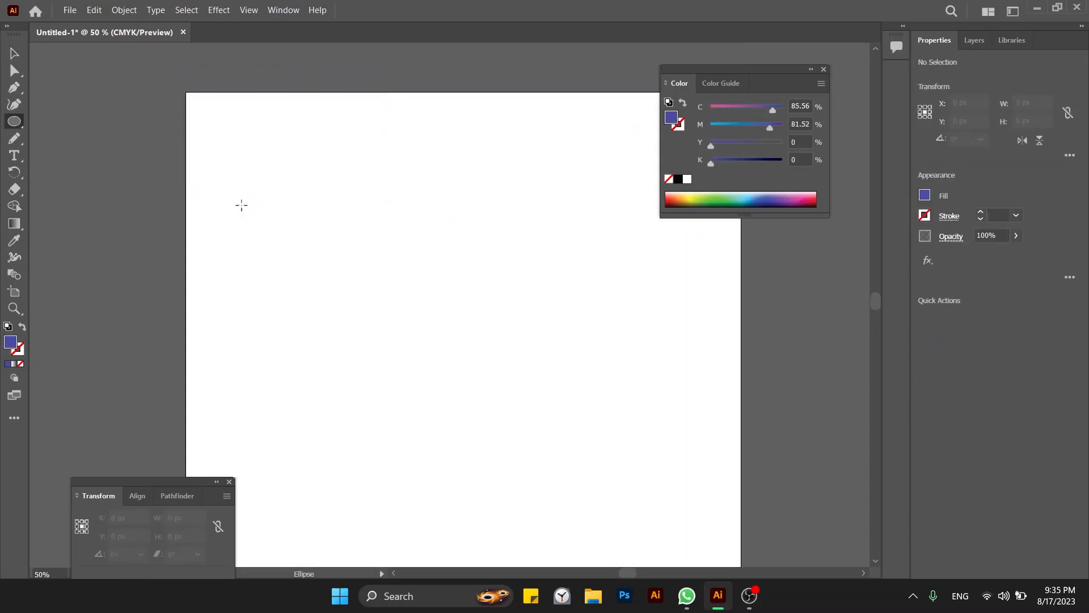
drag(298, 225, 543, 419)
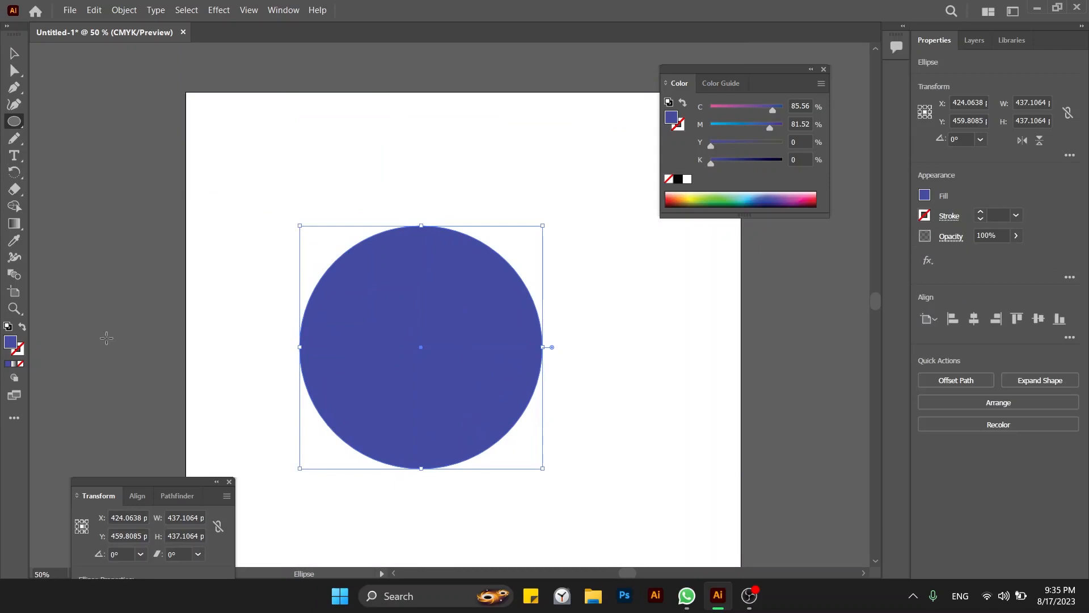
double_click(8, 344)
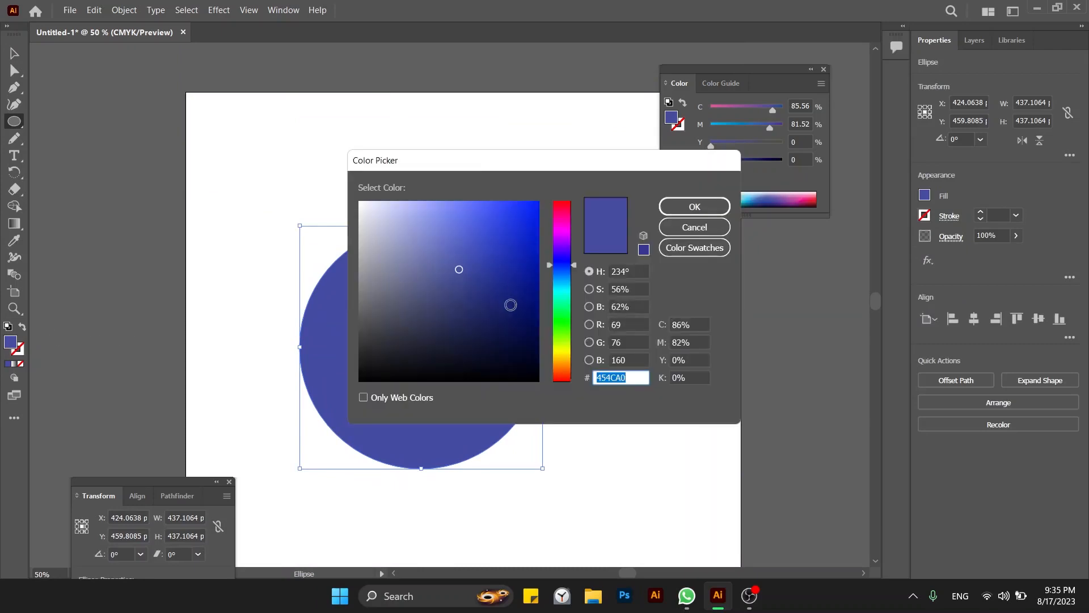
click(562, 354)
drag(511, 237, 537, 232)
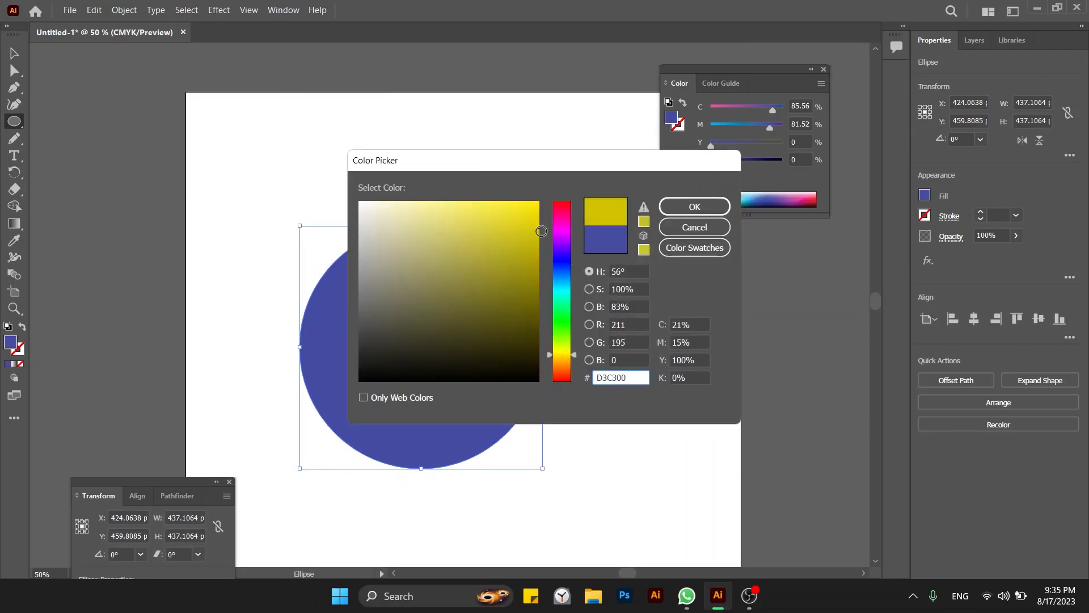
click(568, 365)
drag(568, 367, 566, 357)
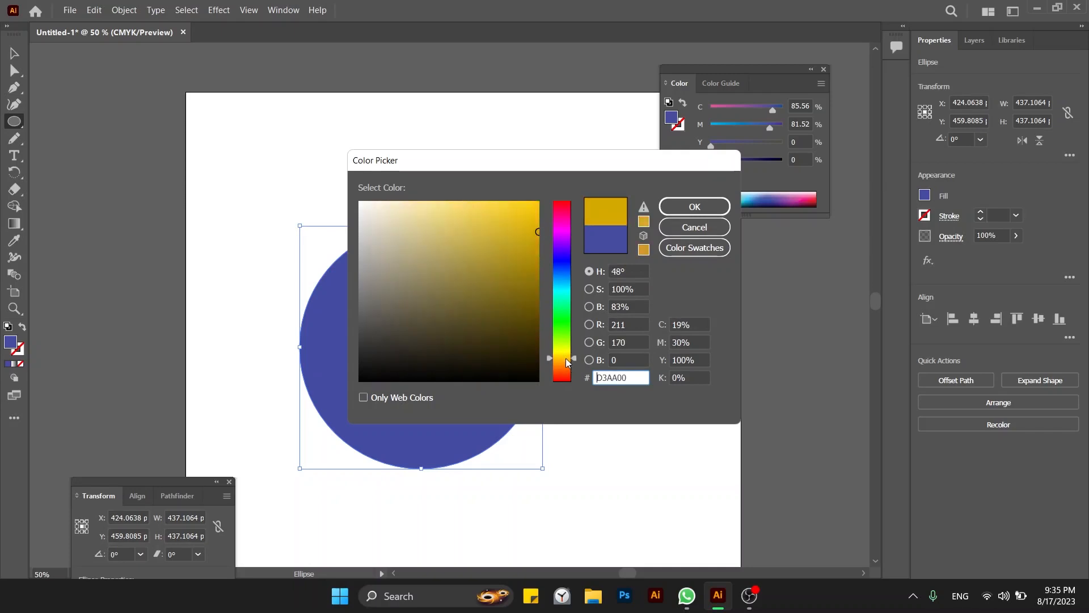
click(536, 203)
key(Return)
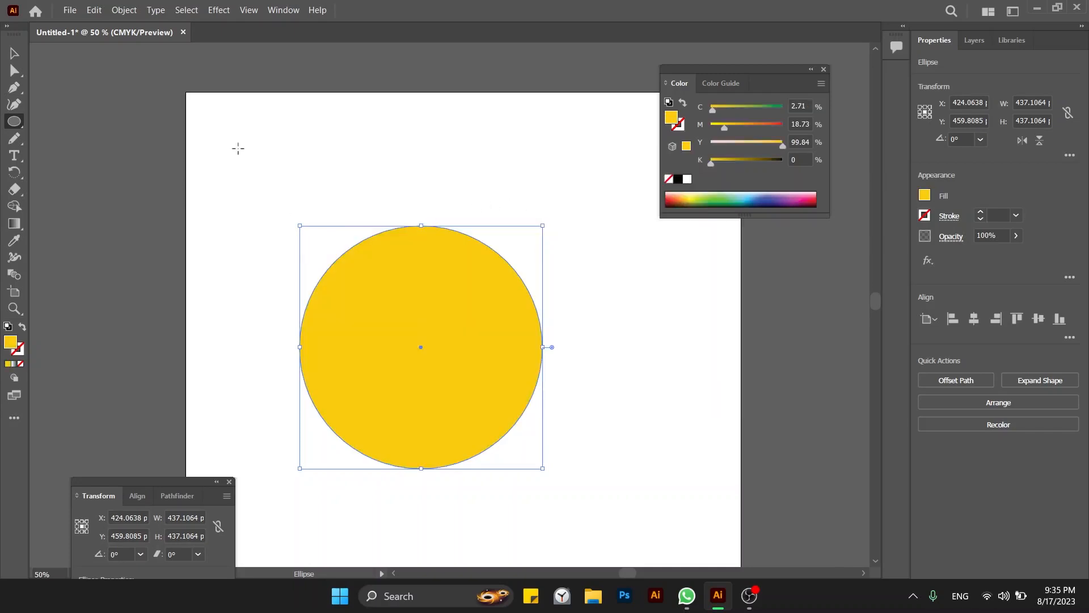
Step: Draw a small circle about 95 px across above the yellow circle and fill it with the near-black 0C0A01
drag(238, 148, 291, 200)
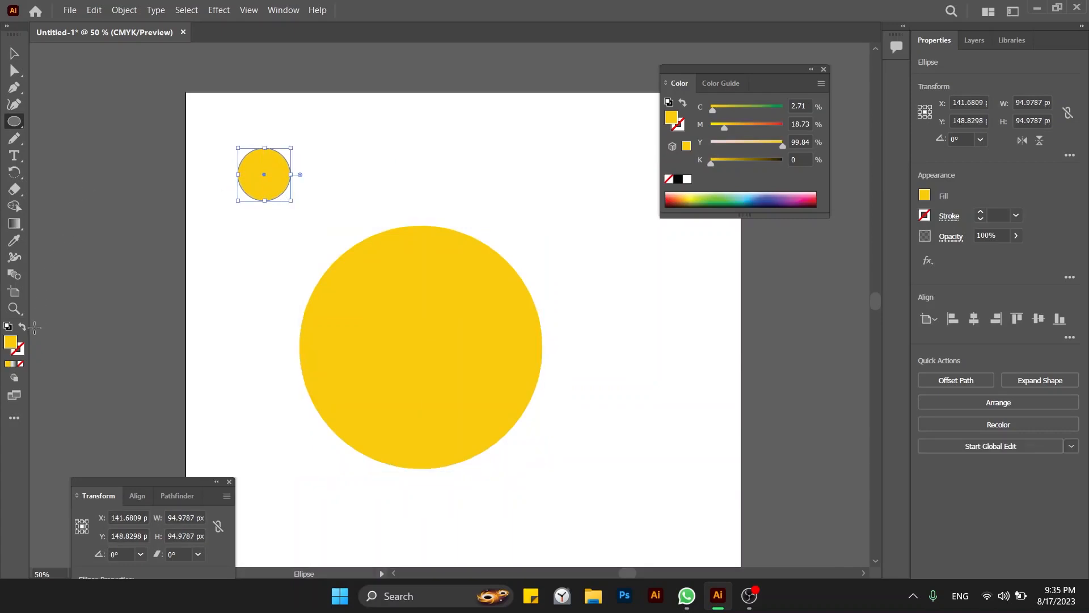
double_click(11, 342)
drag(493, 357, 522, 371)
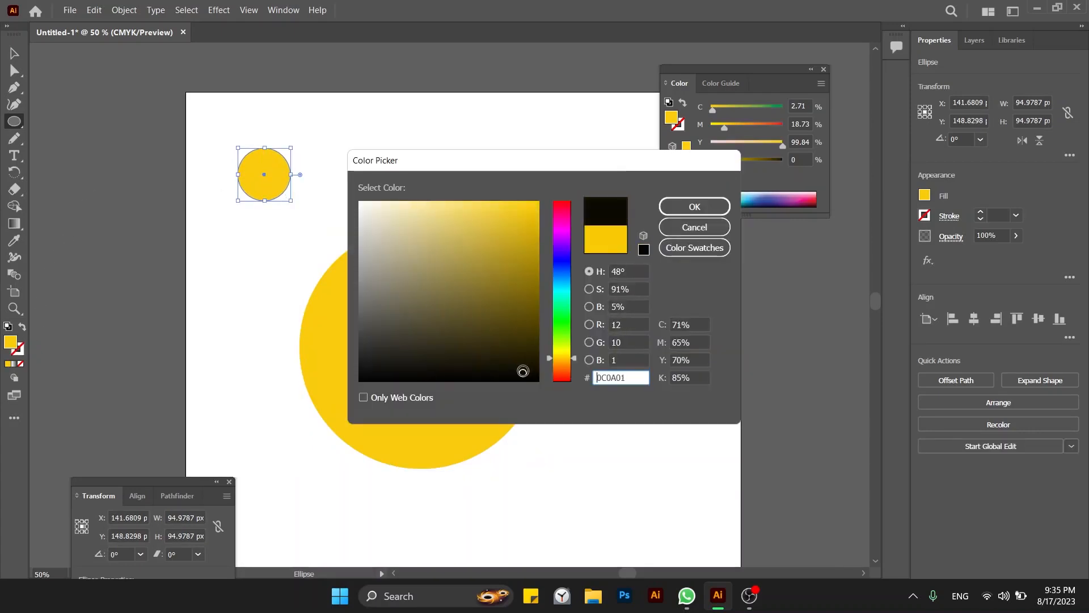
key(Return)
Step: Place the black circle in the upper left of the yellow circle, scaled down to about 67 px, and deselect it
key(v)
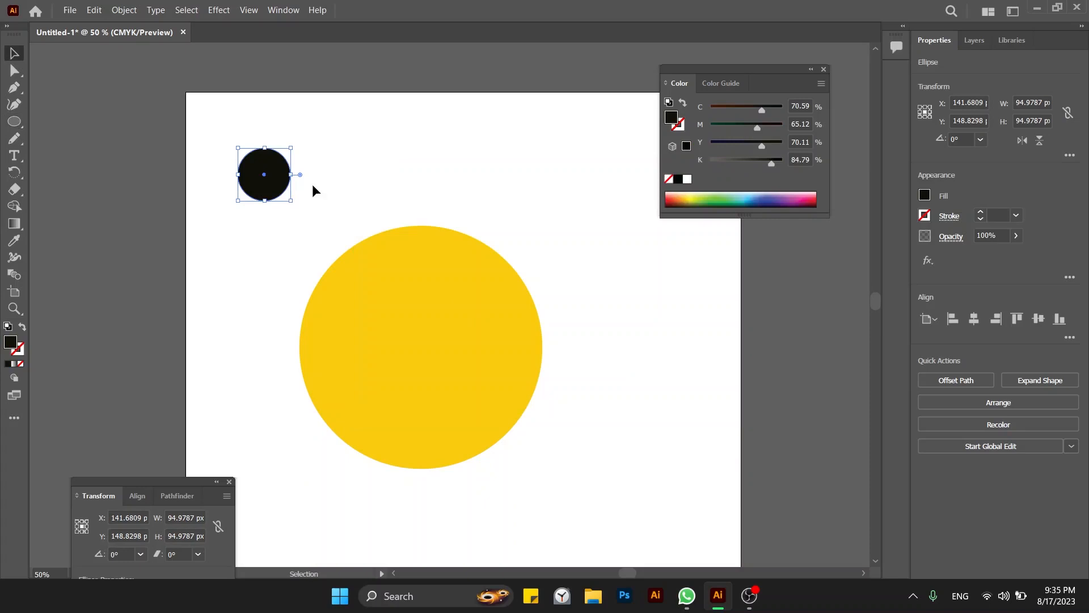
drag(278, 182, 388, 292)
click(435, 158)
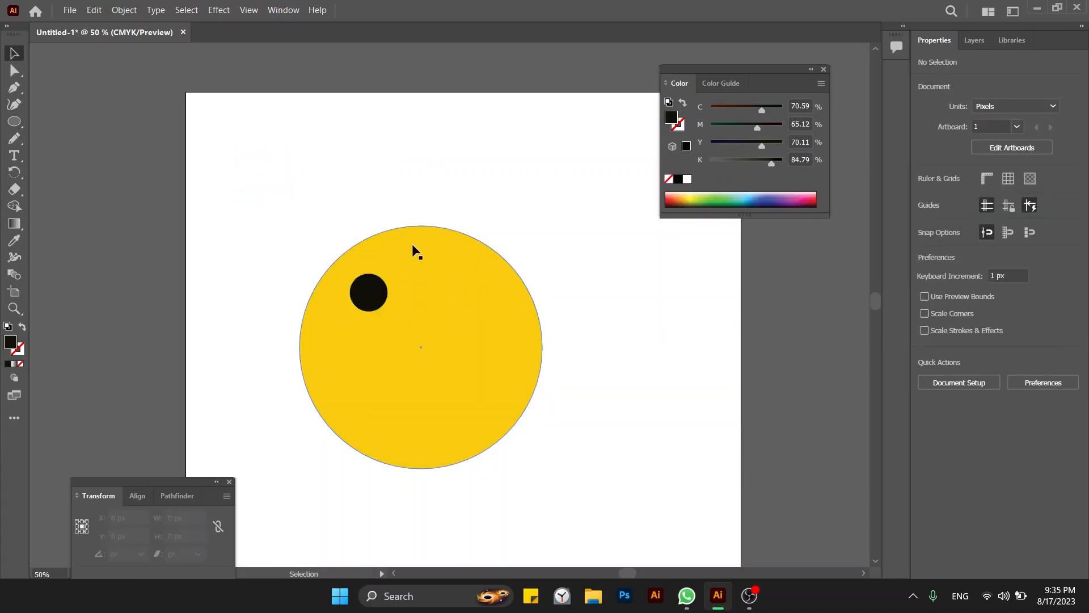
Step: Set the black circle's width and height to 65 px
click(381, 283)
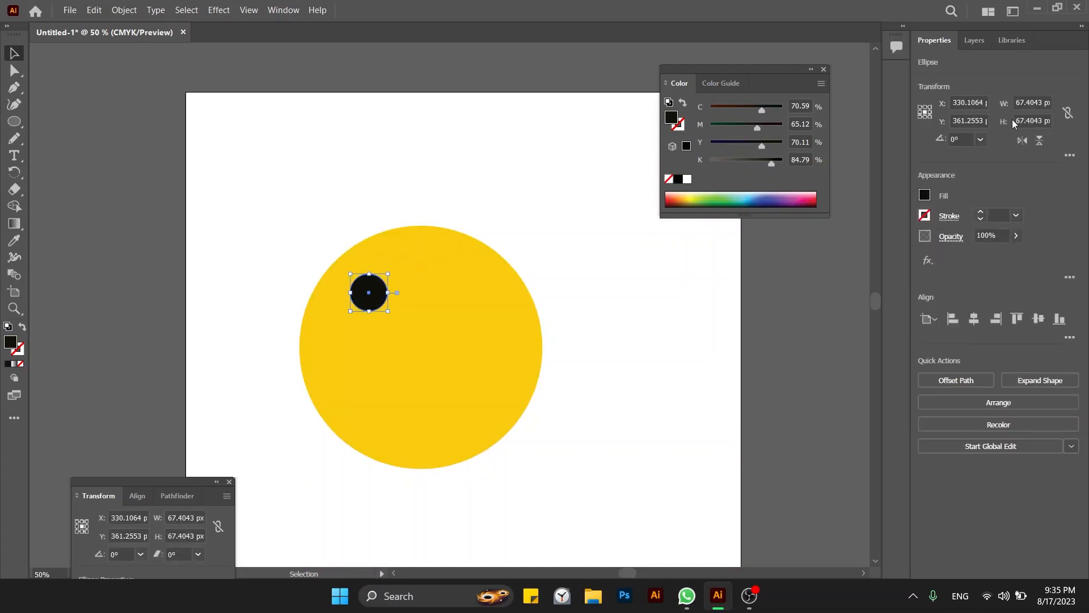
click(1032, 103)
text(65)
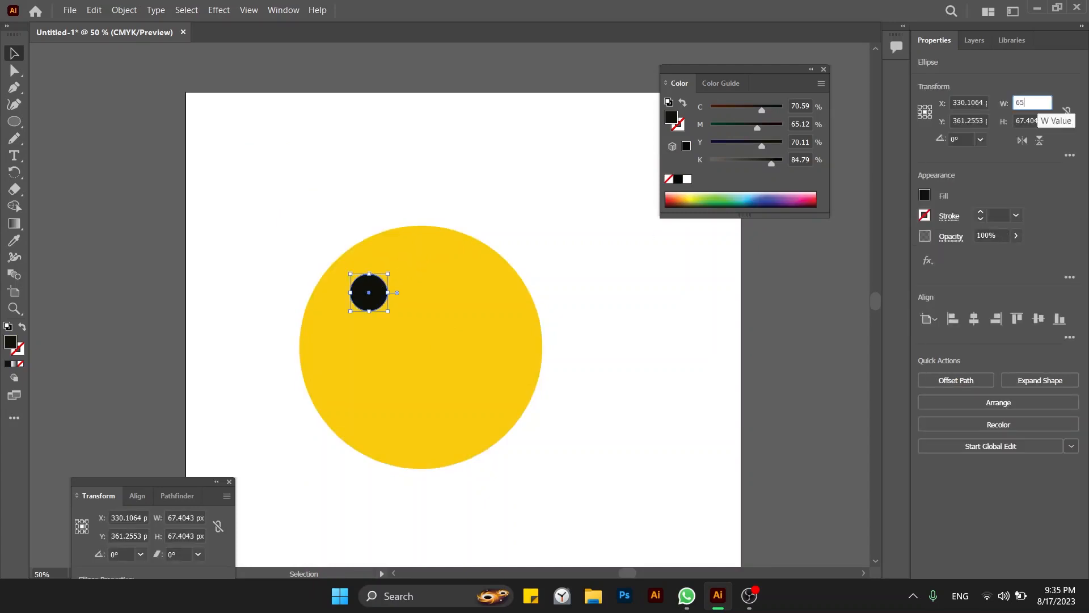
key(Tab)
text(65)
key(Return)
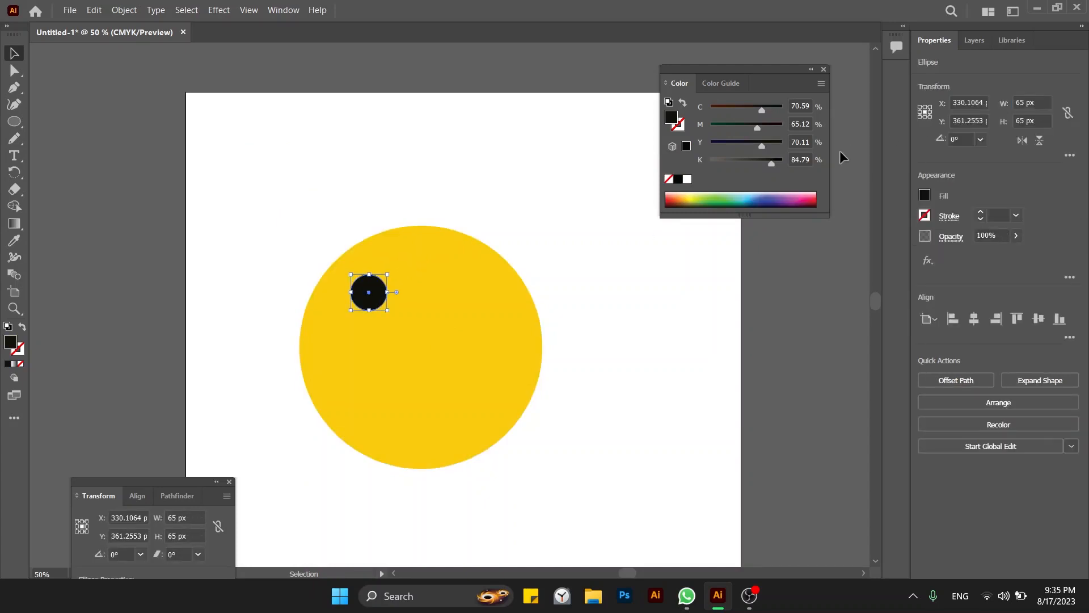
key(m)
drag(454, 142, 536, 214)
key(ctrl+z)
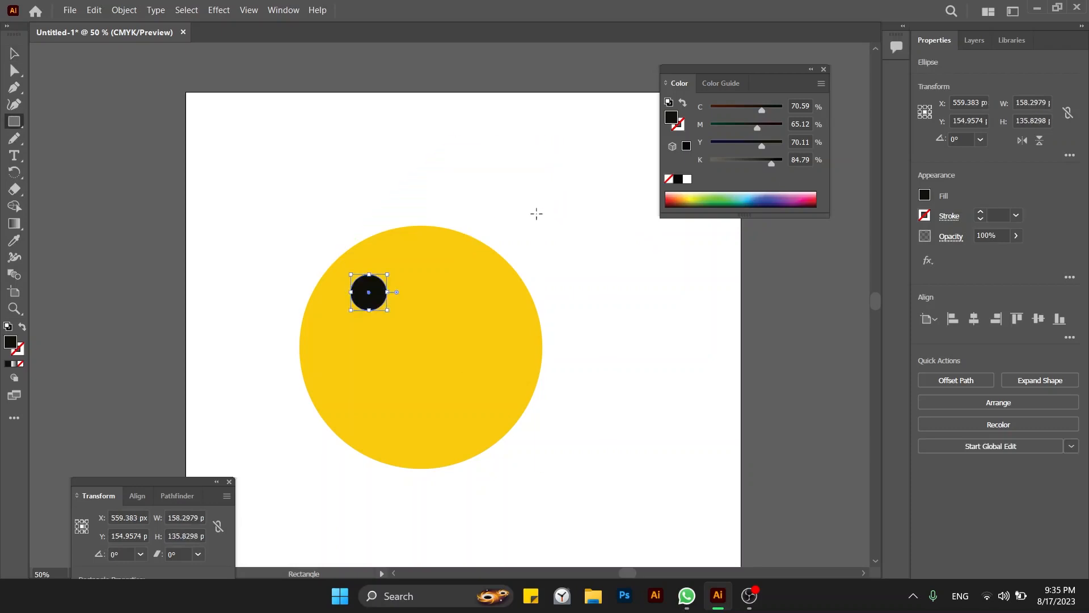
Step: Draw a second black circle above the yellow one and set its width and height to 65 px
key(l)
drag(413, 114, 542, 243)
click(1038, 102)
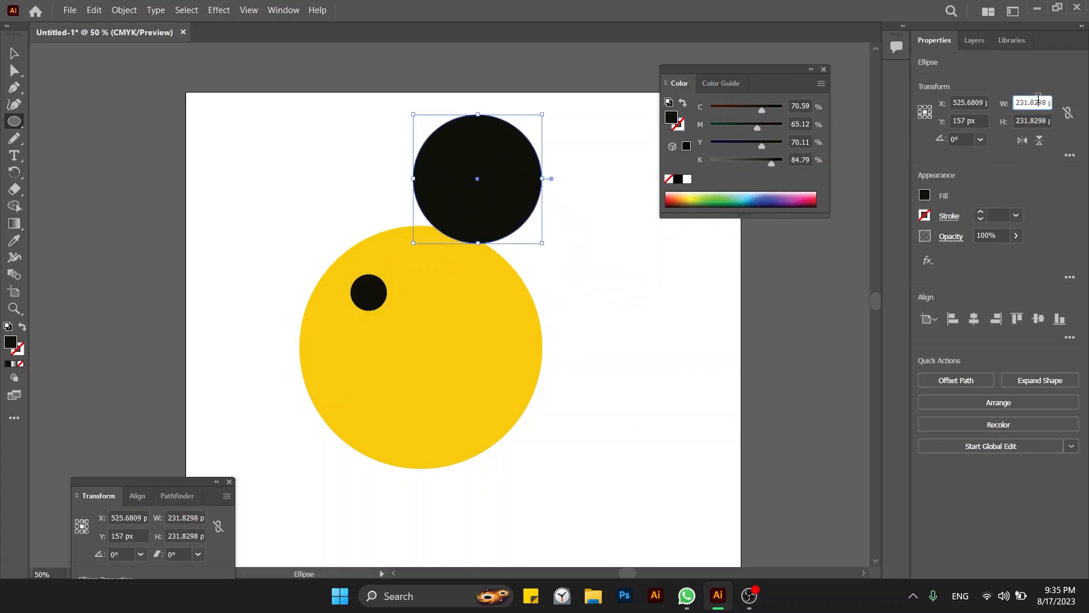
text(65)
key(Tab)
text(65)
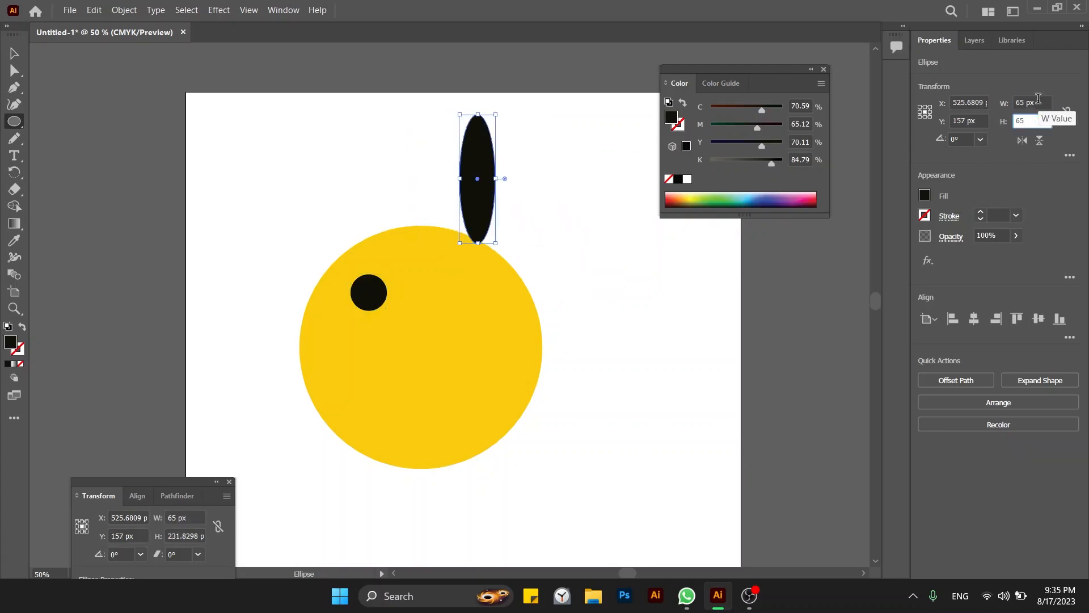
key(Return)
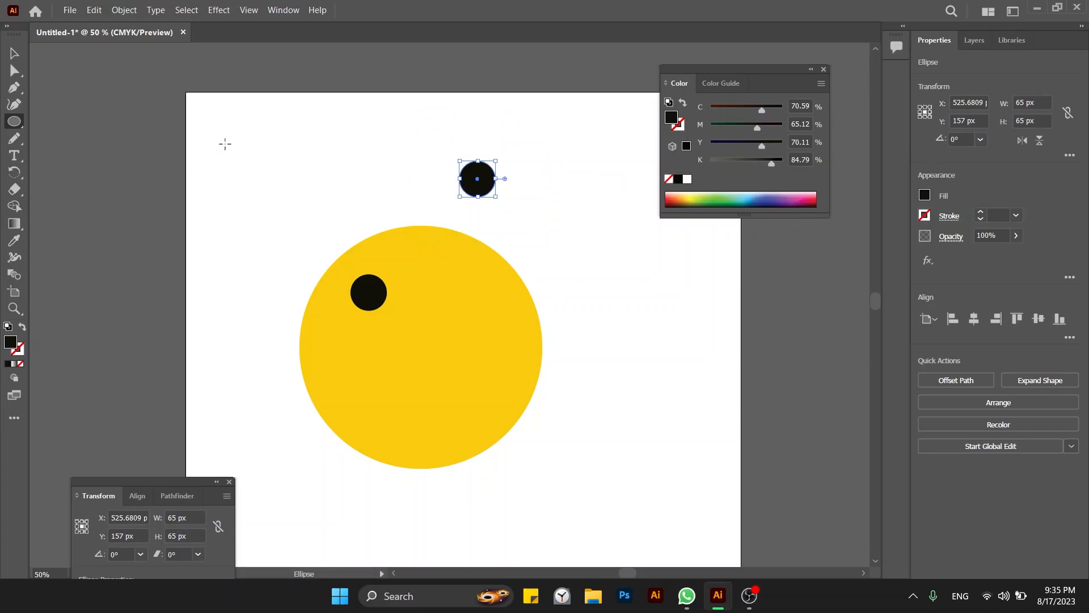
Step: Place the second black circle level with the first as a pair of eyes in the yellow face, centred as a pair
key(v)
drag(470, 196, 457, 296)
shift+click(369, 292)
click(520, 245)
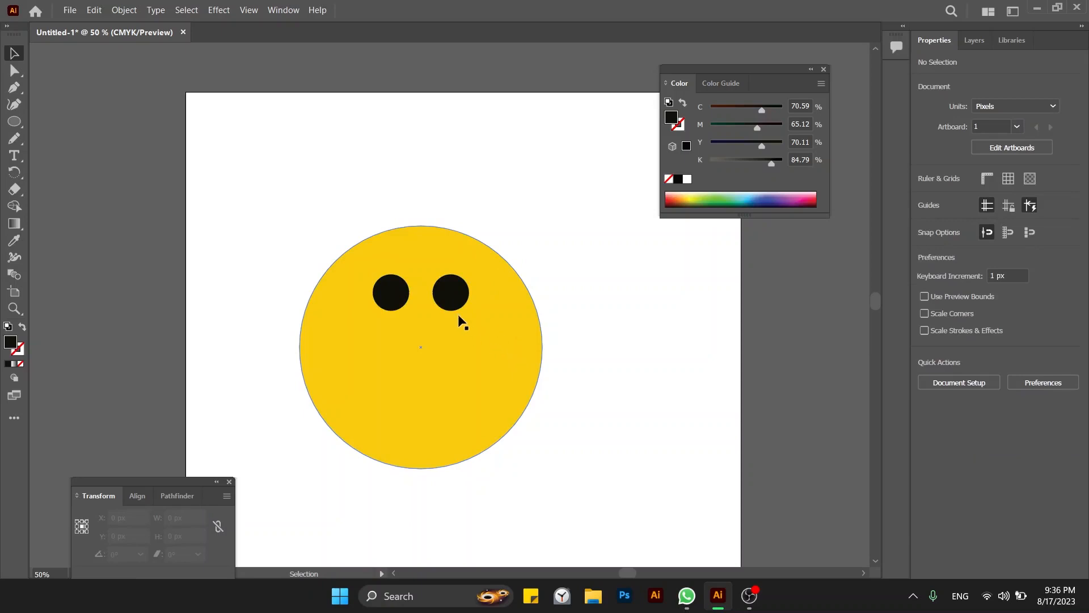
Step: Draw a black circle about 49 px across and place it centred below the eyes as the mouth
double_click(448, 305)
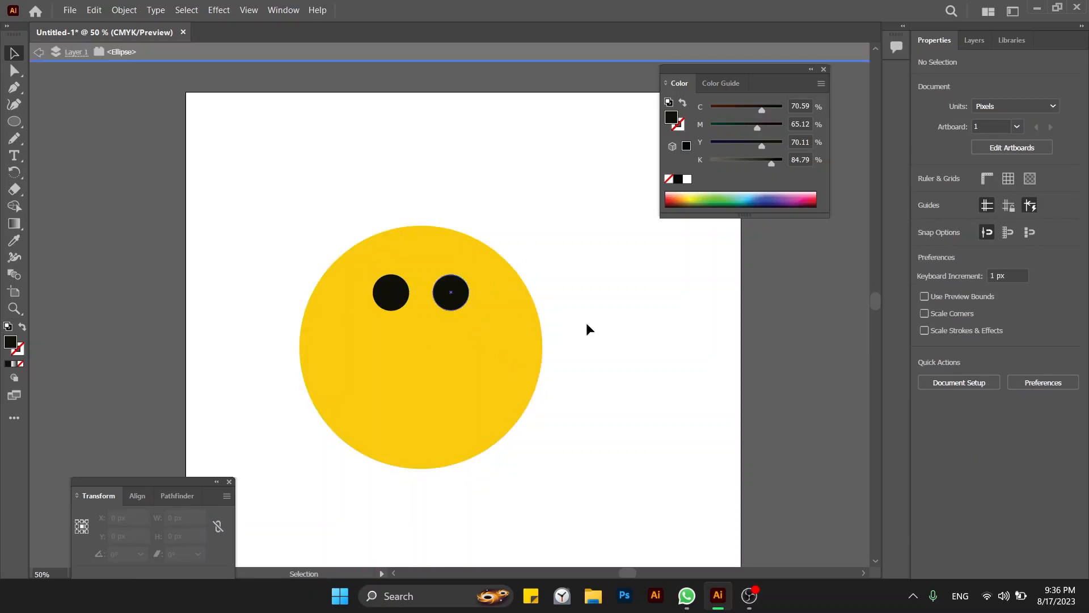
click(621, 320)
key(l)
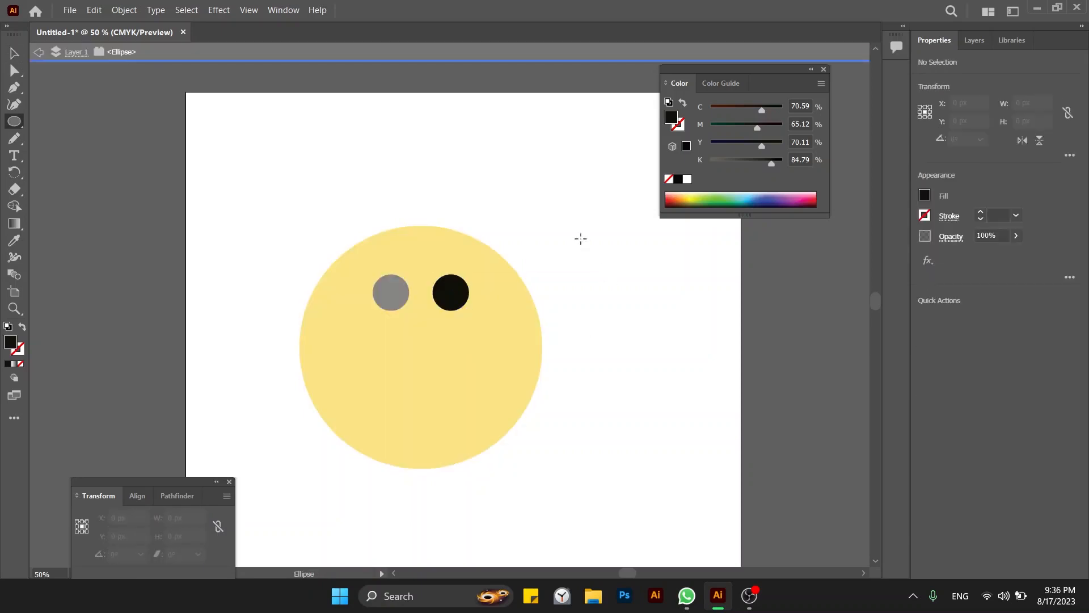
mouse_move(579, 233)
mouse_down()
mouse_move(624, 273)
mouse_move(604, 260)
mouse_up()
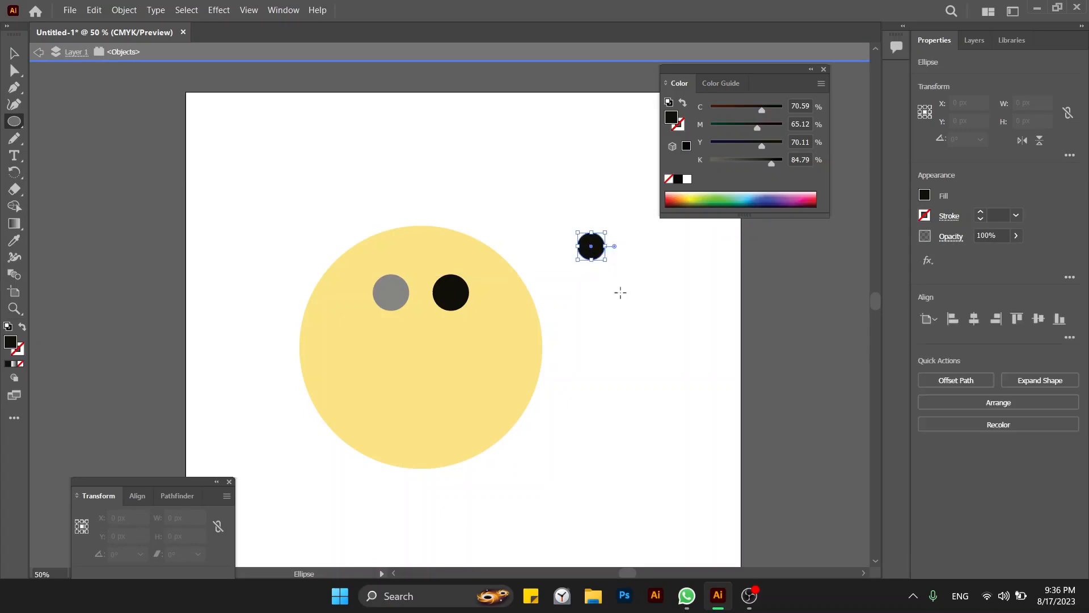
key(v)
click(612, 272)
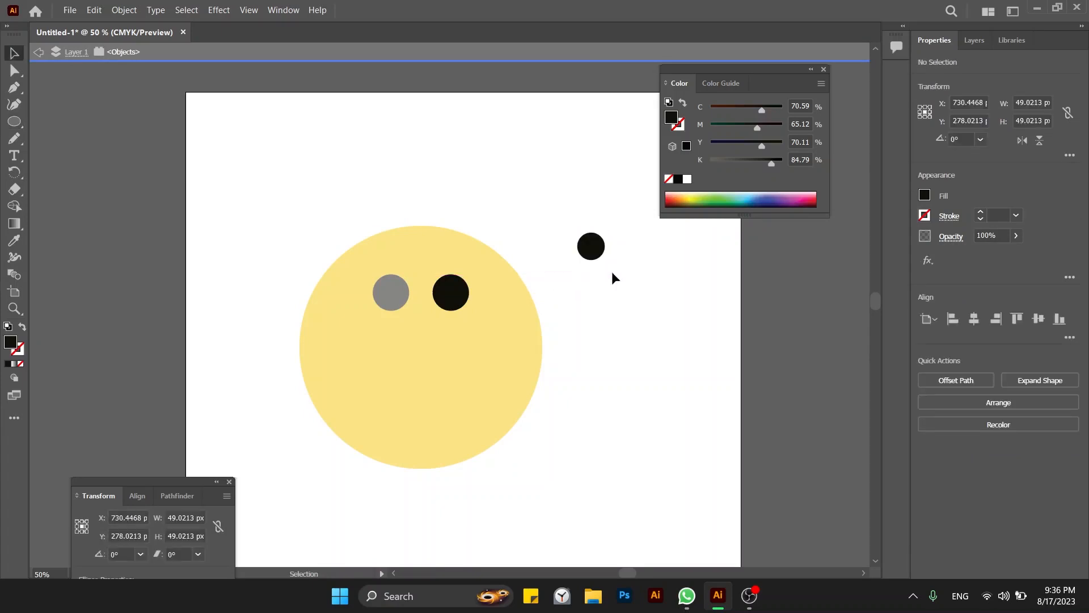
double_click(612, 274)
drag(594, 244, 420, 355)
click(656, 291)
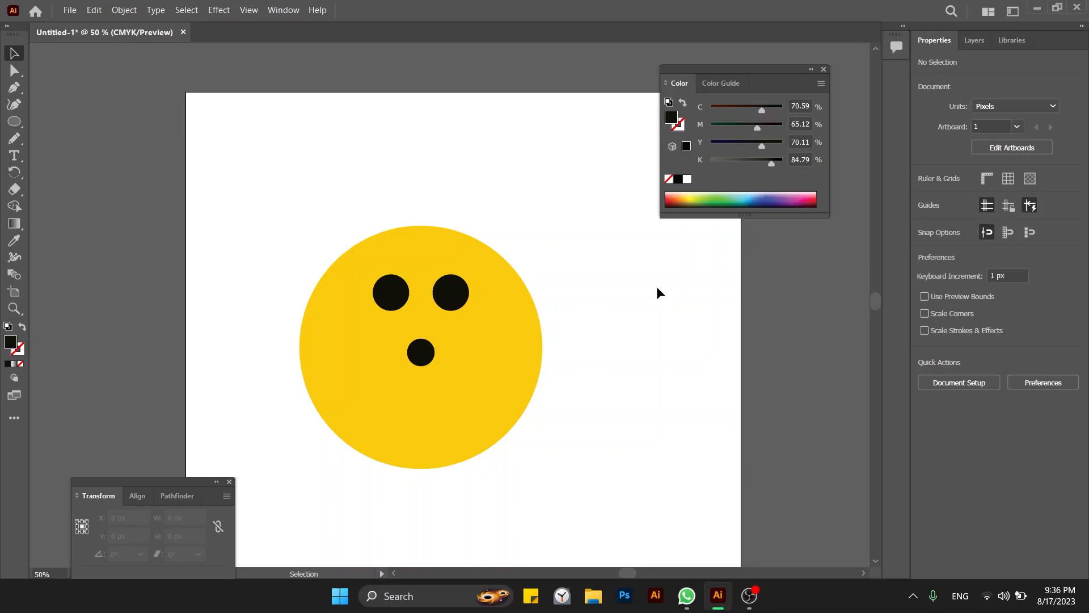
Step: Move the whole face across the artboard's right edge and draw a circle about 258 px across in the freed space
drag(590, 196, 310, 456)
drag(365, 403, 729, 395)
key(l)
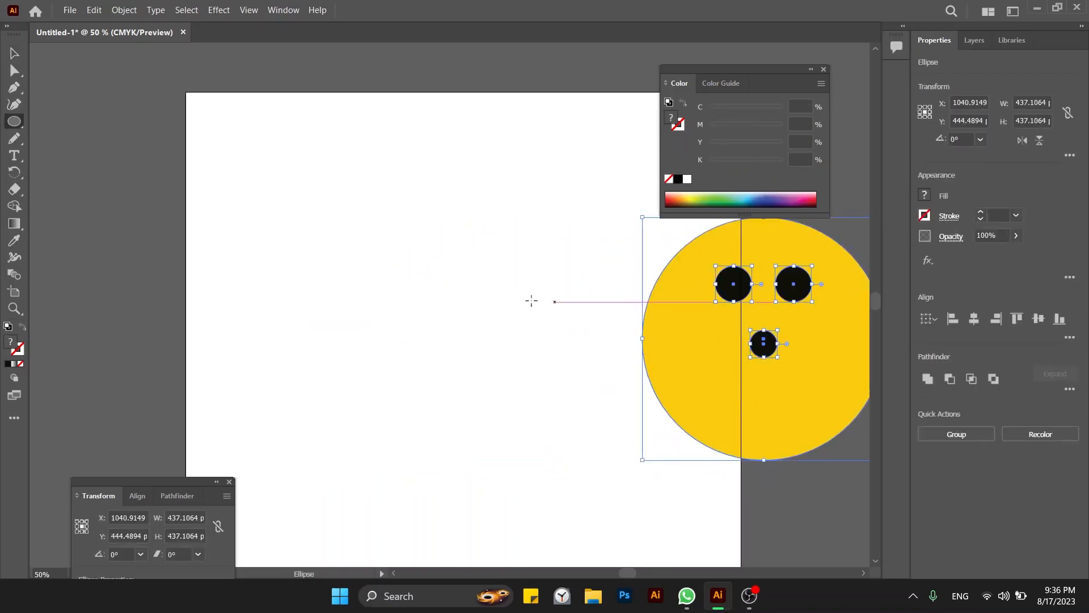
drag(537, 173, 394, 316)
key(i)
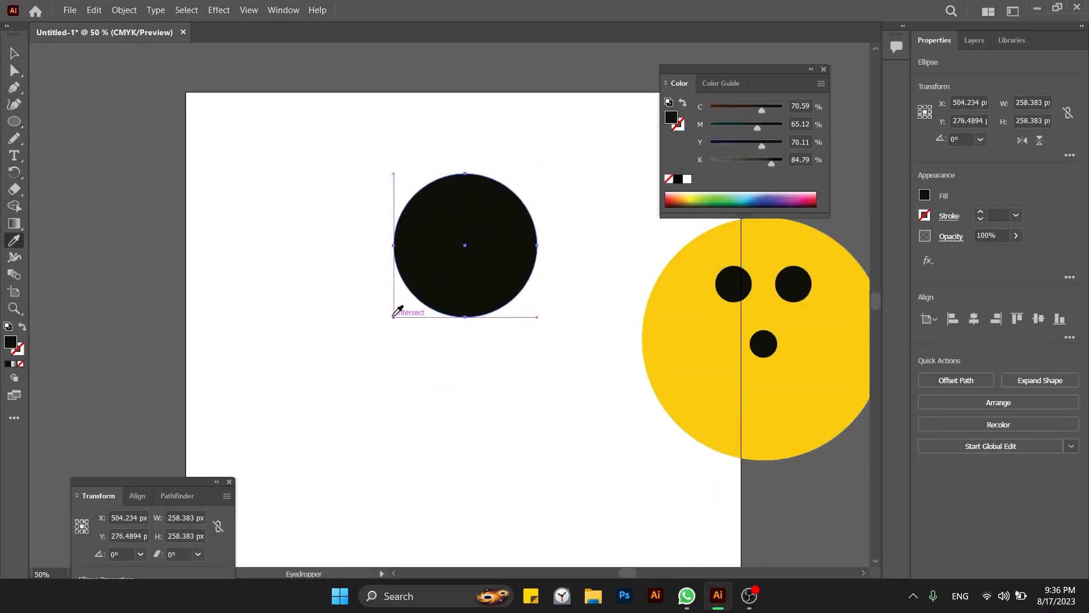
Step: Fill the new circle with a strong blue of about C 89, M 82, Y 0, K 0
double_click(11, 342)
click(562, 261)
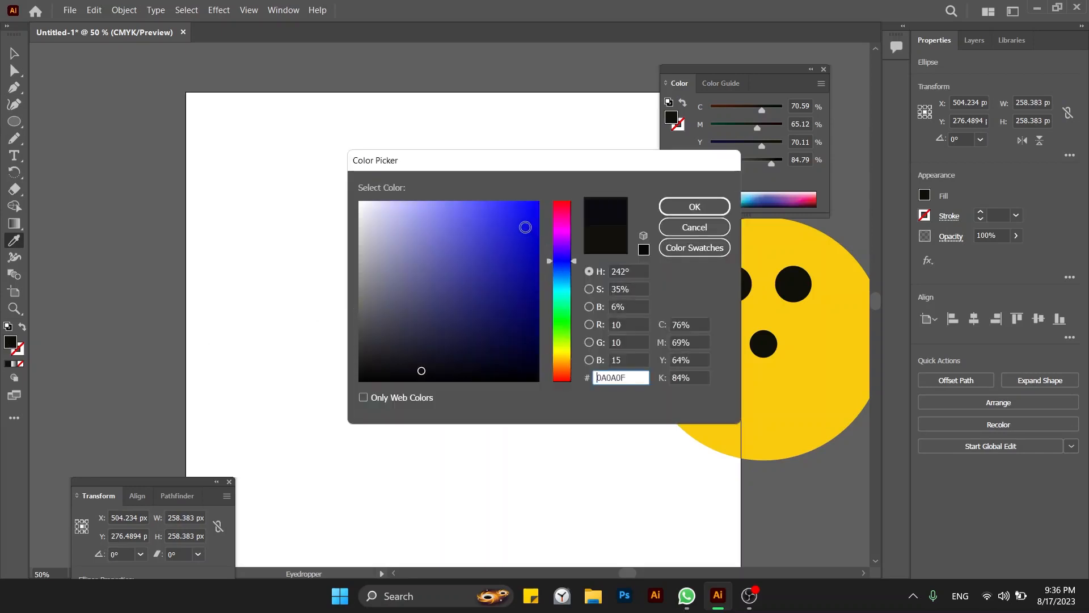
click(522, 225)
key(Return)
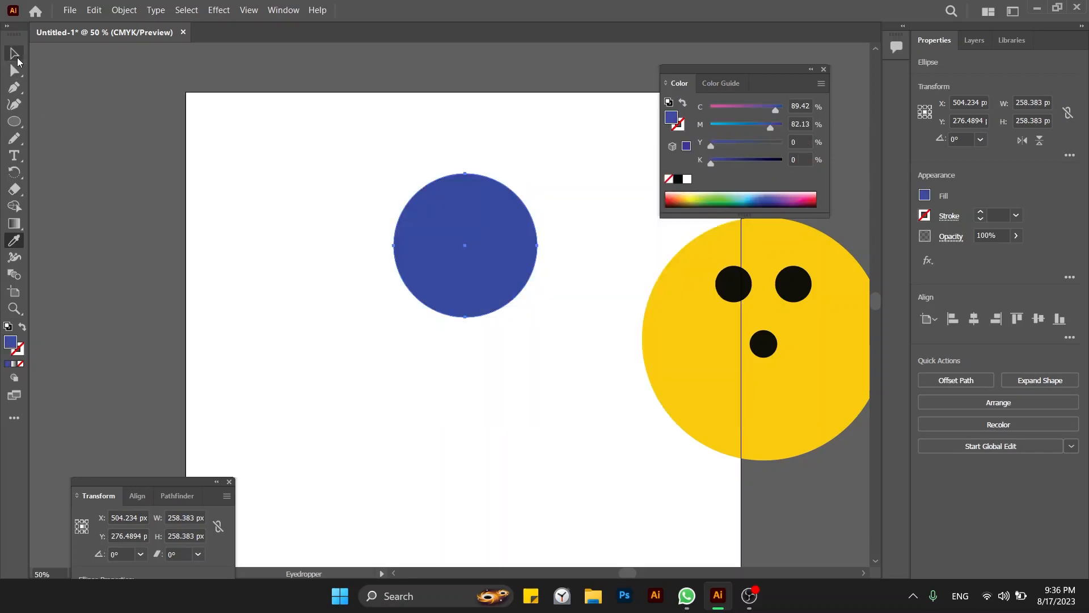
Step: Draw a key shaft about 397 × 40 px extending left from the blue circle, with three narrow rectangular teeth below its far end
click(16, 123)
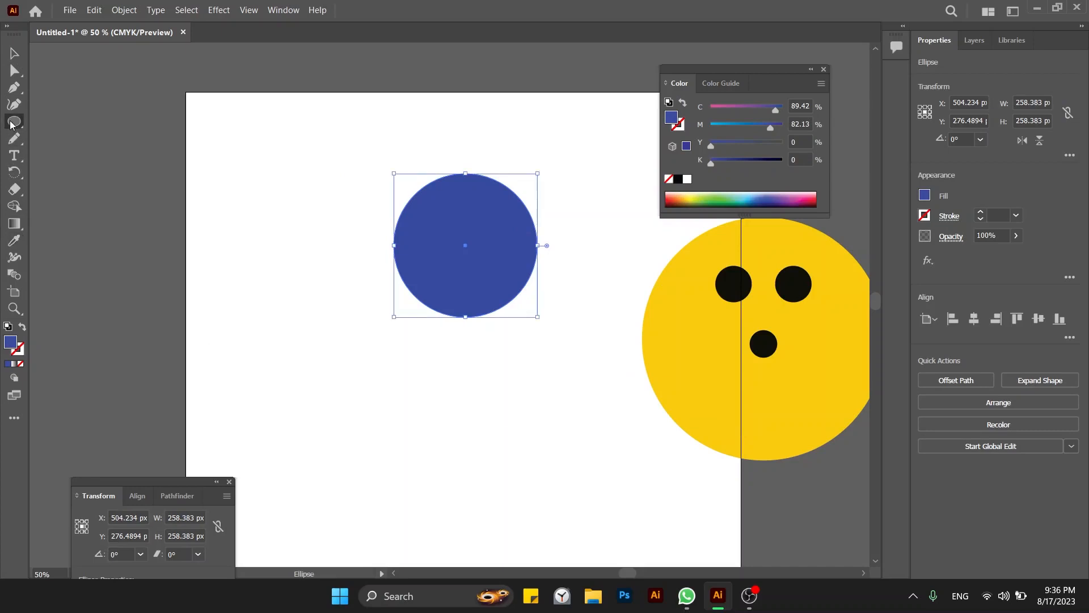
click(85, 121)
mouse_move(423, 236)
mouse_down()
mouse_move(290, 266)
mouse_move(176, 257)
mouse_move(203, 258)
mouse_up()
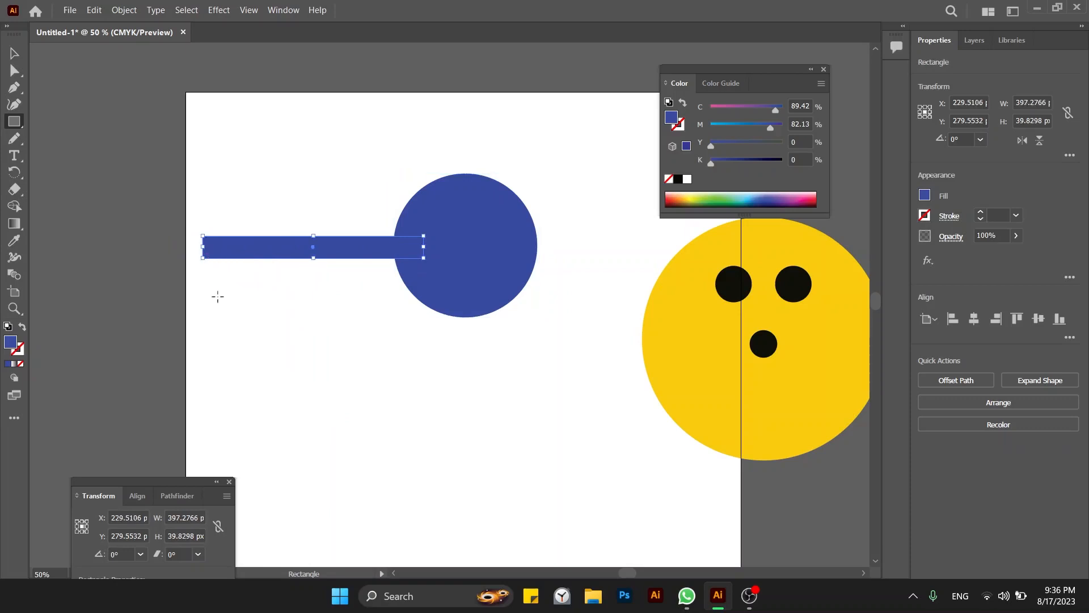
mouse_move(215, 293)
mouse_down()
mouse_move(227, 245)
mouse_move(242, 260)
mouse_move(243, 245)
mouse_up()
drag(249, 305, 259, 251)
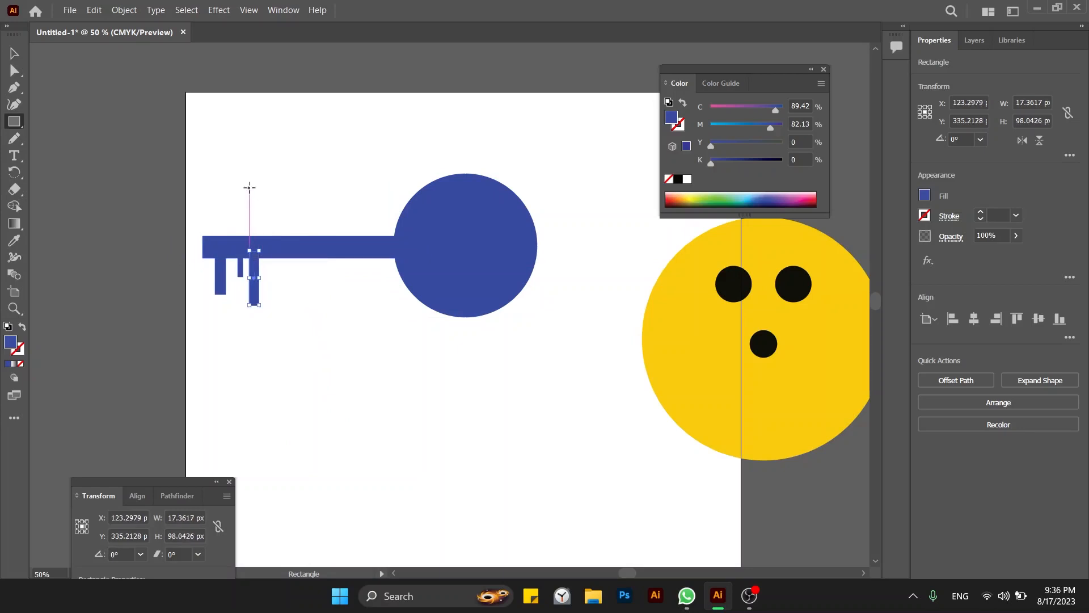
Step: Draw a circle about 74 px across above the key's shaft and fill it with white FFFFFF
drag(221, 109, 290, 177)
key(ctrl+z)
key(l)
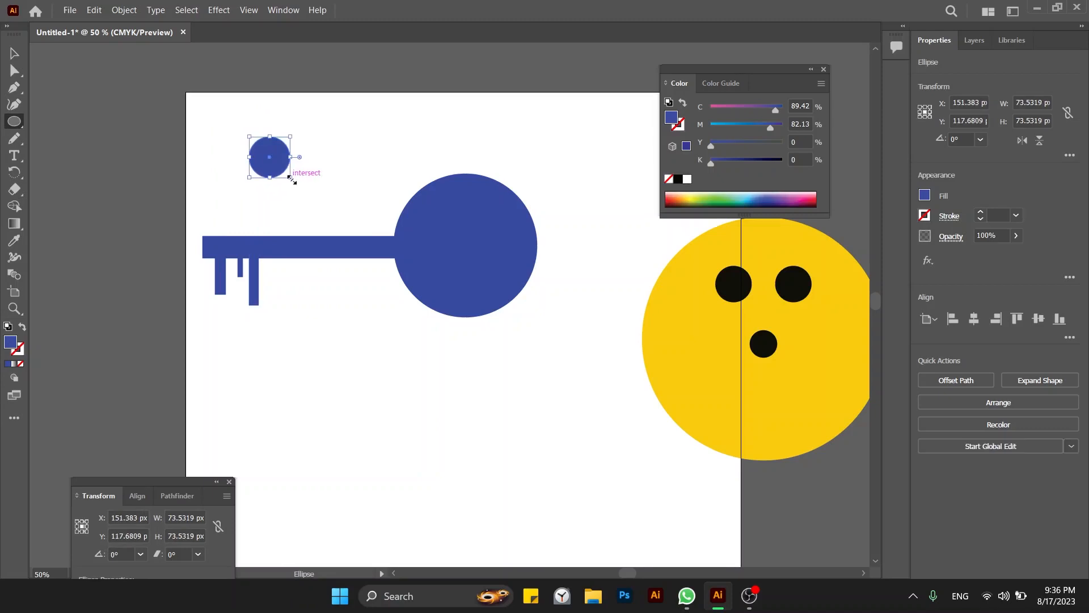
double_click(12, 347)
click(354, 196)
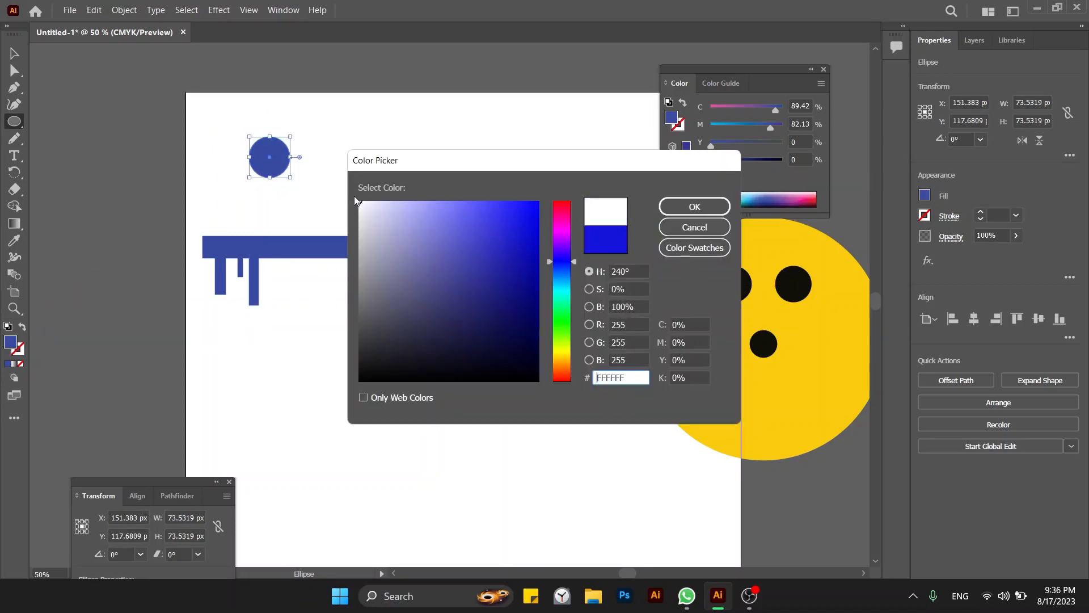
key(Return)
Step: Move the white circle to the centre of the blue circle as the key's hole and deselect it
click(15, 55)
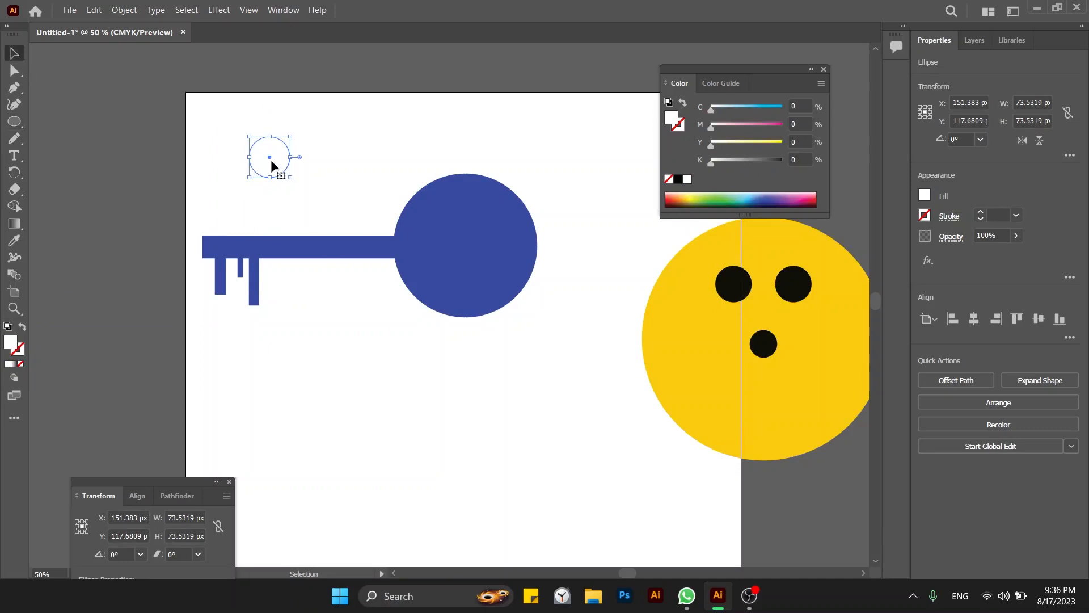
drag(271, 159, 467, 247)
click(583, 227)
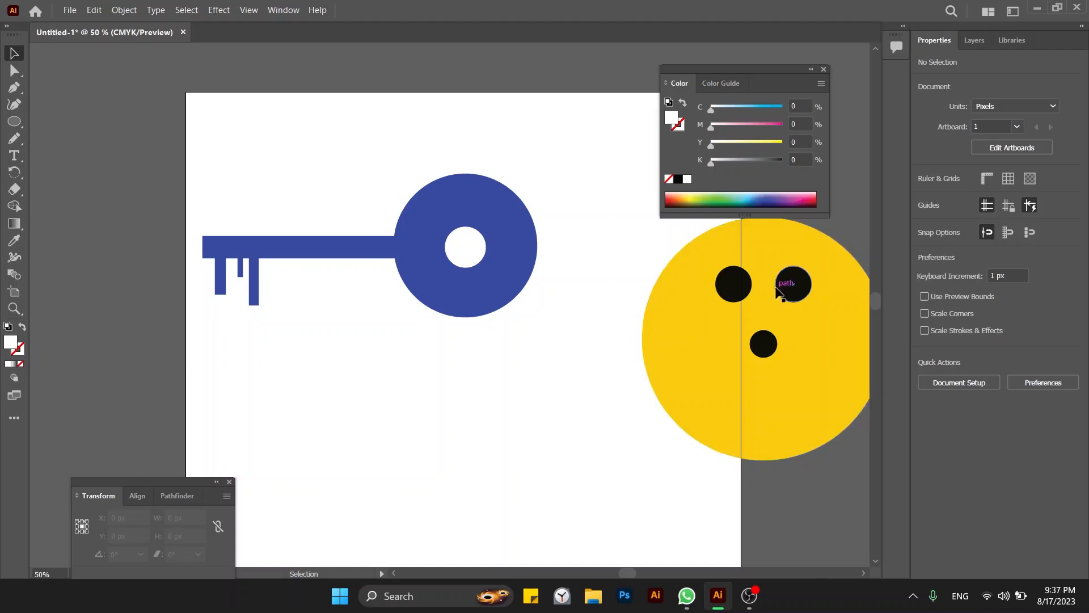
Step: Select the left eye of the yellow face
click(751, 357)
click(753, 353)
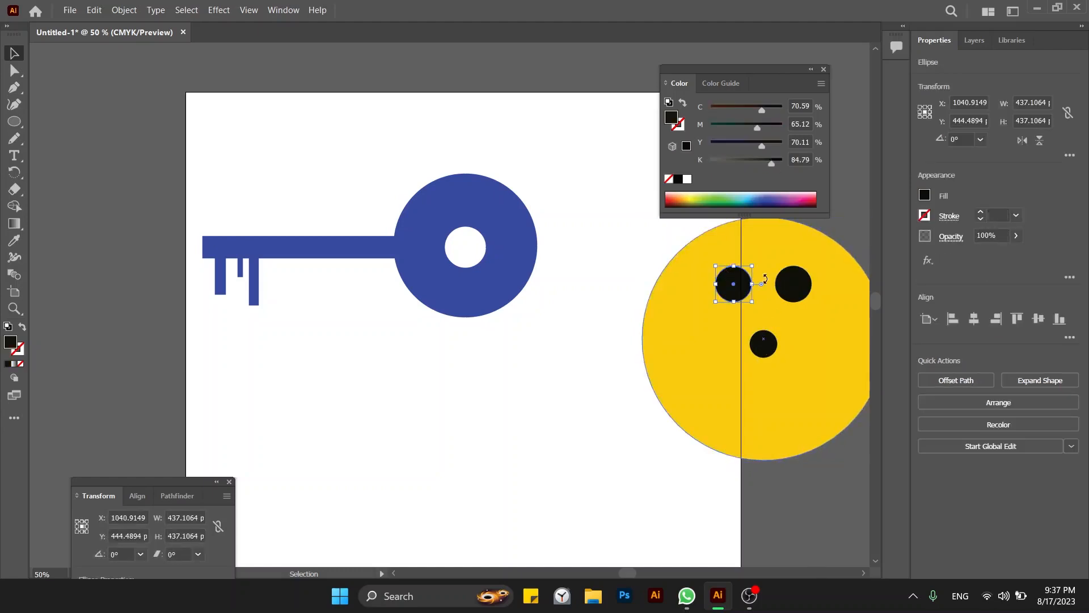
click(738, 287)
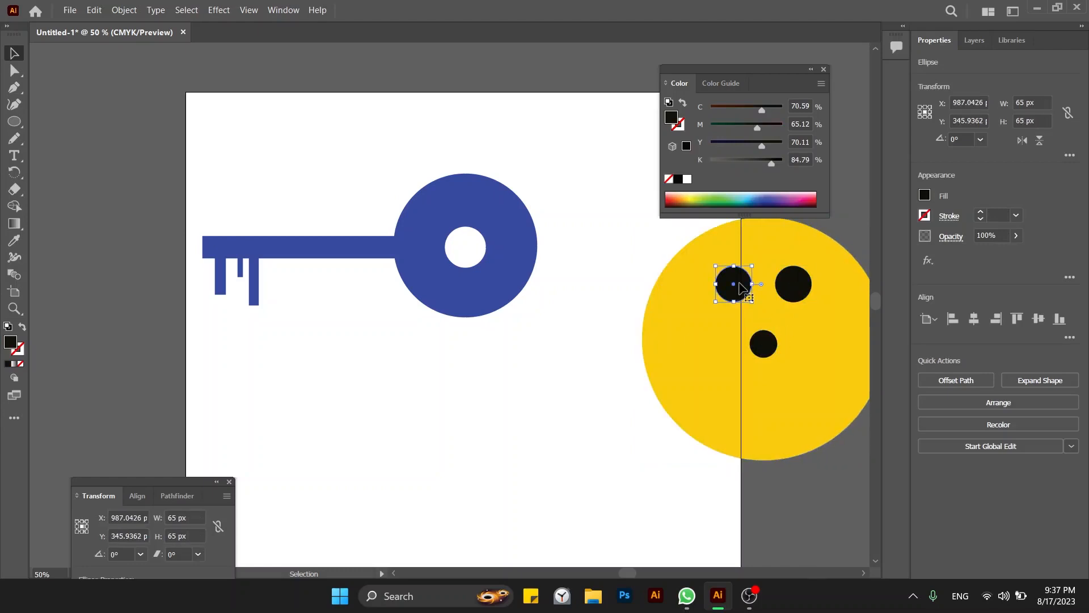